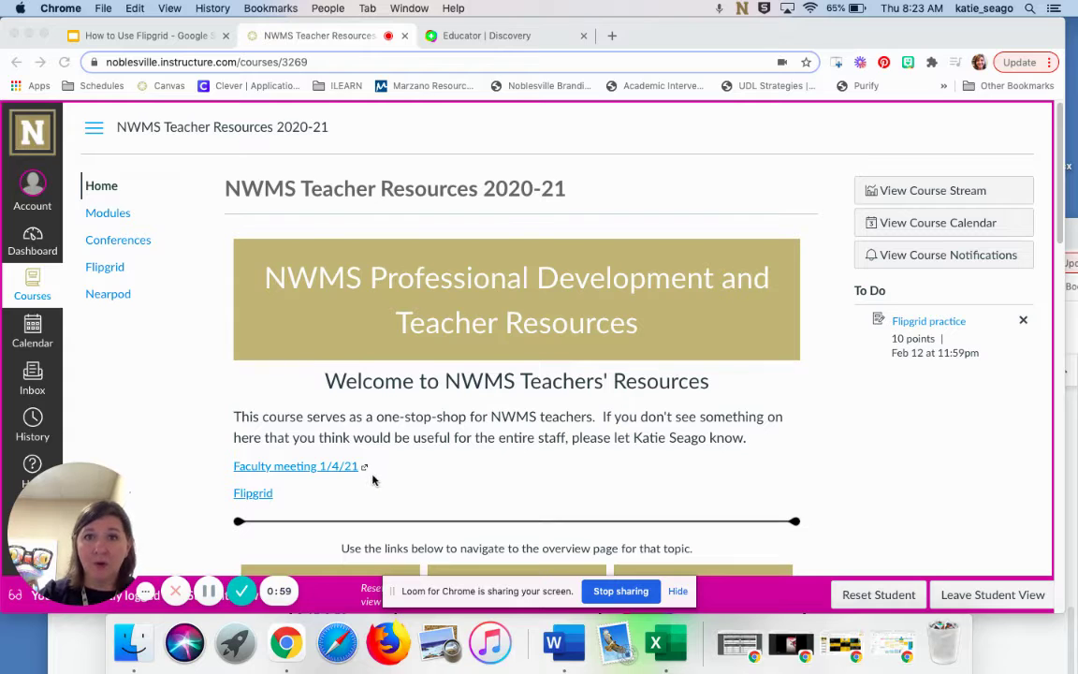
Open the Flipgrid practice assignment from the Home page and watch the topic's instruction video.
left_click(254, 497)
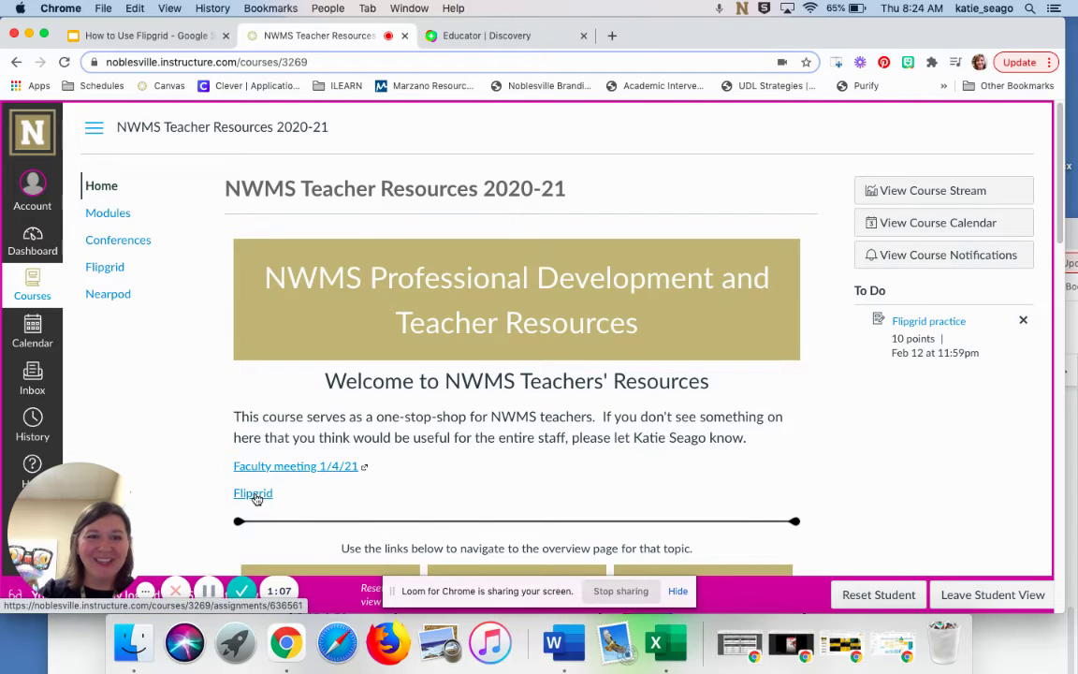
left_click(254, 495)
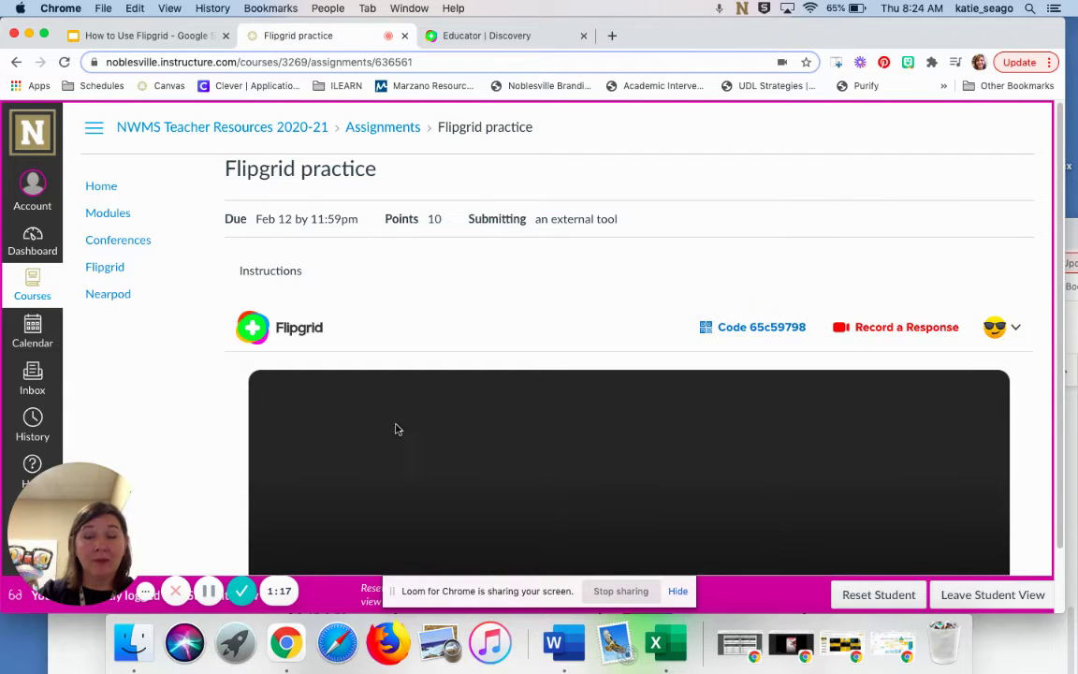
scroll(575, 434, "down", 3)
scroll(571, 434, "down", 3)
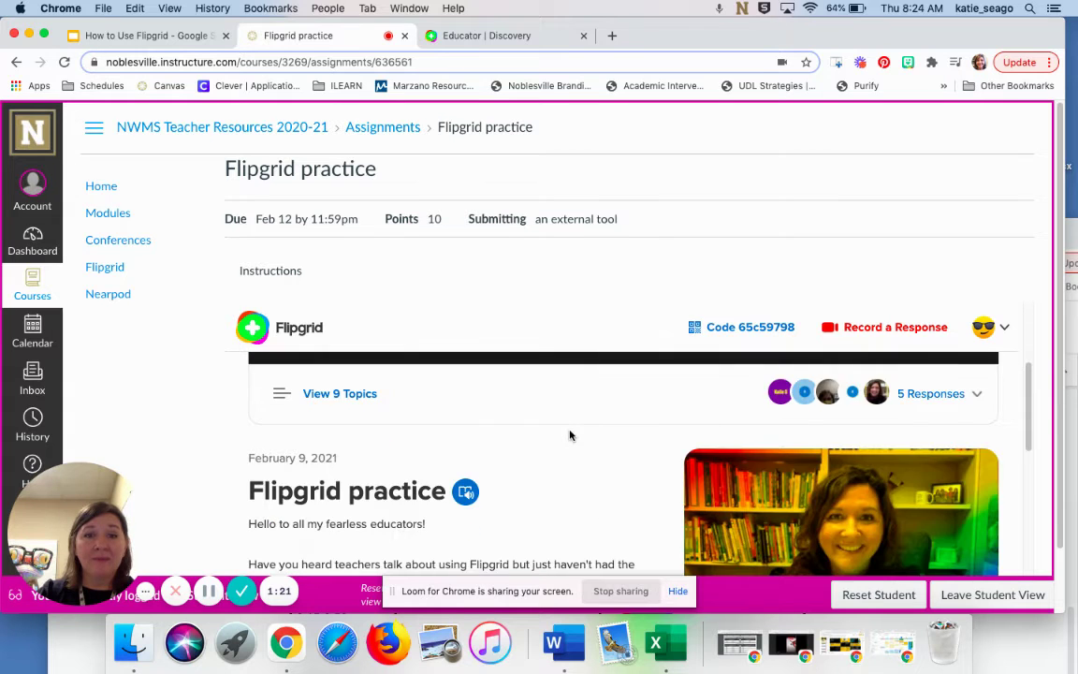
scroll(571, 434, "down", 1)
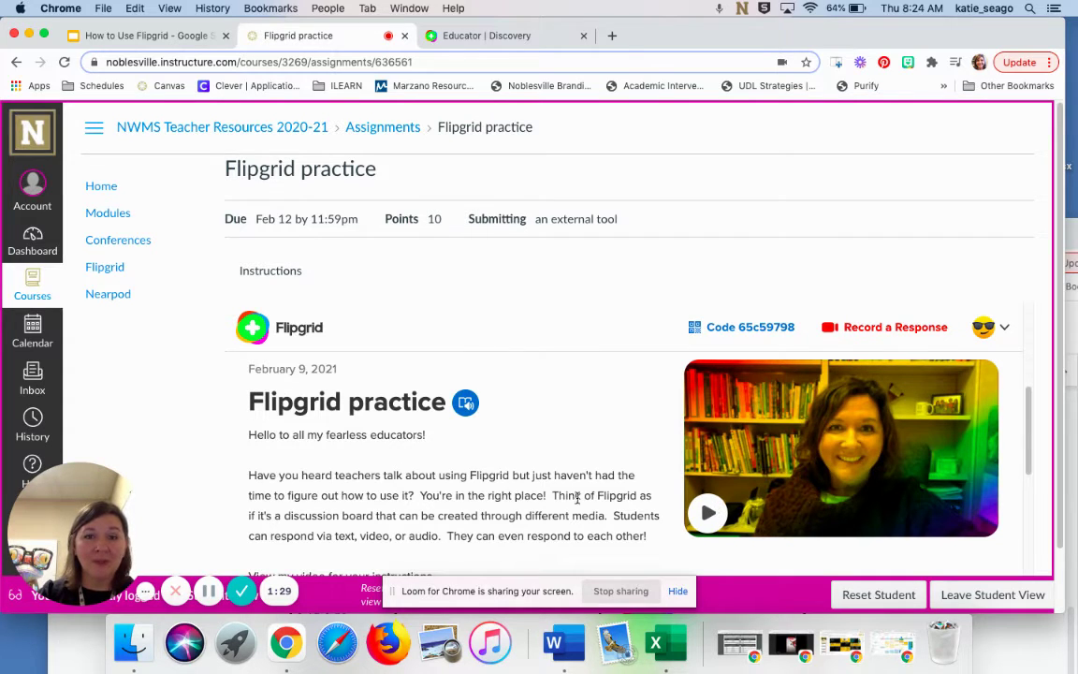
scroll(562, 500, "down", 2)
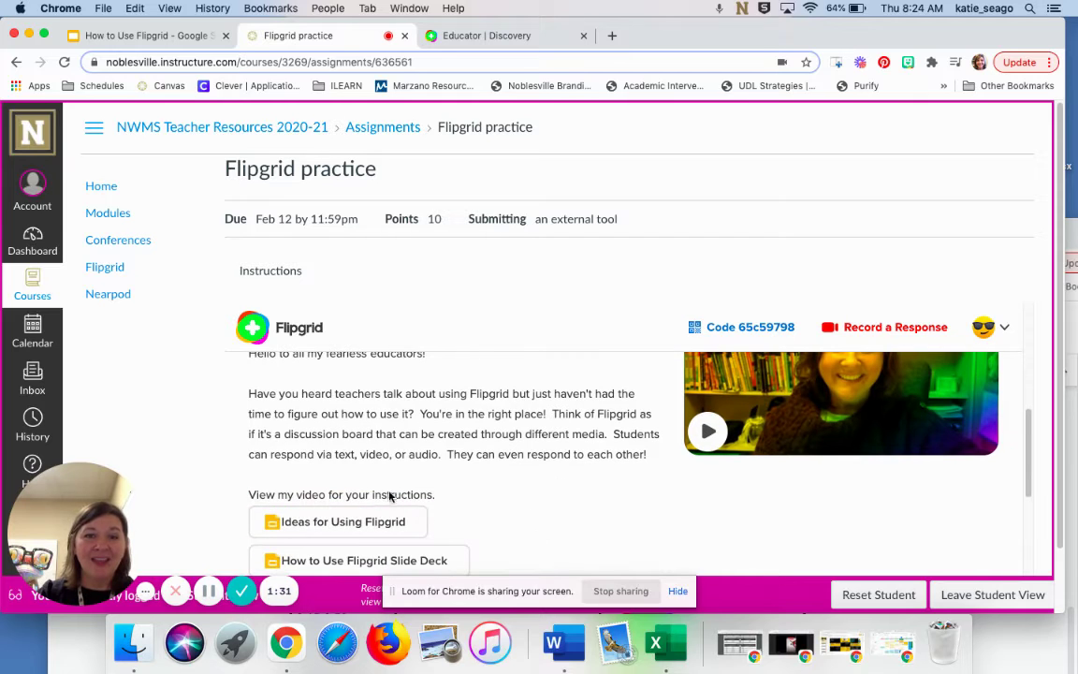
scroll(602, 454, "up", 1)
scroll(604, 462, "up", 1)
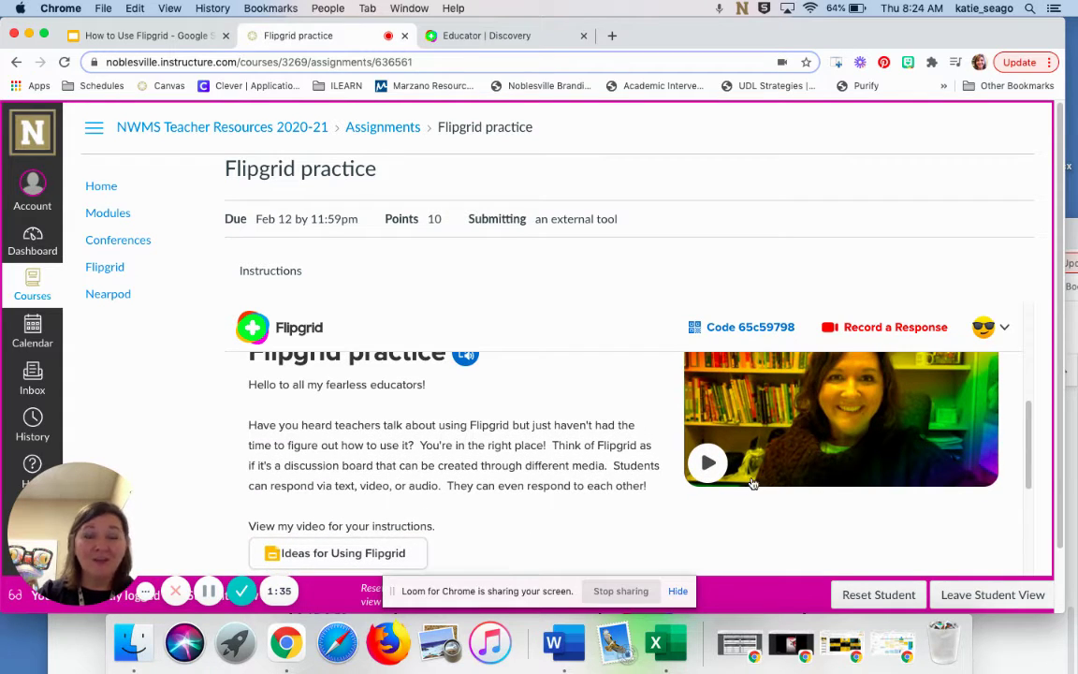
left_click(709, 461)
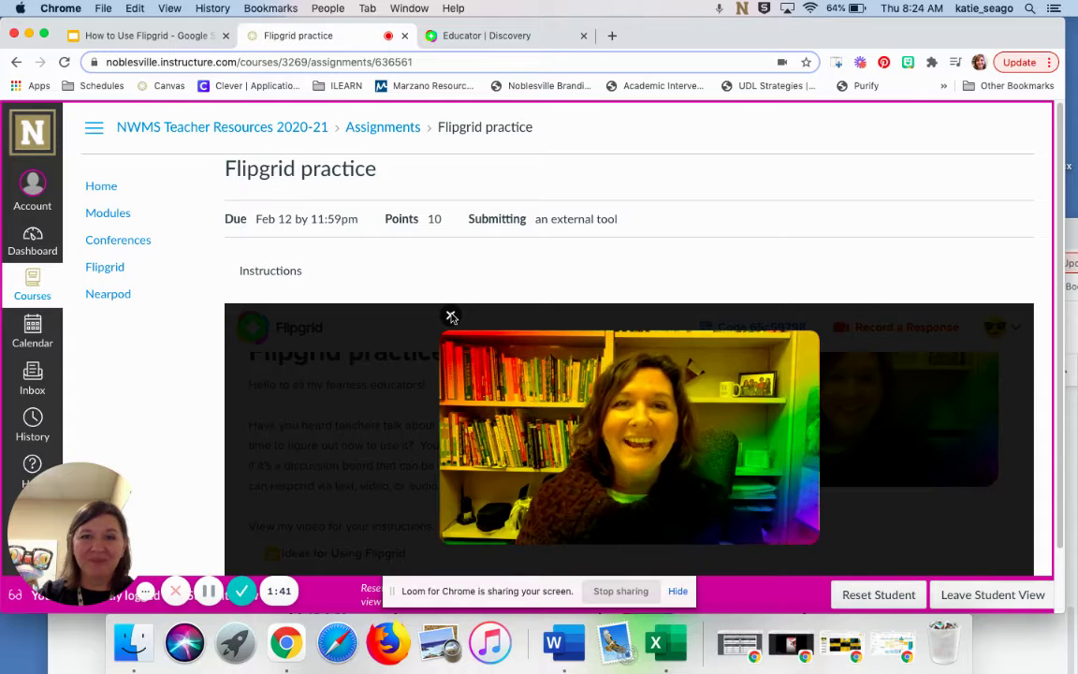
left_click(451, 316)
Scroll down the embedded Flipgrid topic to its 3 Responses.
scroll(560, 462, "down", 2)
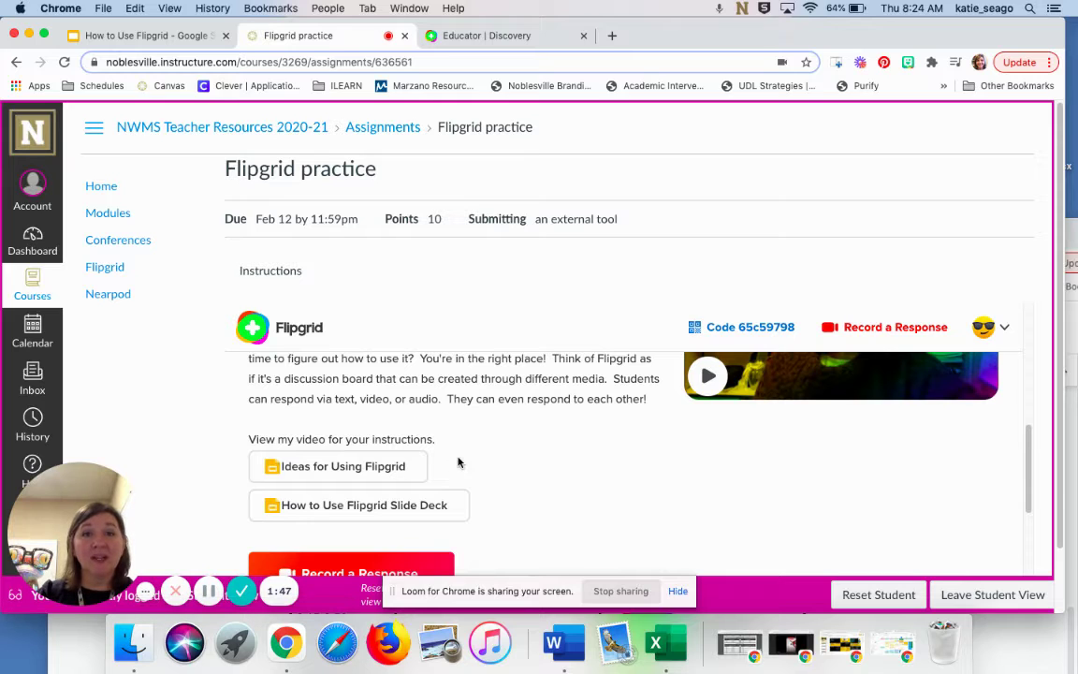
scroll(482, 468, "down", 1)
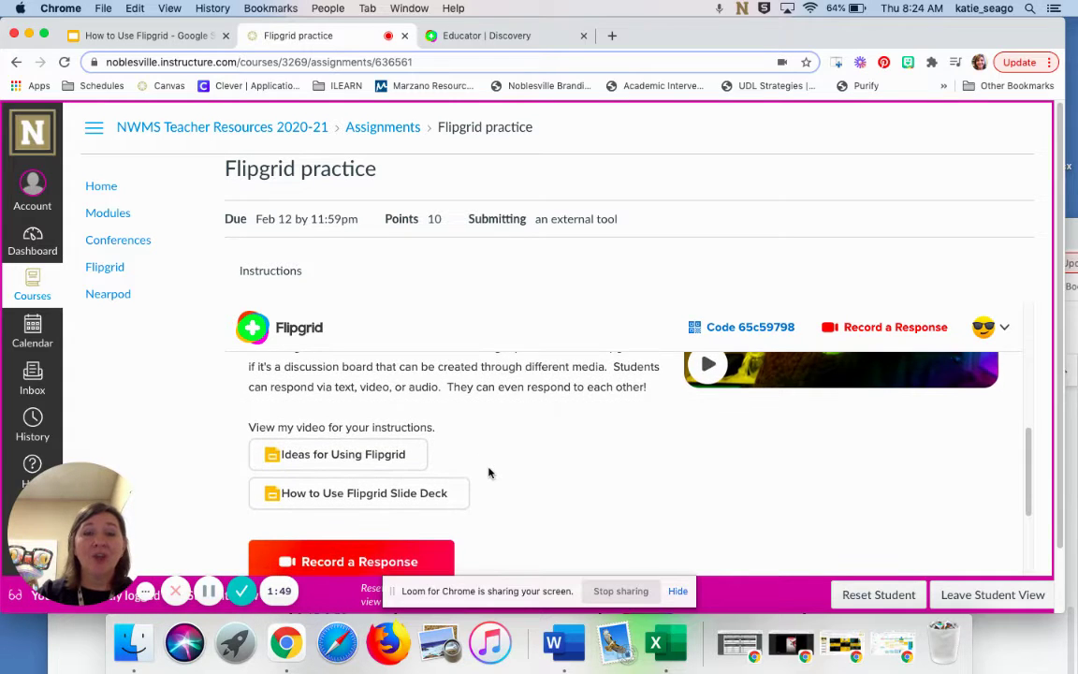
scroll(507, 471, "down", 4)
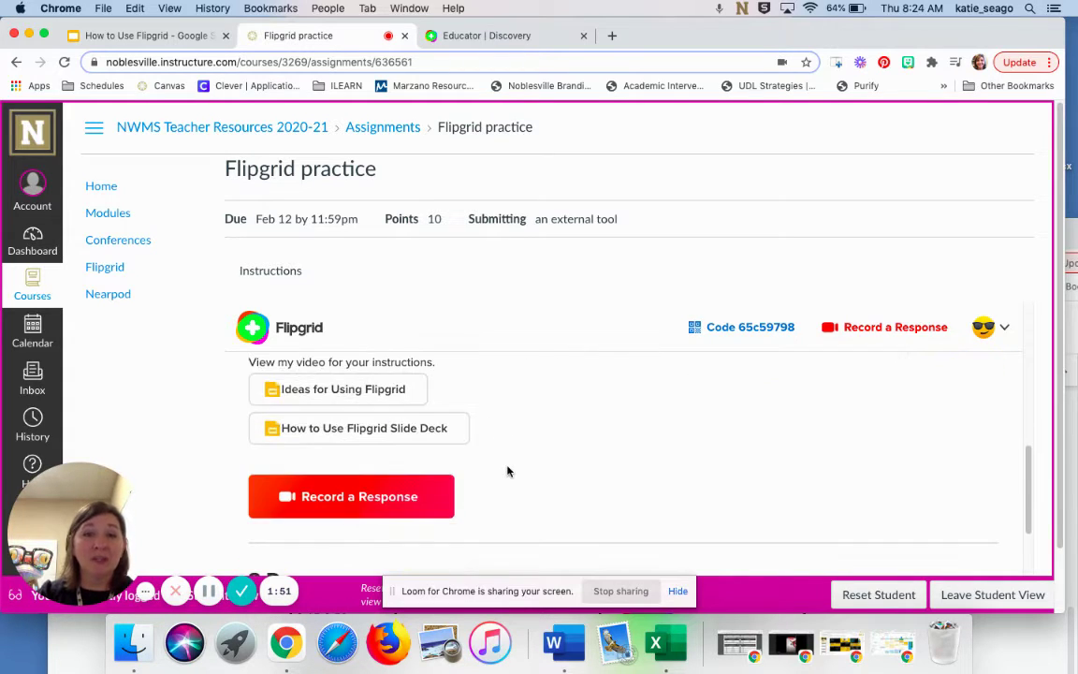
scroll(507, 471, "down", 2)
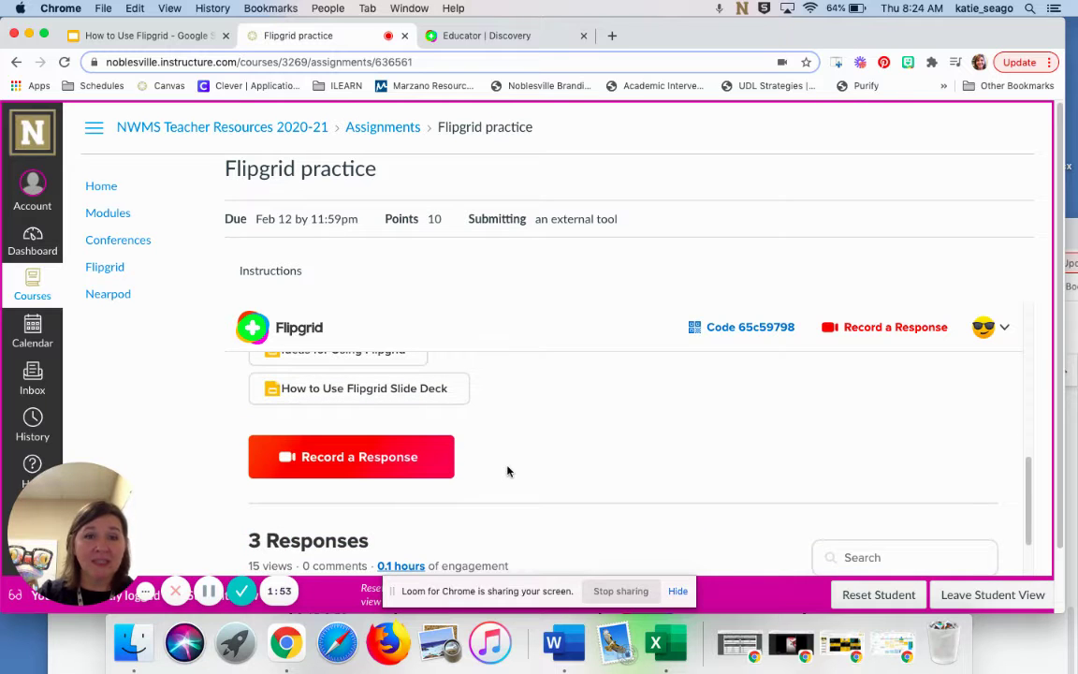
scroll(507, 471, "down", 1)
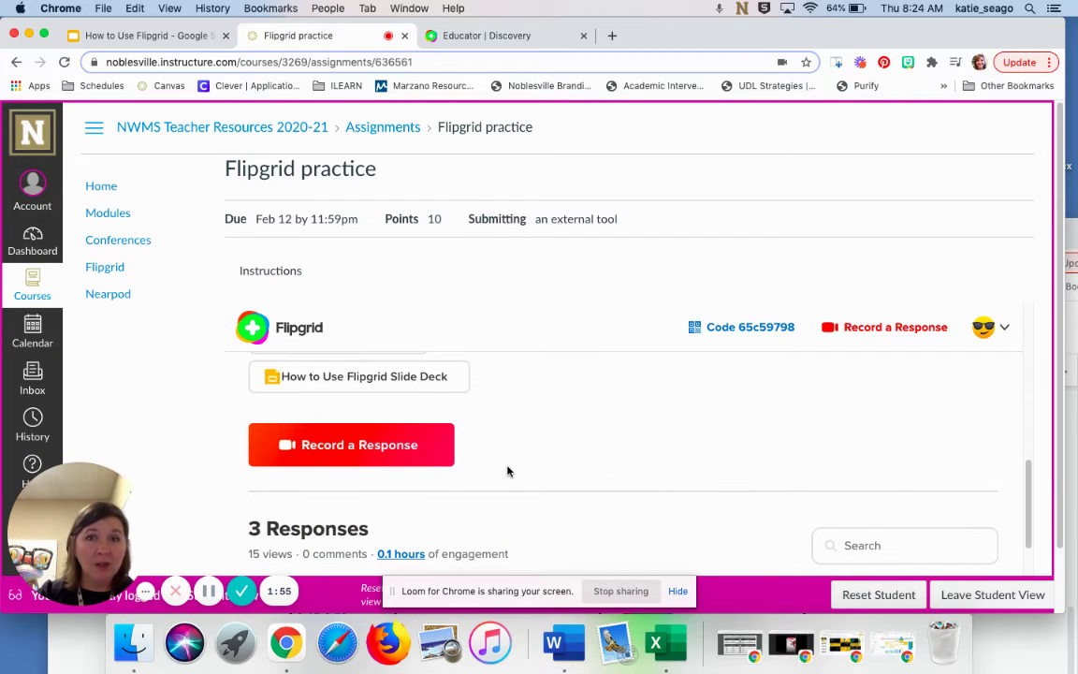
scroll(507, 471, "down", 1)
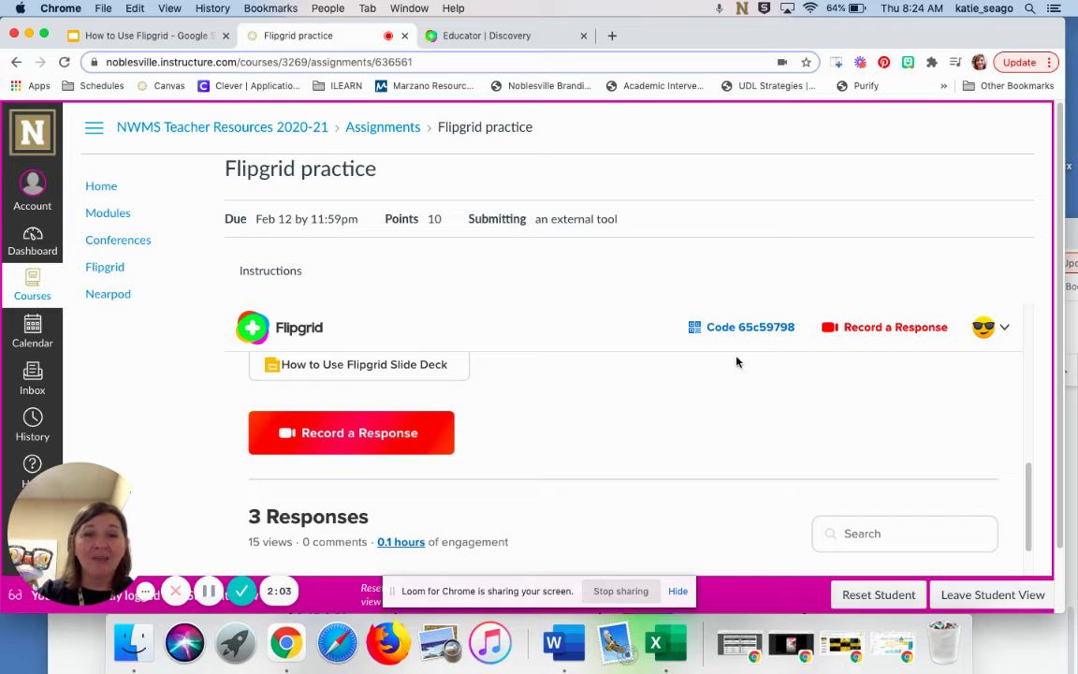
Scroll the embed to the three response thumbnails, each showing 0 comments.
scroll(627, 412, "down", 3)
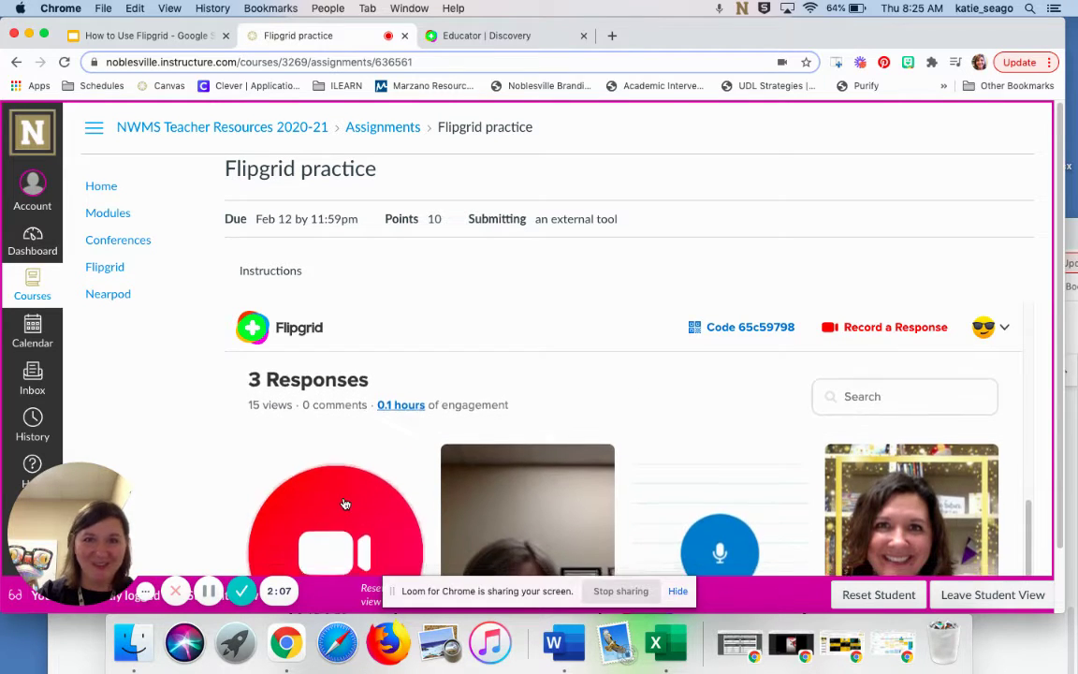
scroll(345, 505, "down", 1)
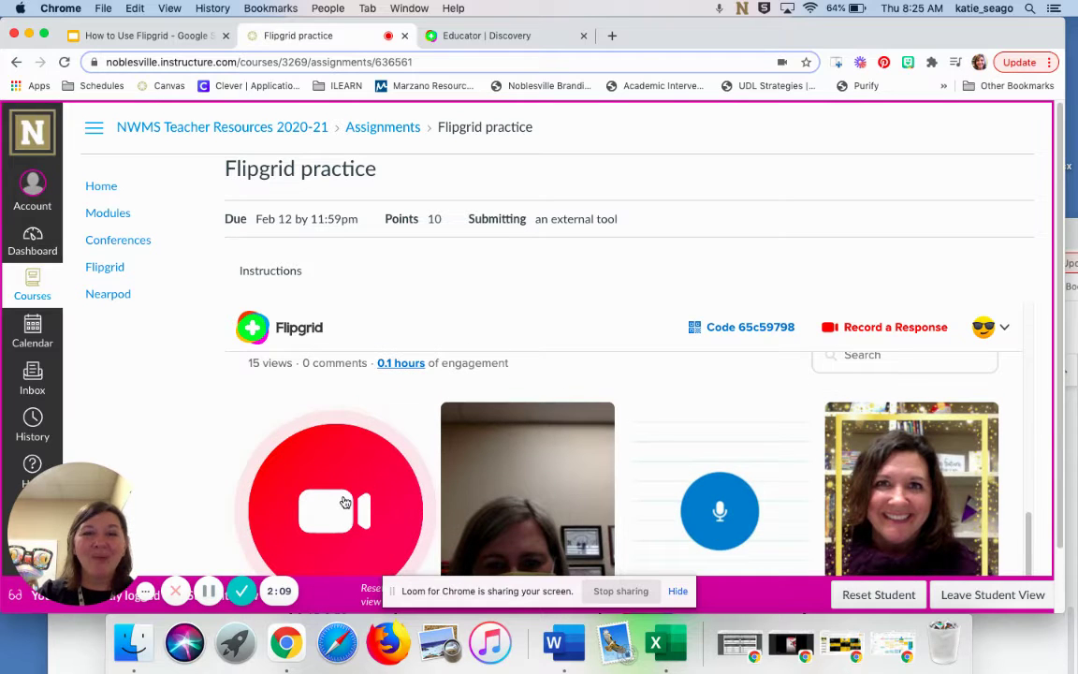
scroll(344, 504, "down", 1)
scroll(349, 497, "down", 1)
scroll(350, 497, "down", 1)
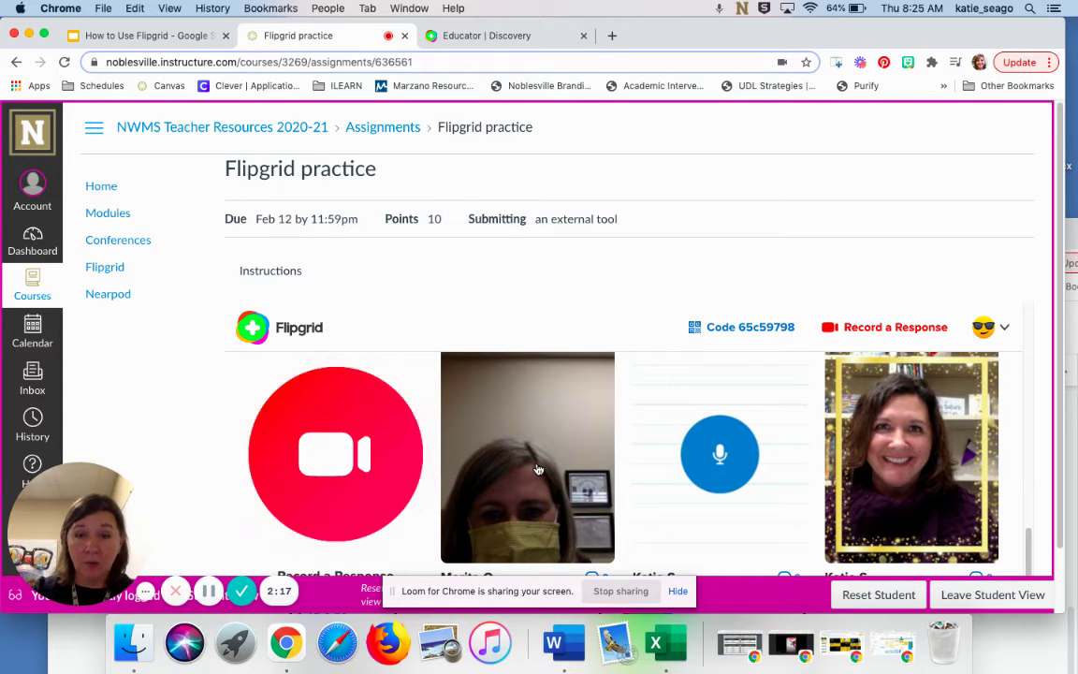
scroll(543, 469, "down", 1)
scroll(539, 470, "down", 2)
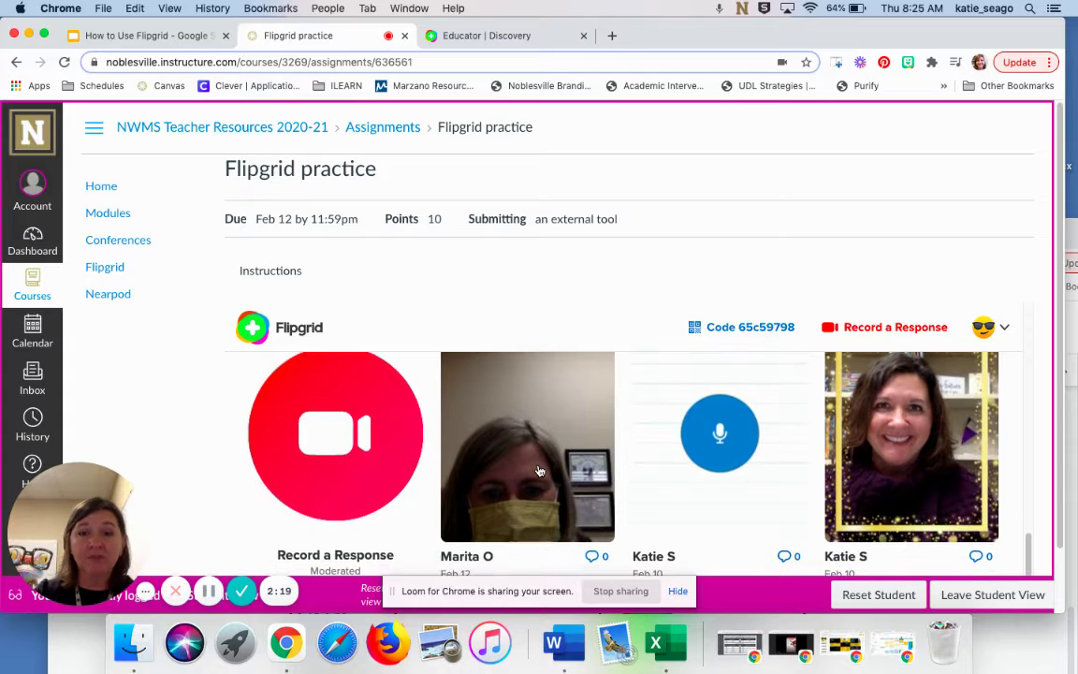
scroll(539, 469, "down", 2)
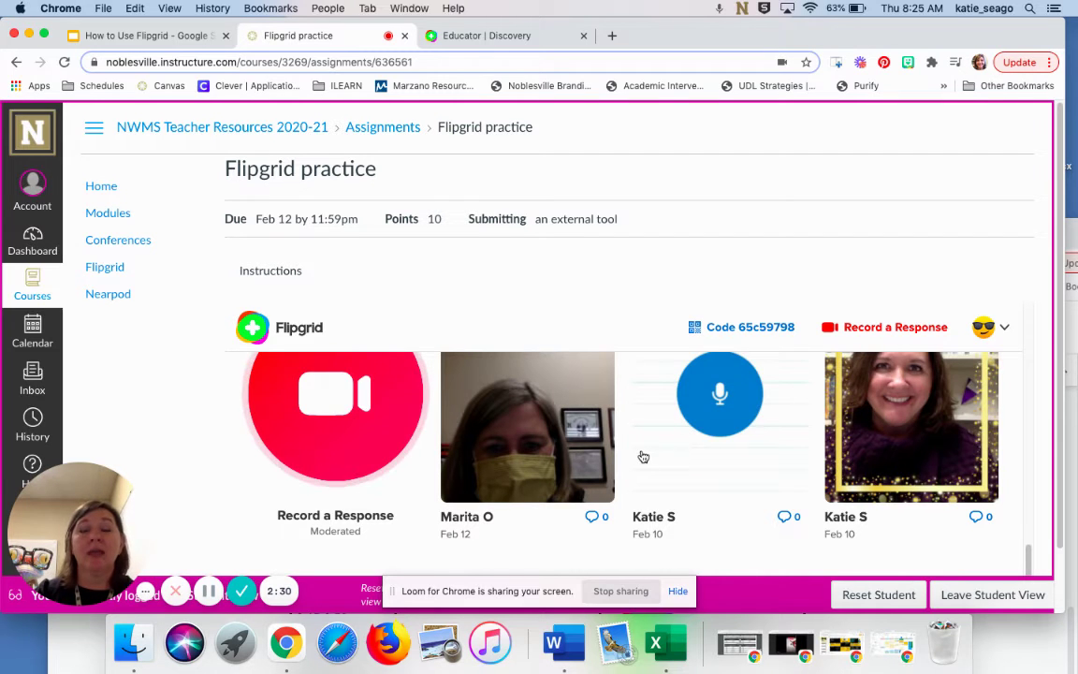
scroll(644, 457, "down", 1)
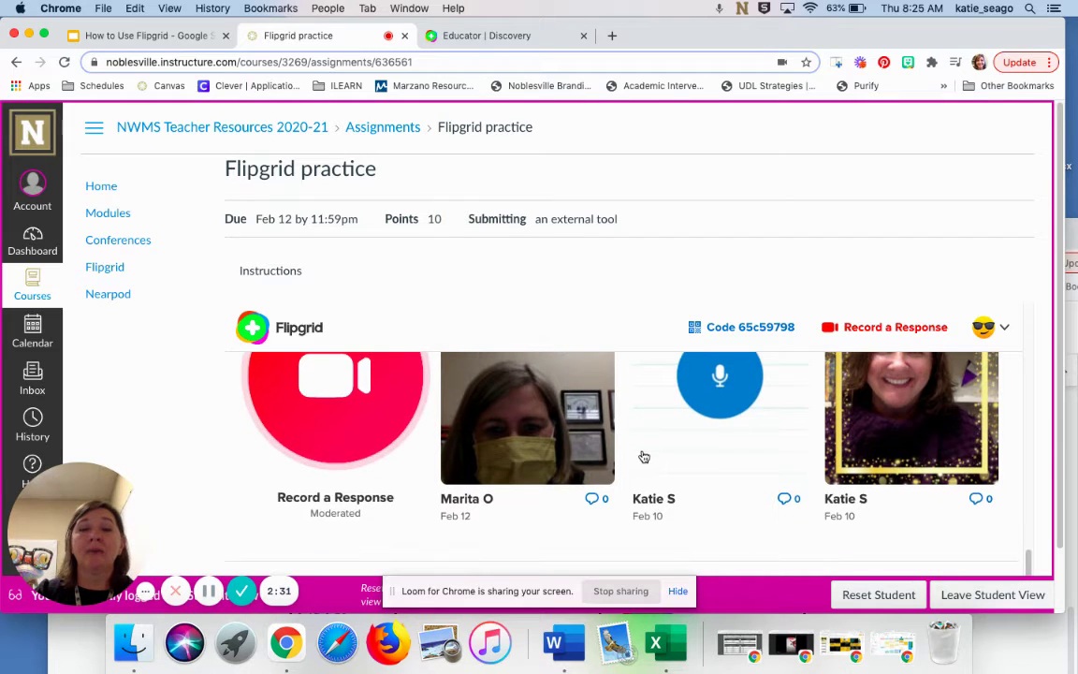
Watch the first student's video response, close the recording overlay, and view the next response.
left_click(587, 459)
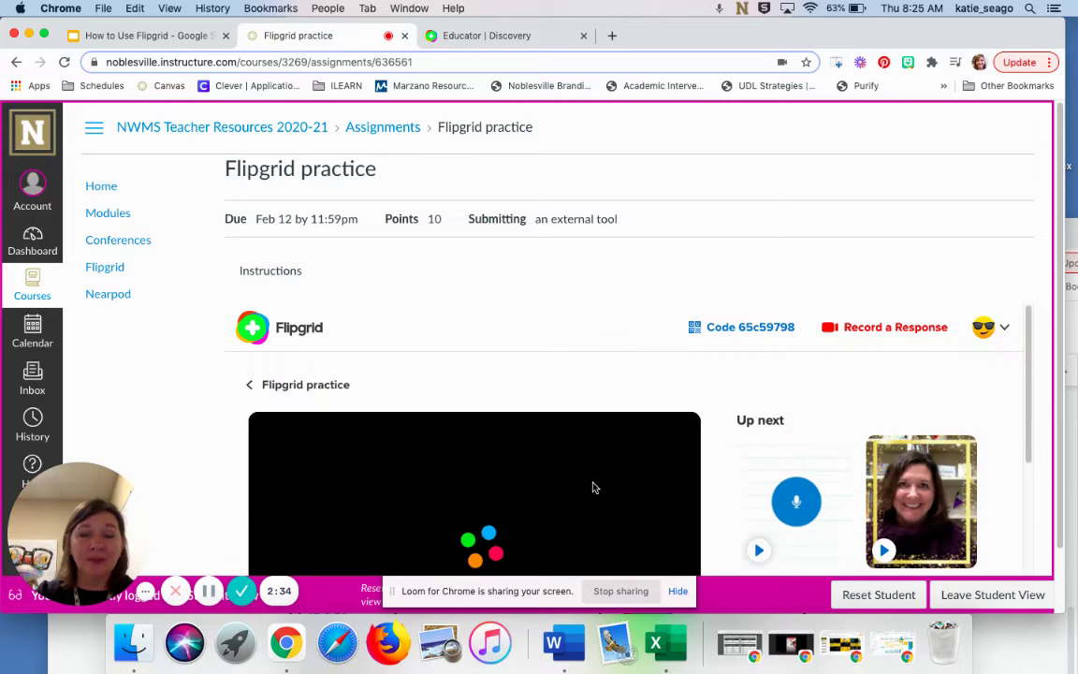
scroll(640, 444, "down", 5)
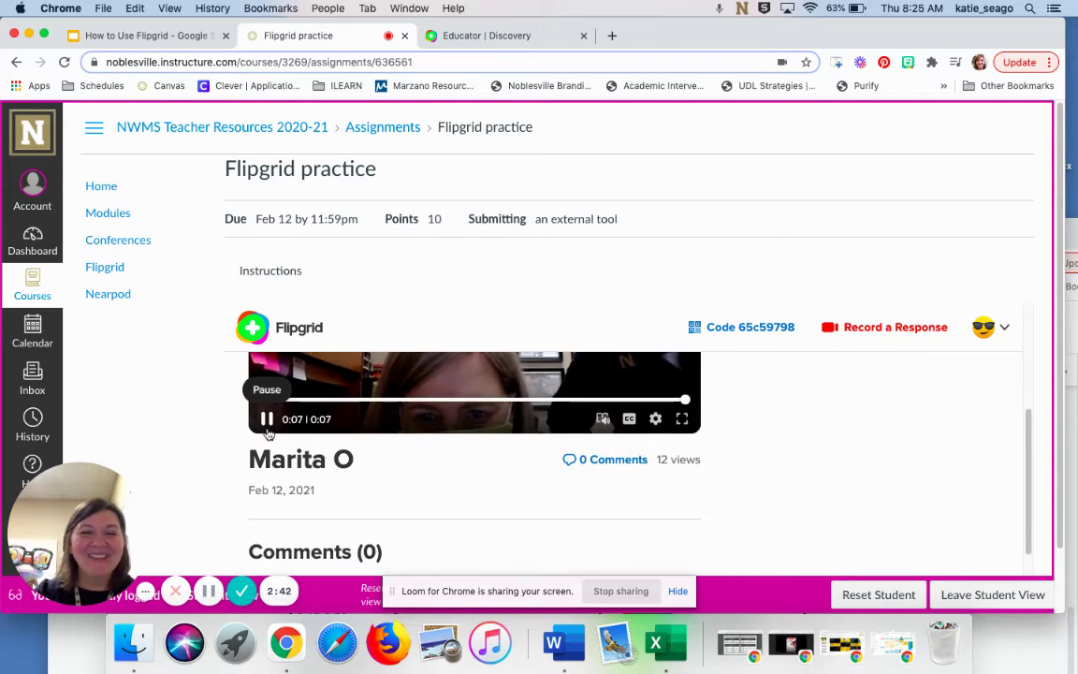
scroll(269, 430, "down", 3)
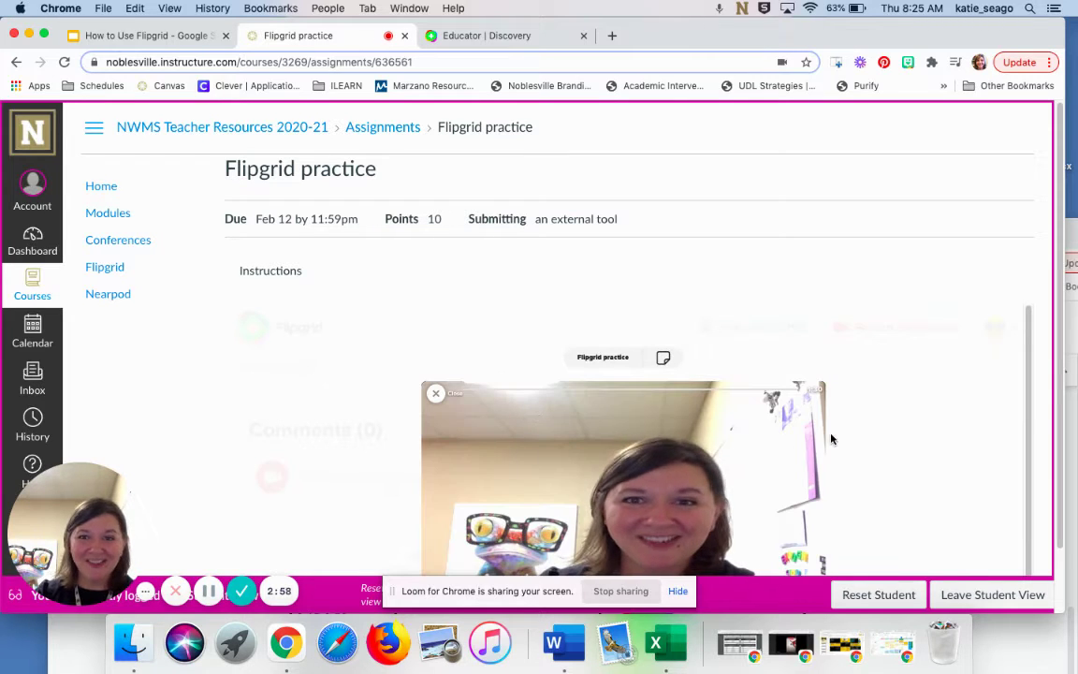
scroll(830, 436, "down", 1)
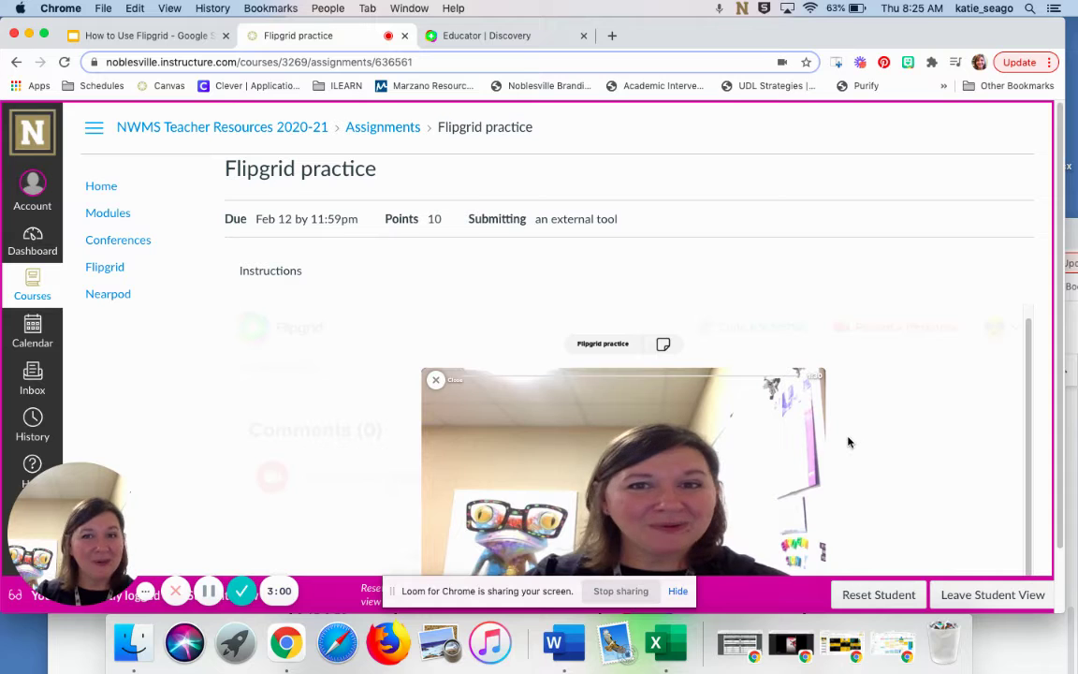
left_click(435, 379)
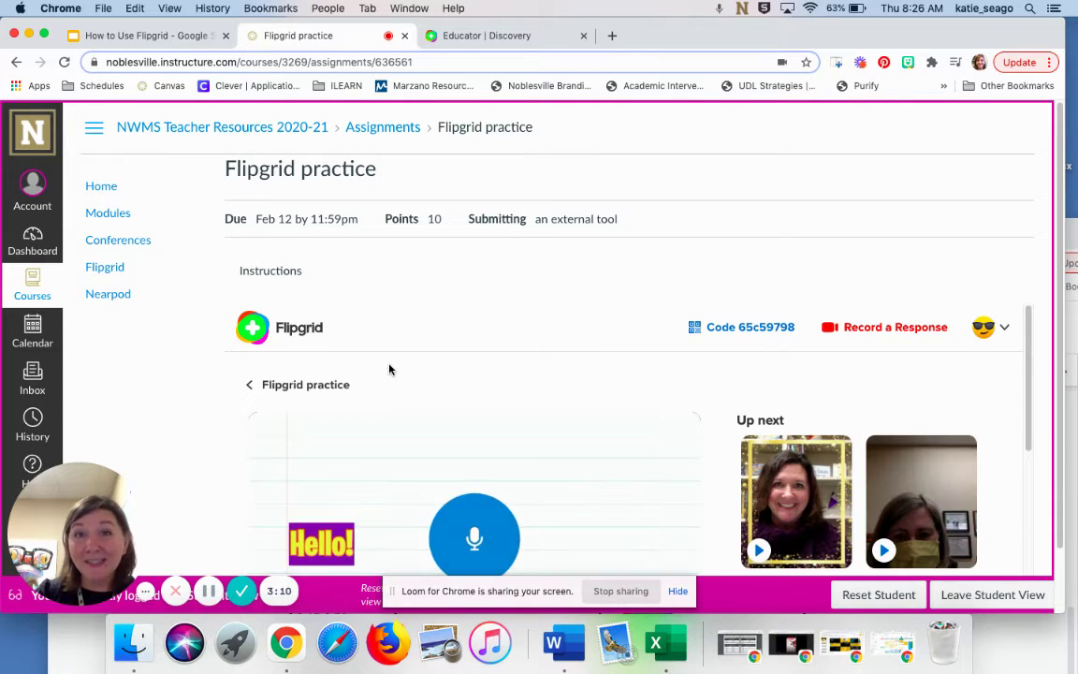
scroll(421, 446, "down", 2)
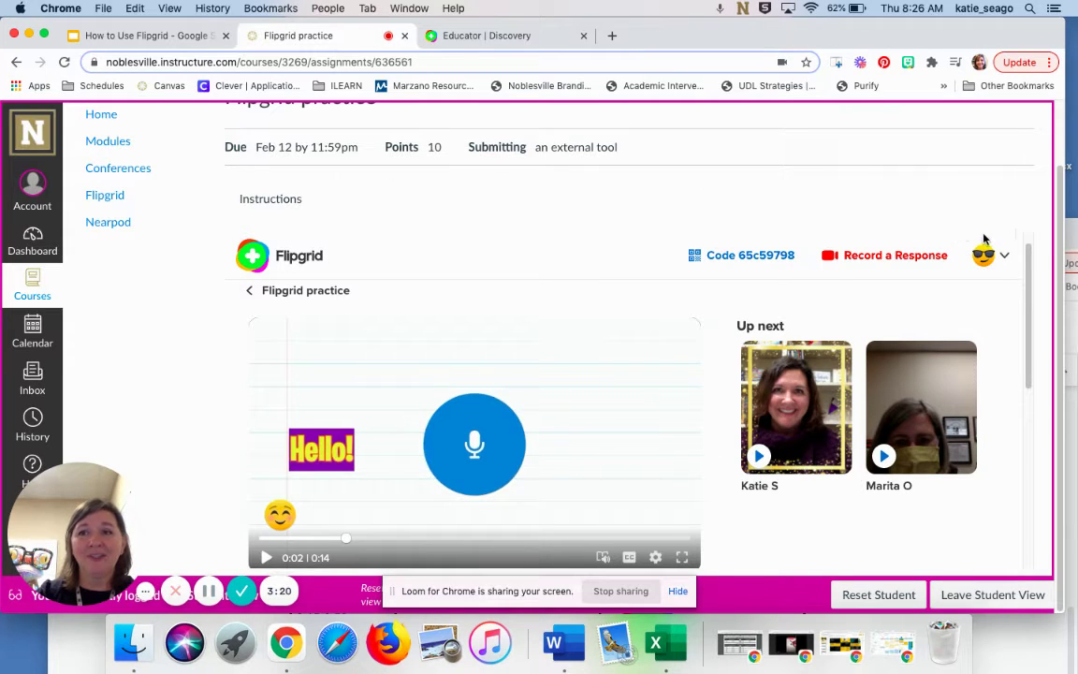
scroll(1015, 309, "down", 2)
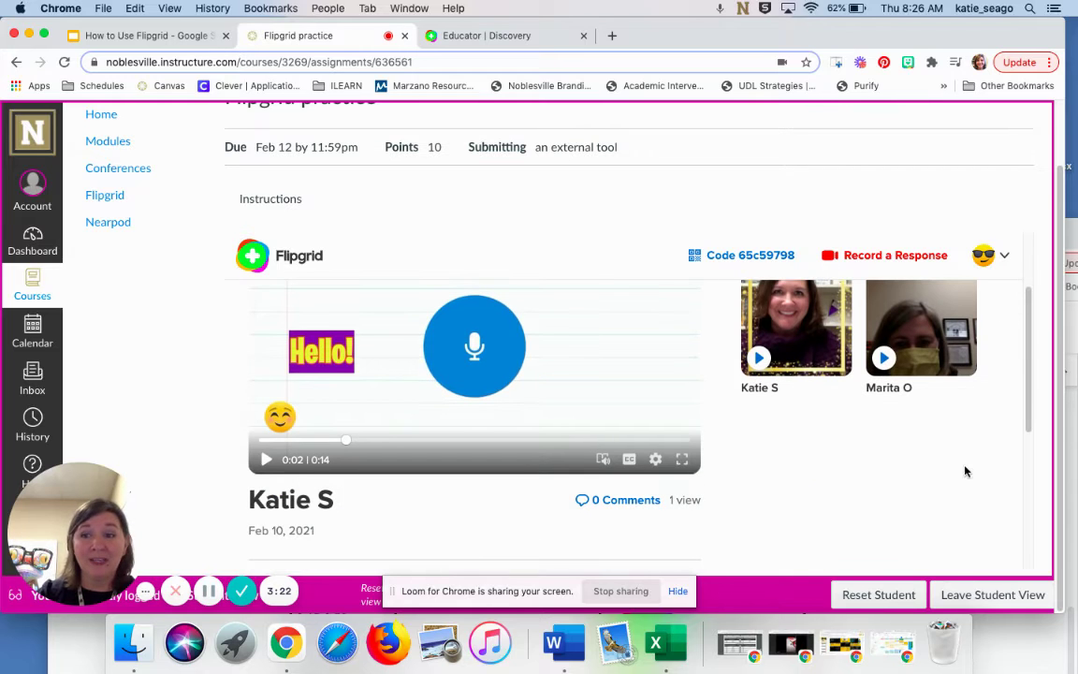
left_click(985, 594)
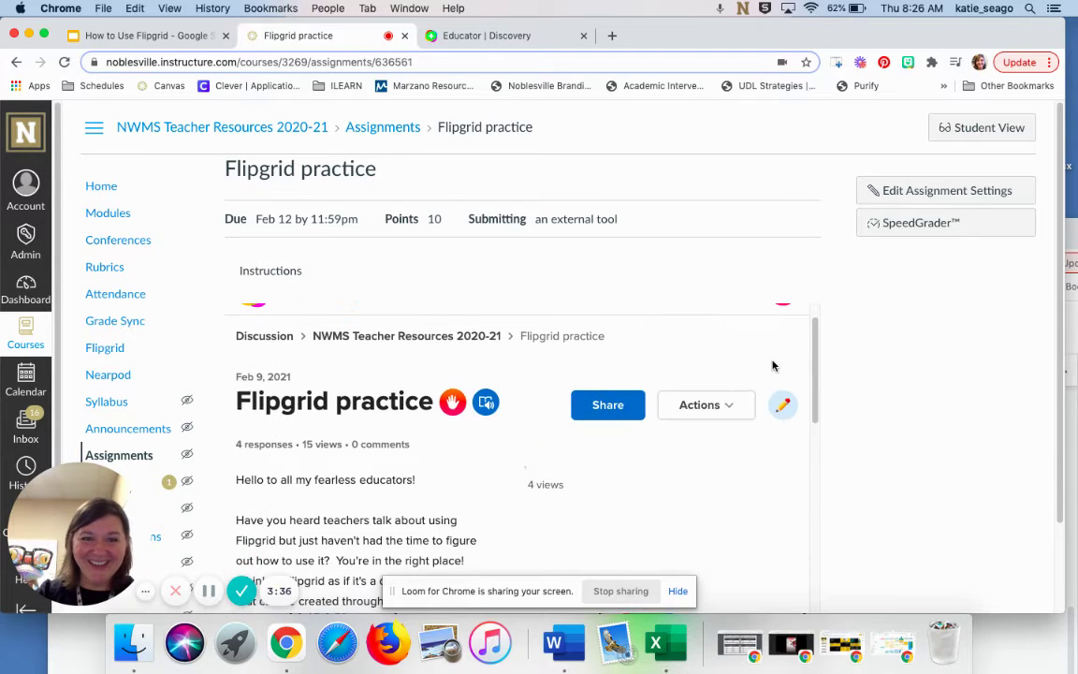
scroll(772, 366, "down", 5)
scroll(767, 366, "down", 3)
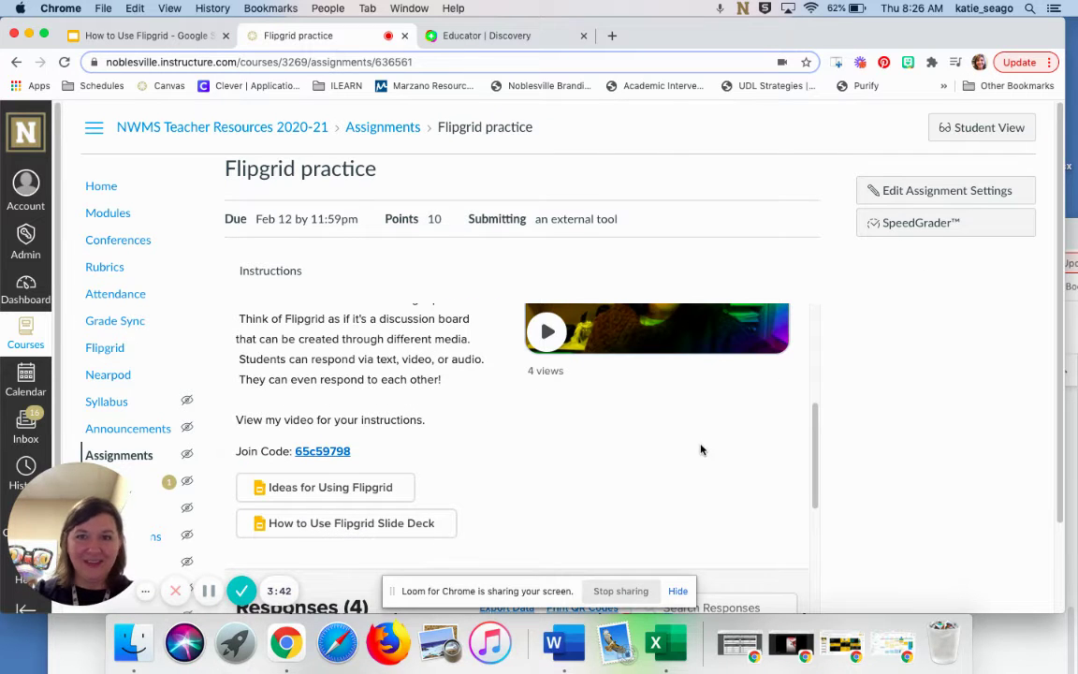
scroll(700, 447, "down", 8)
scroll(704, 434, "down", 2)
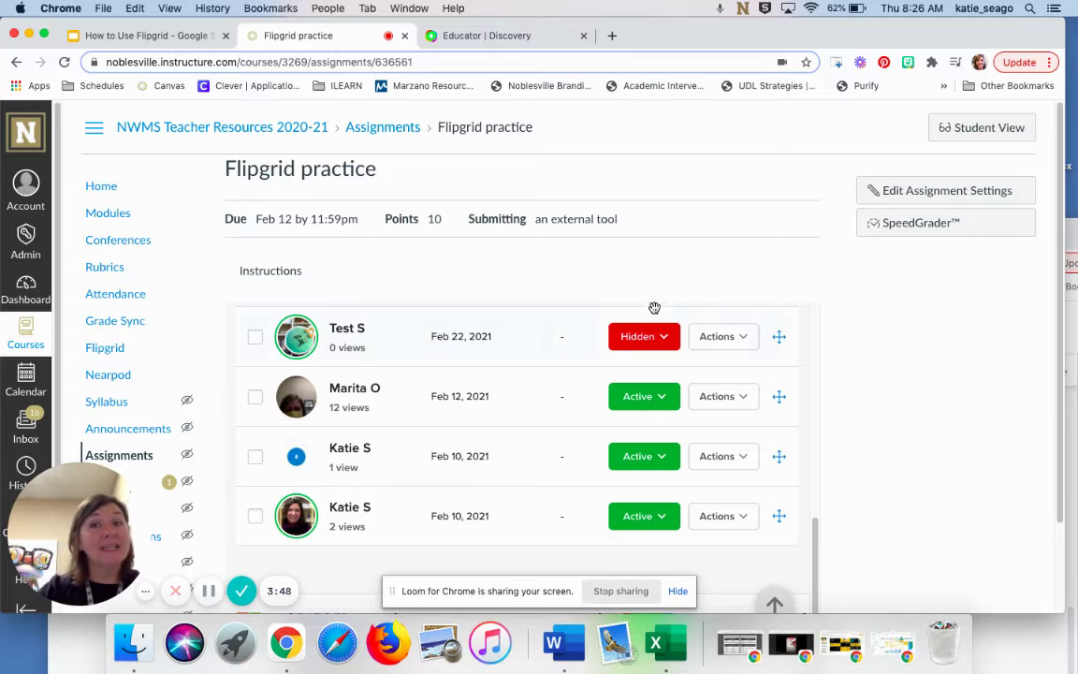
scroll(814, 354, "up", 15)
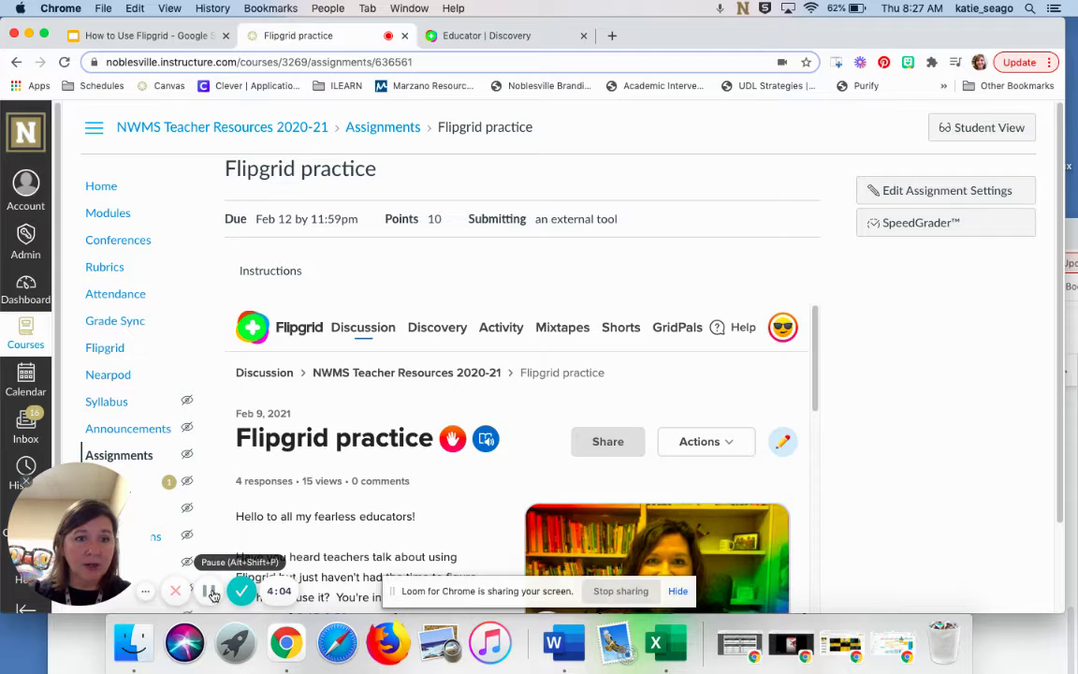
Open the course Settings Navigation tab after briefly visiting the course Files.
left_click(211, 595)
left_click(114, 590)
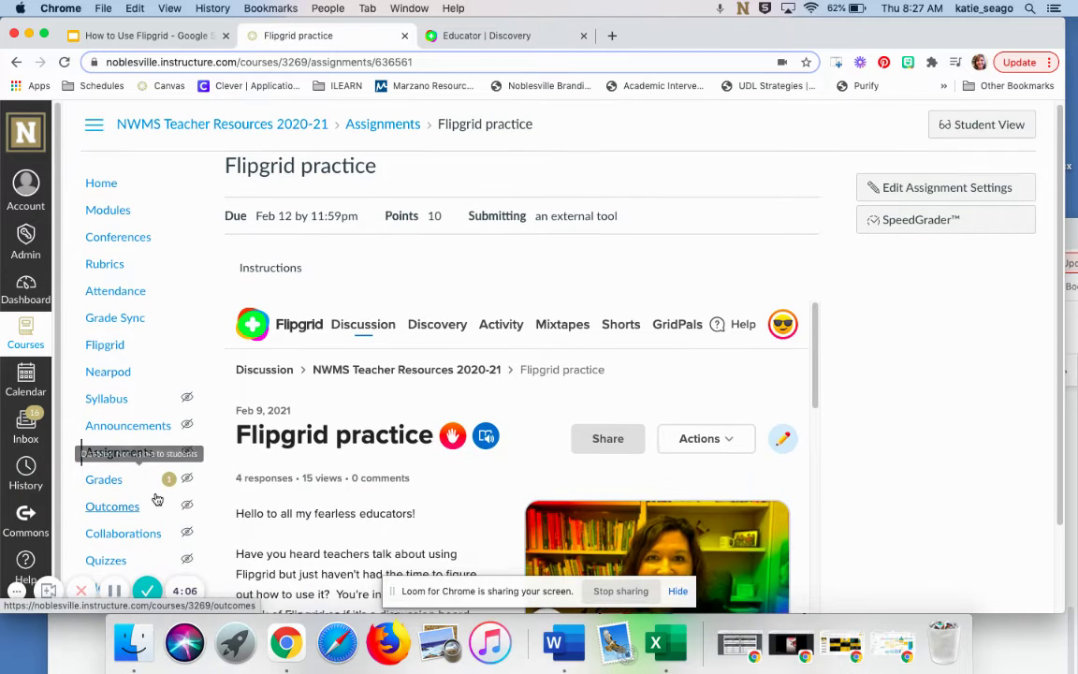
scroll(159, 498, "down", 2)
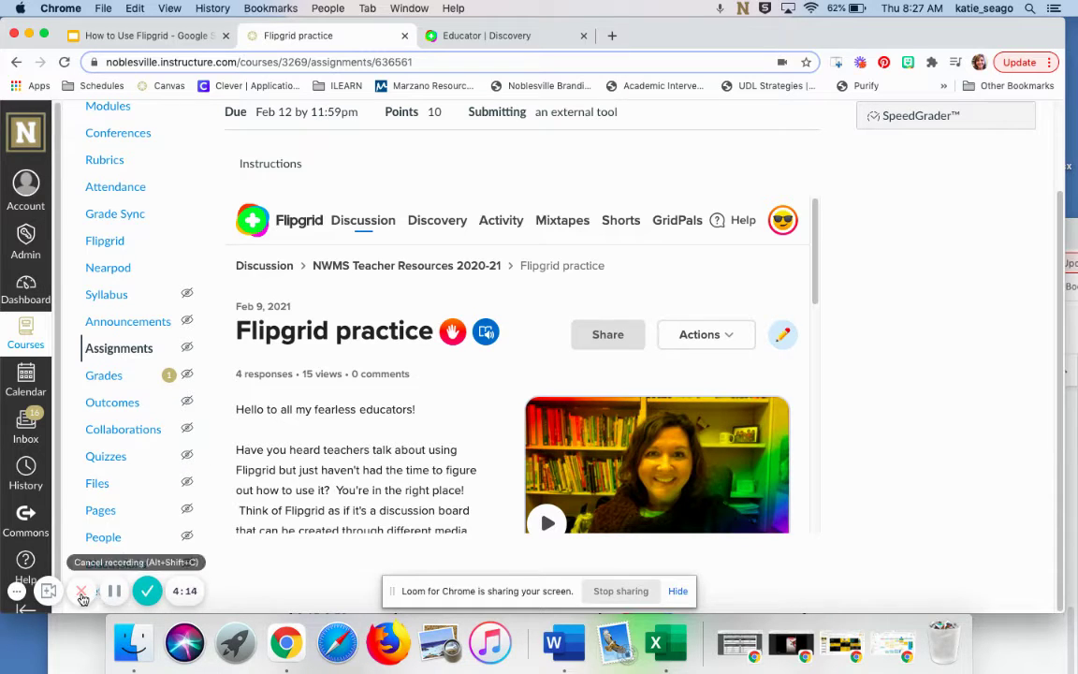
left_click(115, 590)
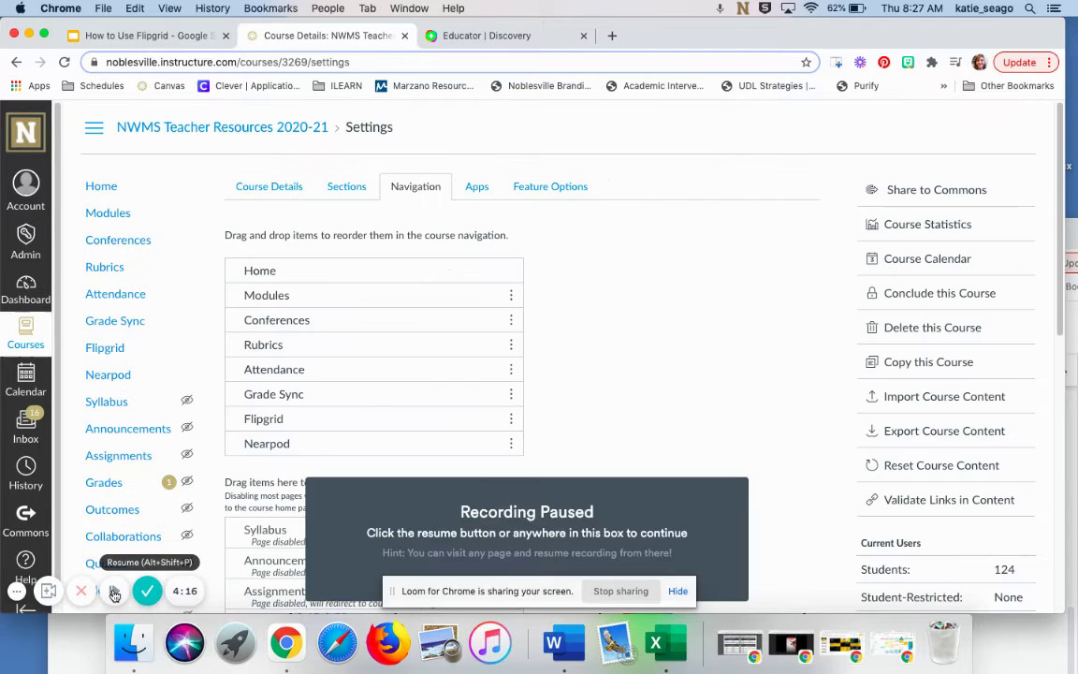
left_click(115, 590)
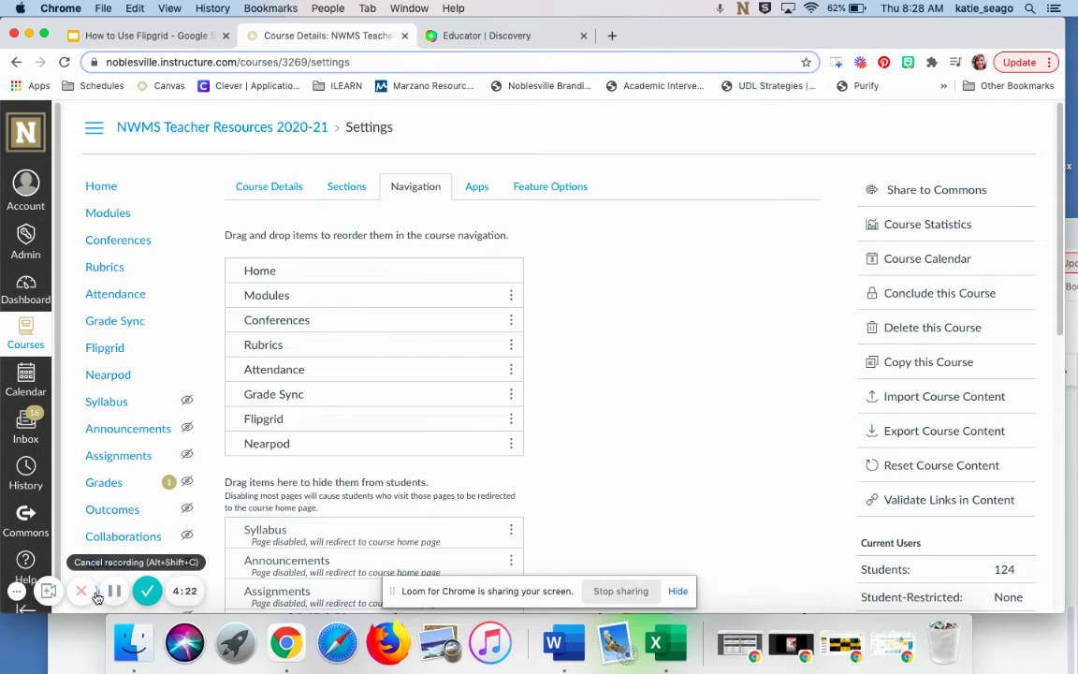
left_click(97, 591)
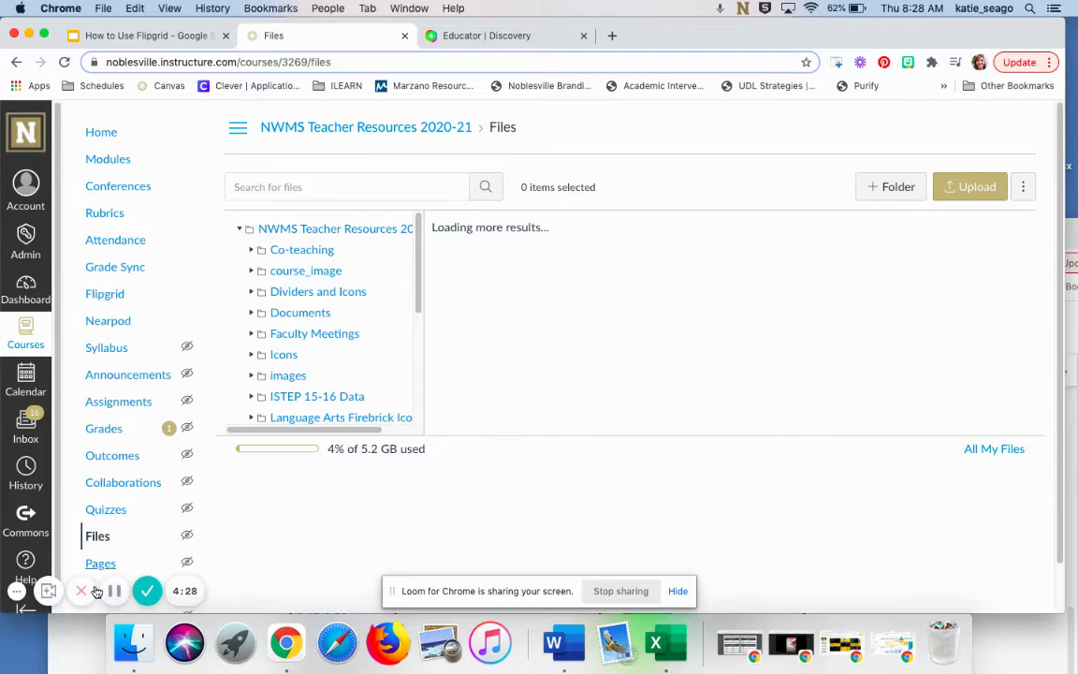
scroll(115, 529, "down", 2)
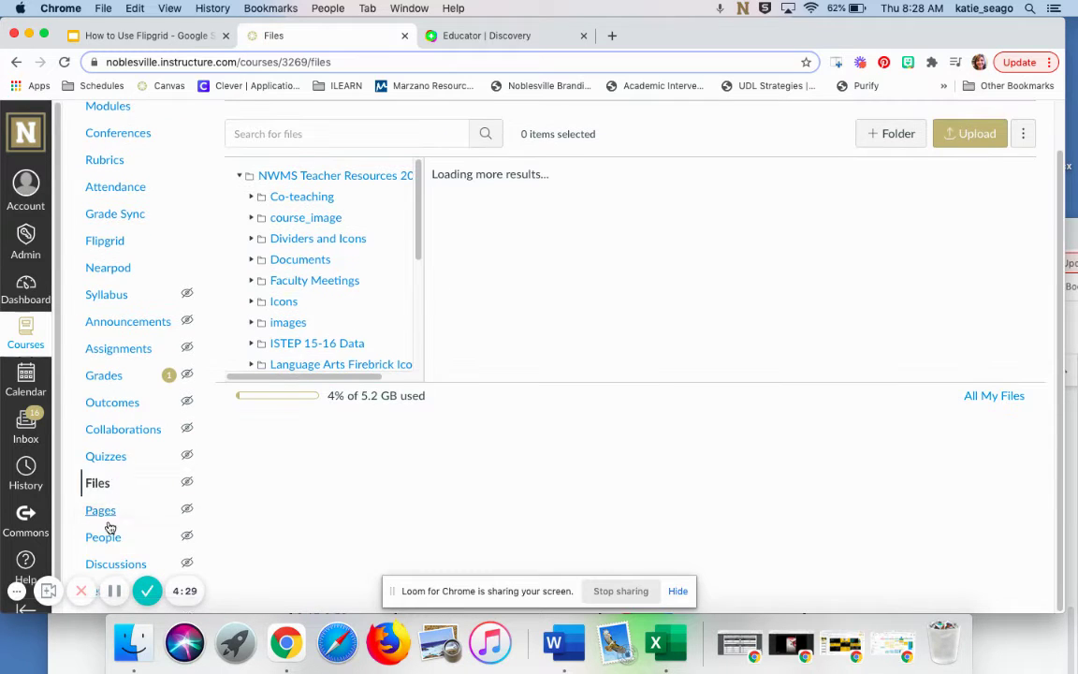
left_click(113, 598)
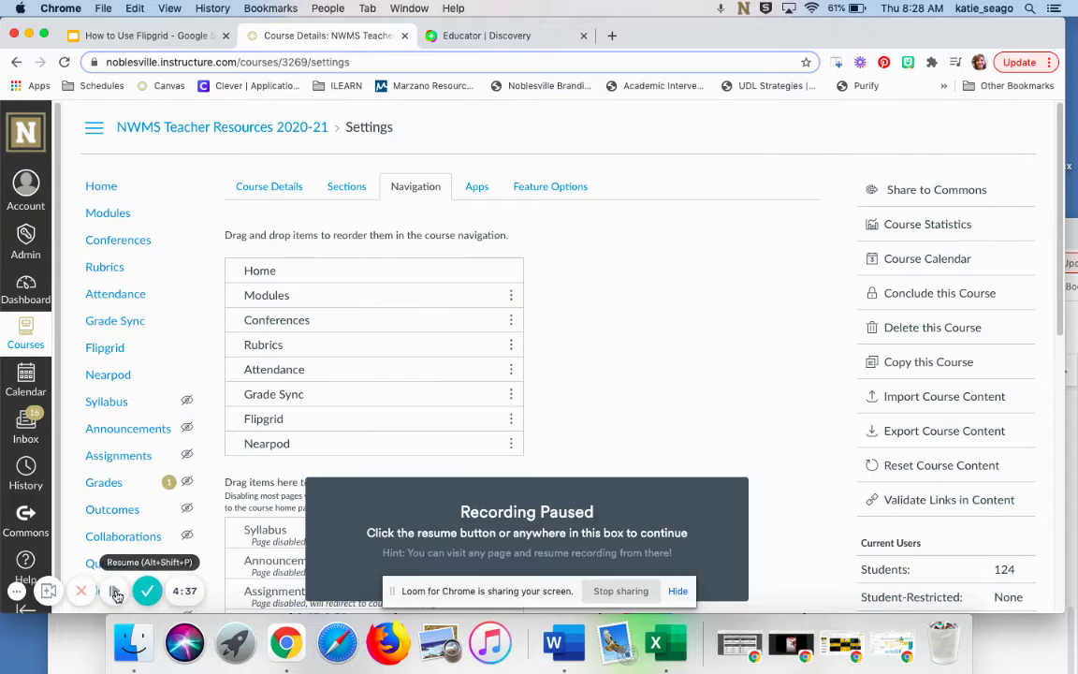
left_click(113, 597)
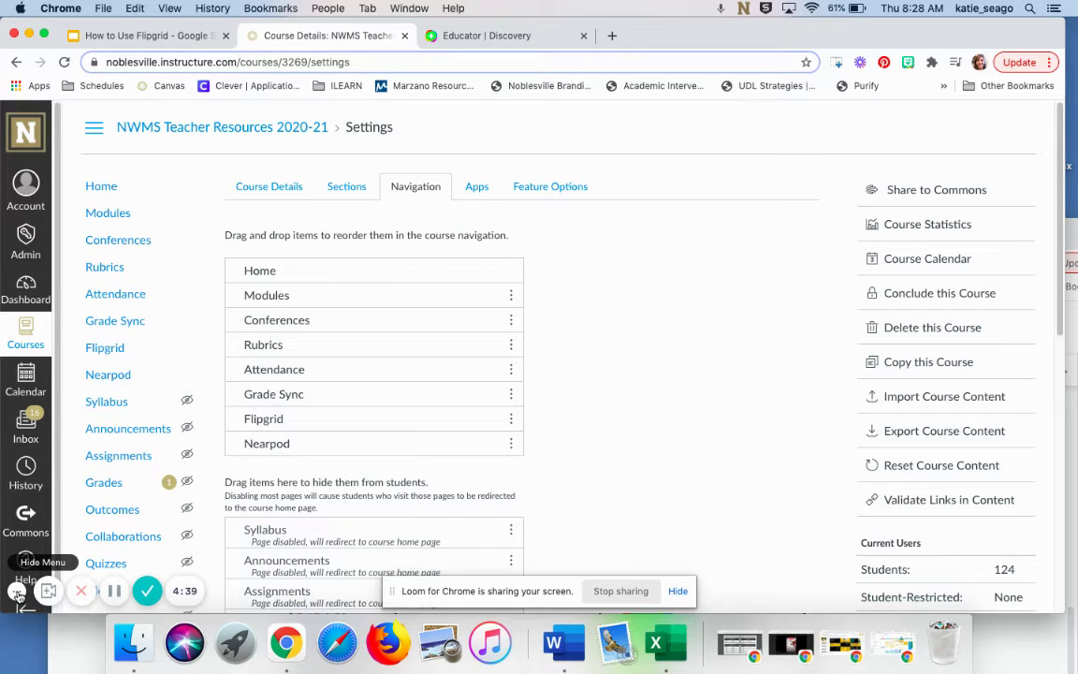
left_click(16, 590)
scroll(112, 543, "down", 5)
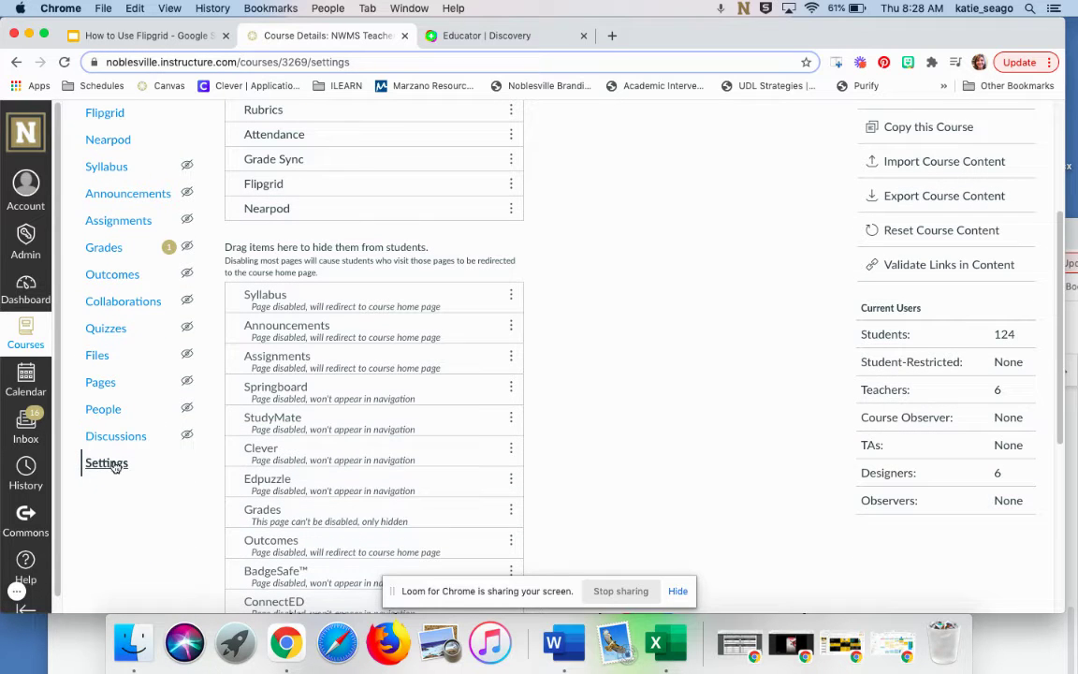
scroll(547, 452, "up", 5)
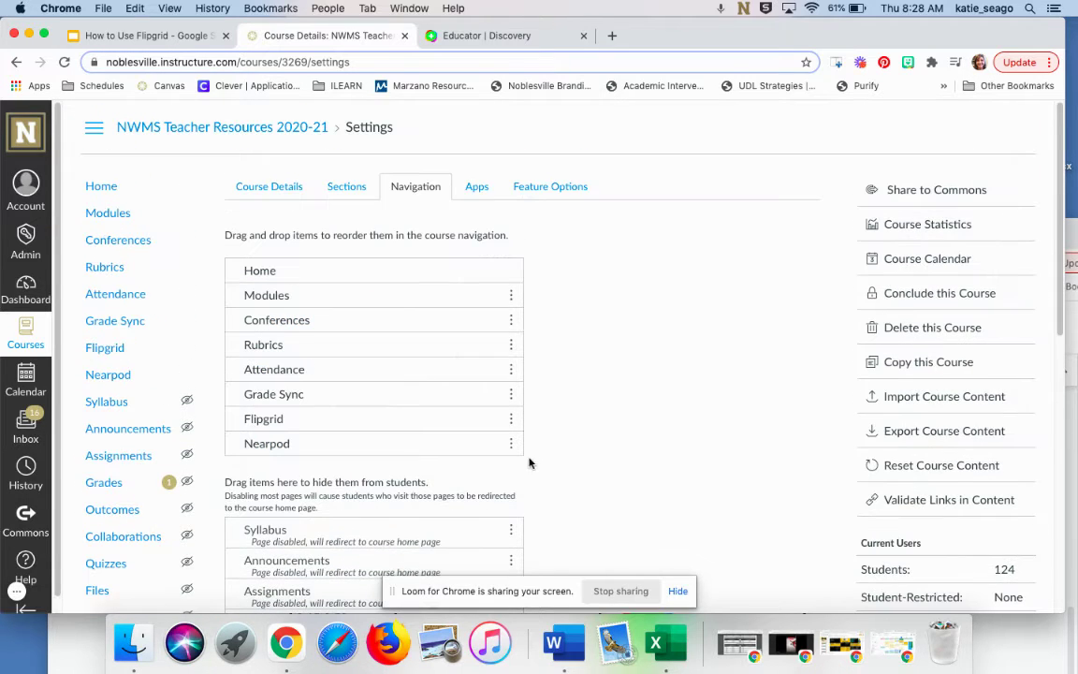
Filter the course Apps for 'flip' and start adding the Flipgrid app.
left_click(479, 189)
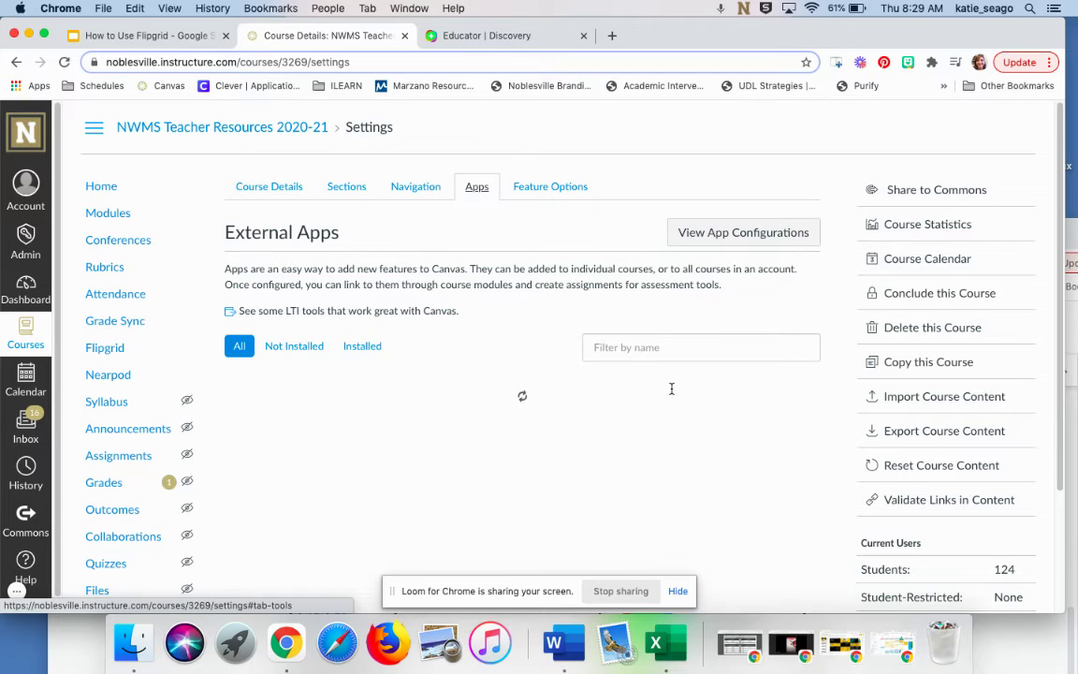
left_click(630, 348)
type("flip")
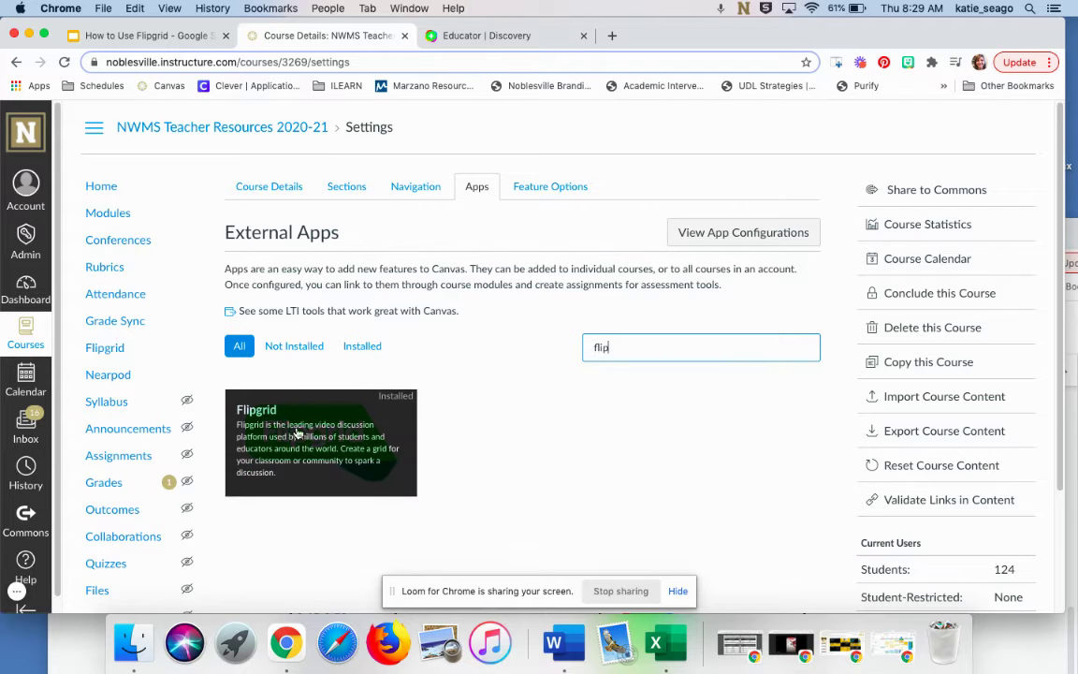
left_click(318, 431)
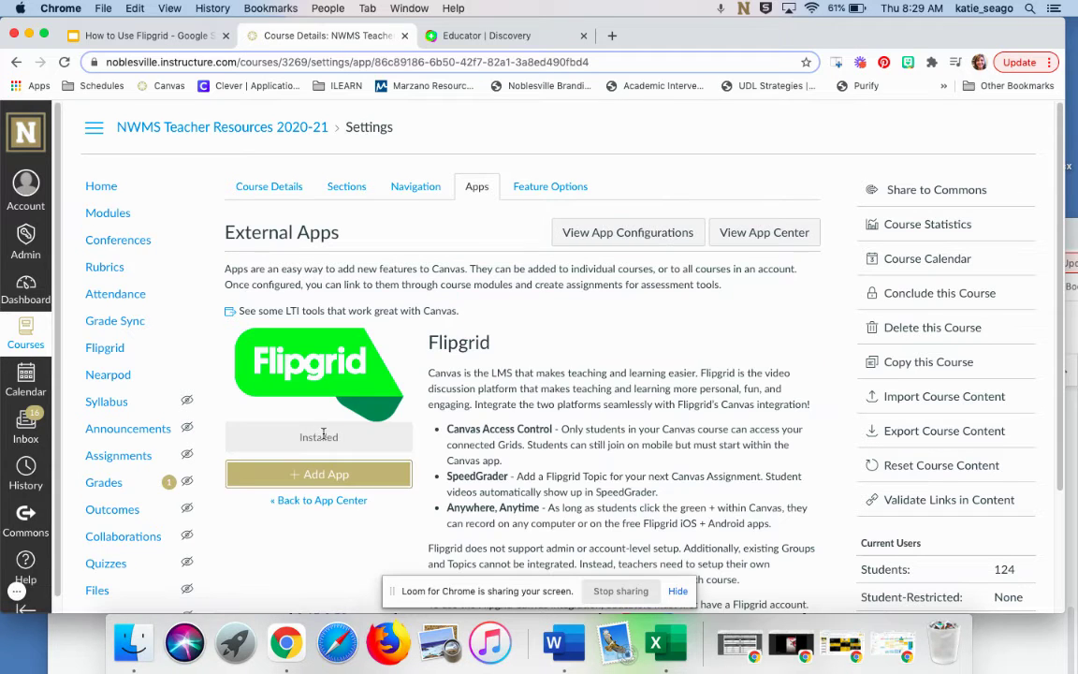
left_click(345, 478)
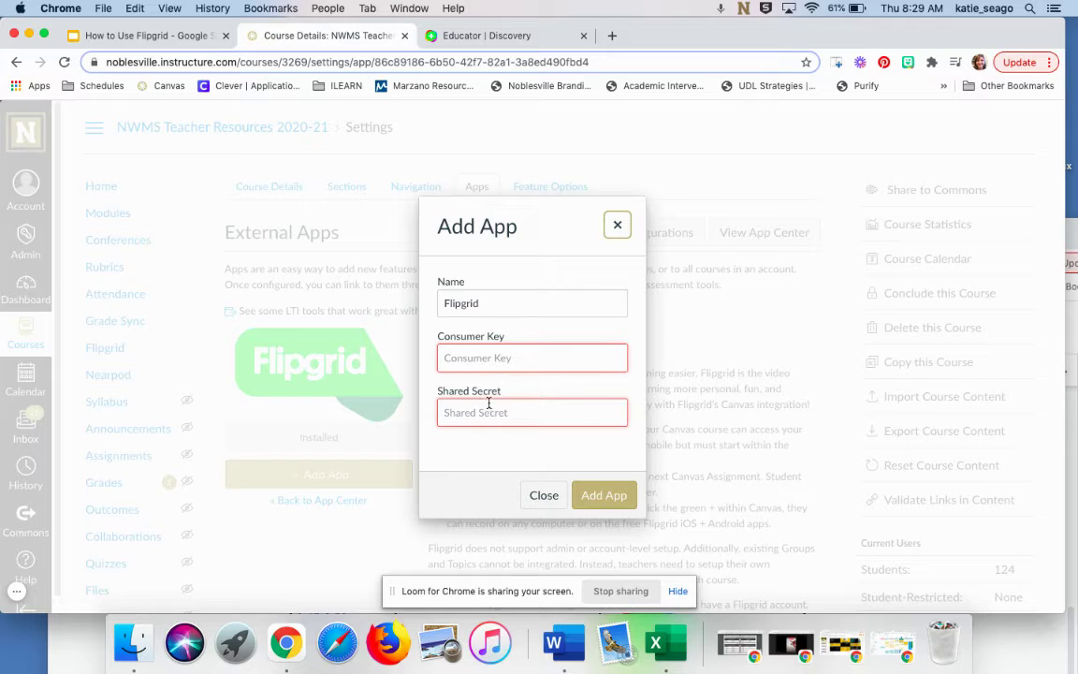
On the Flipgrid site, open Profile > Integrations, showing the existing Science 7 Canvas integration.
left_click(474, 40)
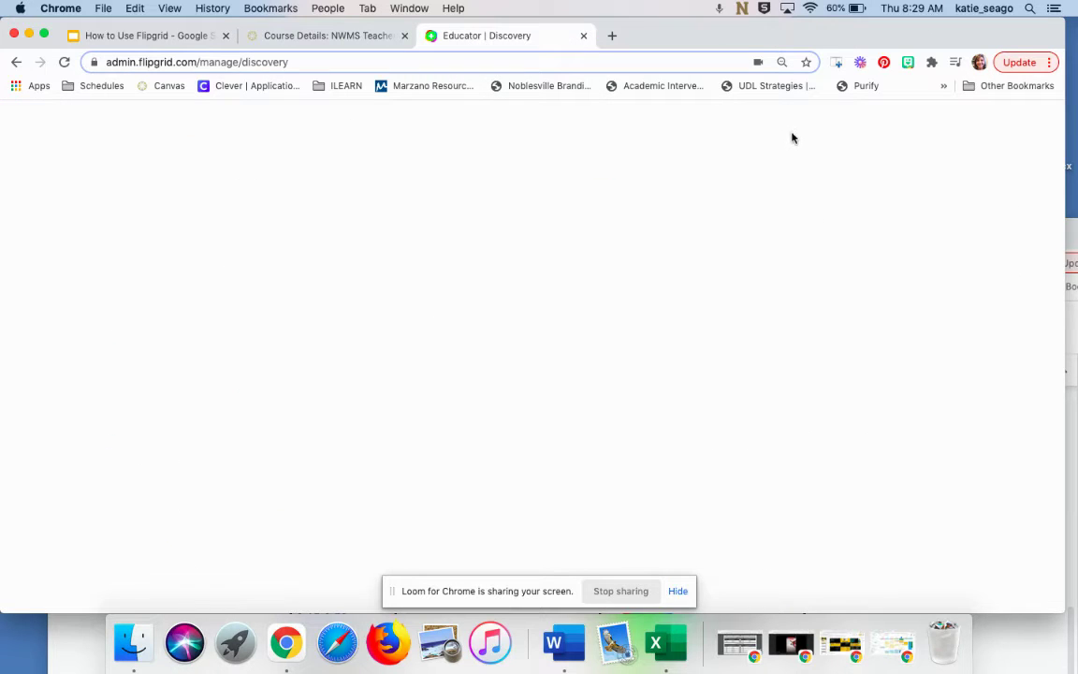
scroll(638, 225, "up", 2)
scroll(638, 226, "up", 10)
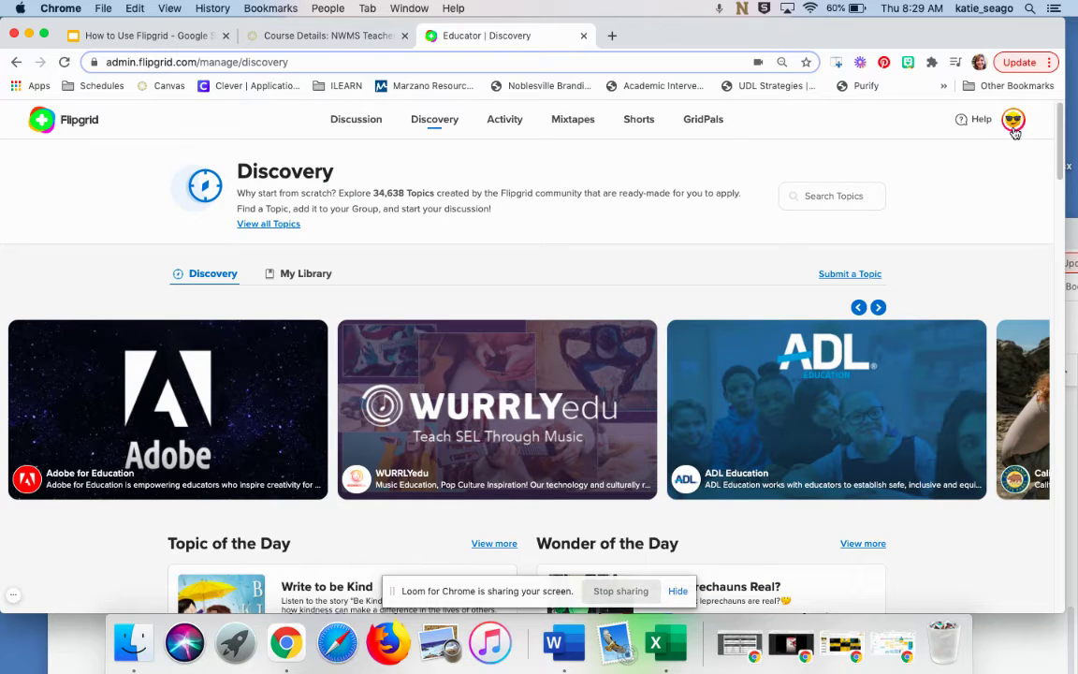
left_click(1014, 128)
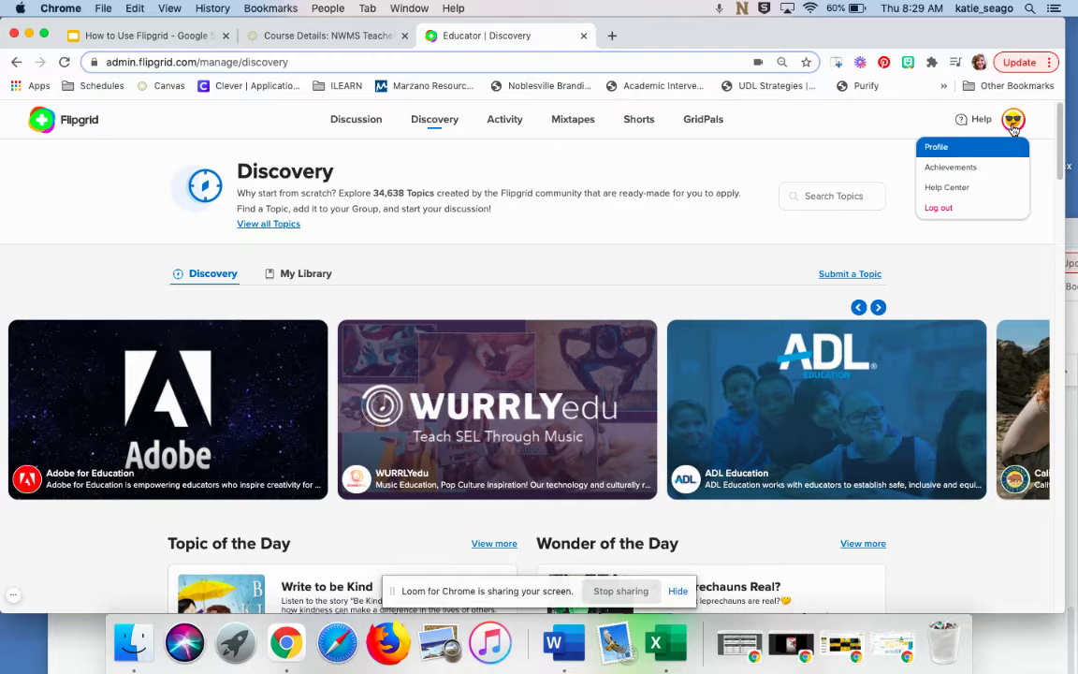
left_click(937, 149)
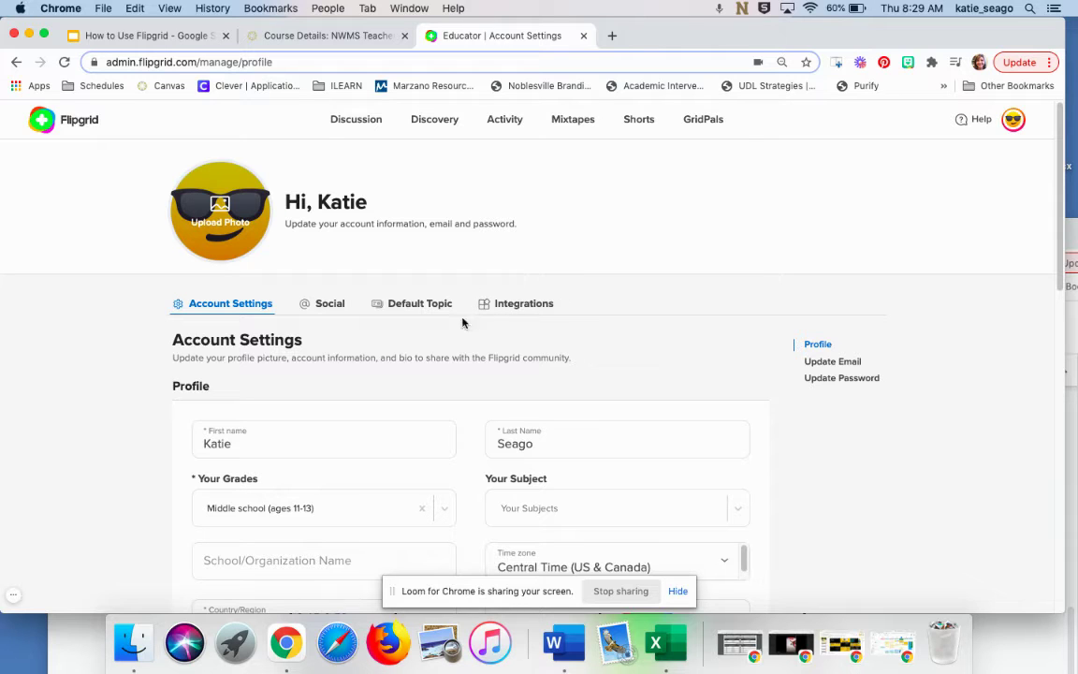
left_click(527, 306)
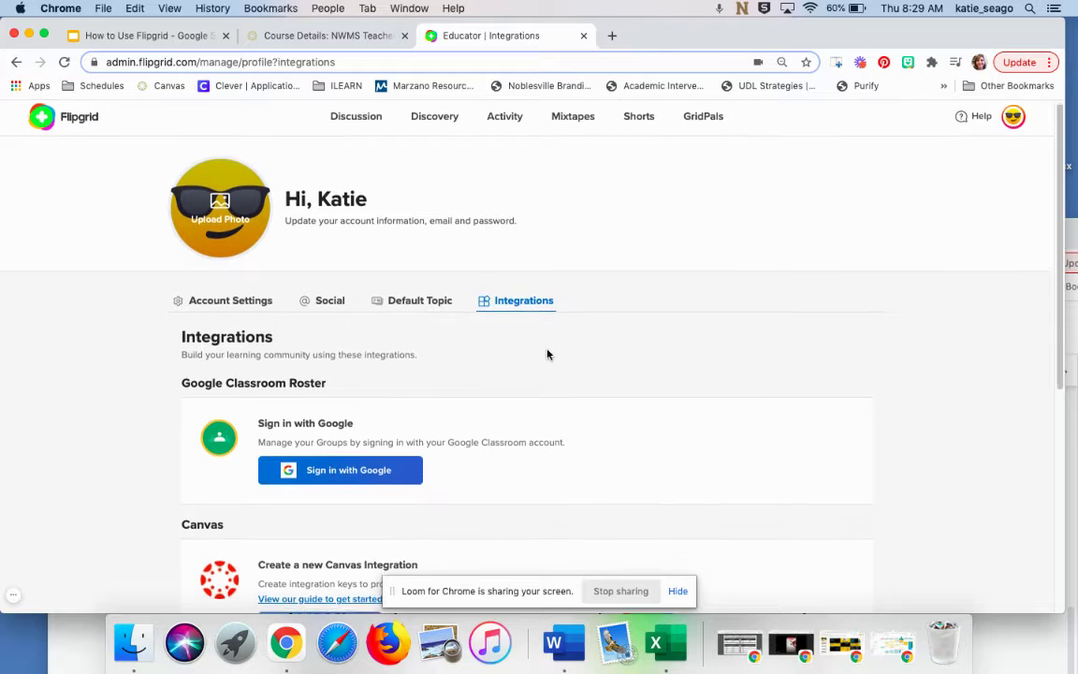
scroll(543, 351, "down", 2)
scroll(541, 352, "down", 1)
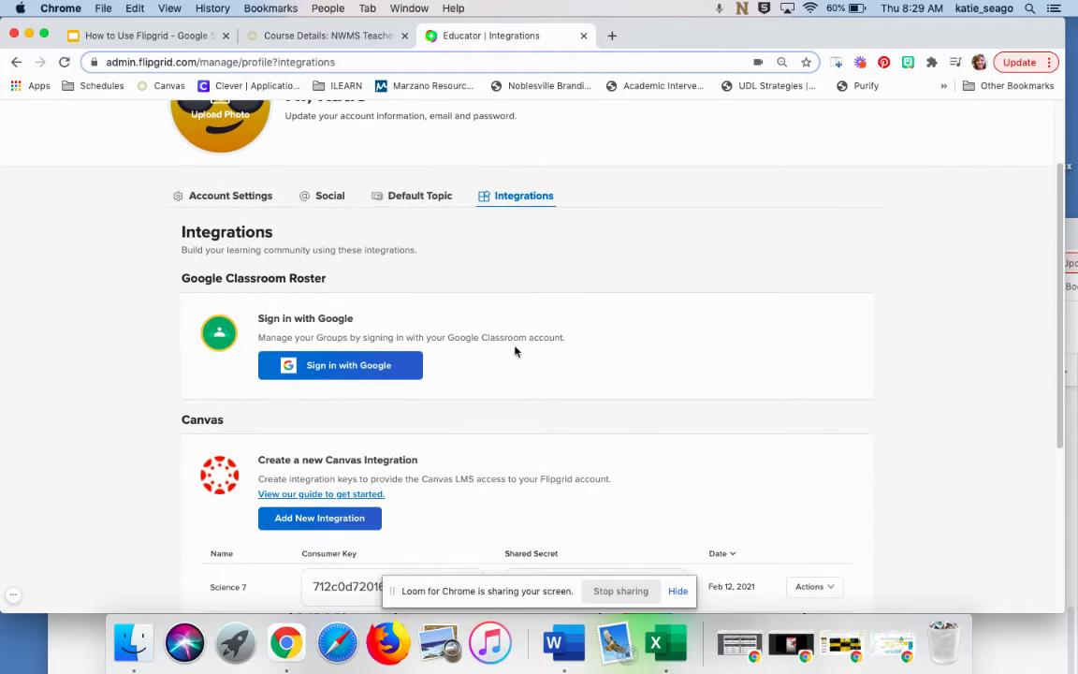
Create a Canvas integration named 'Flipgrid video' in Flipgrid, then go back to Canvas.
left_click(335, 520)
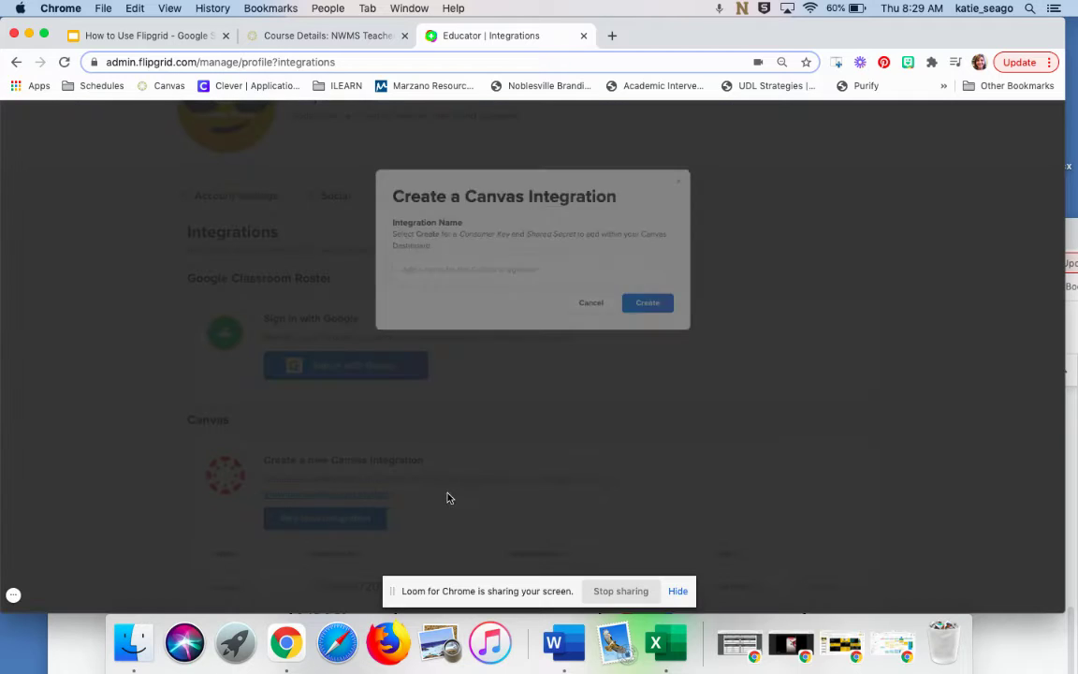
left_click(549, 280)
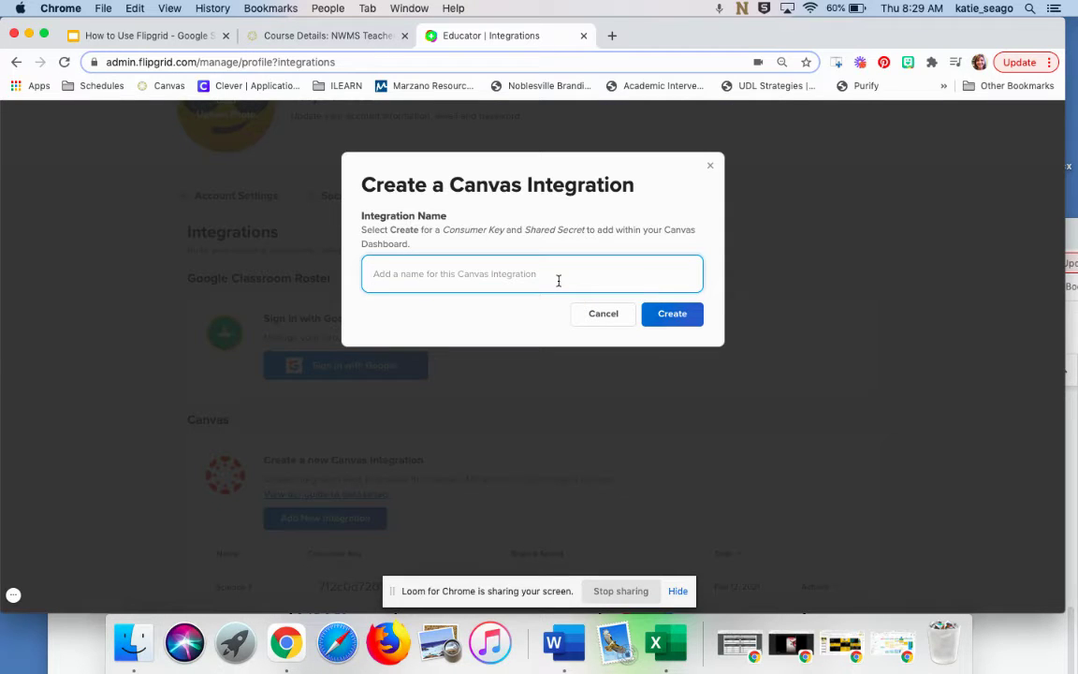
type("Flipgrid video")
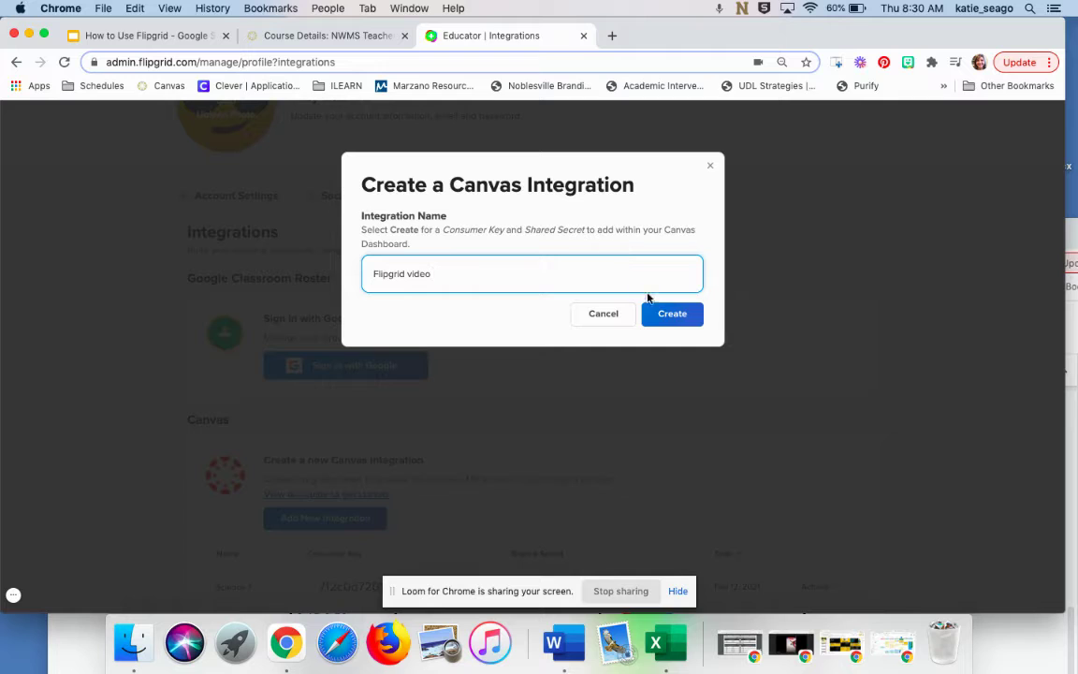
left_click(665, 314)
scroll(656, 362, "down", 1)
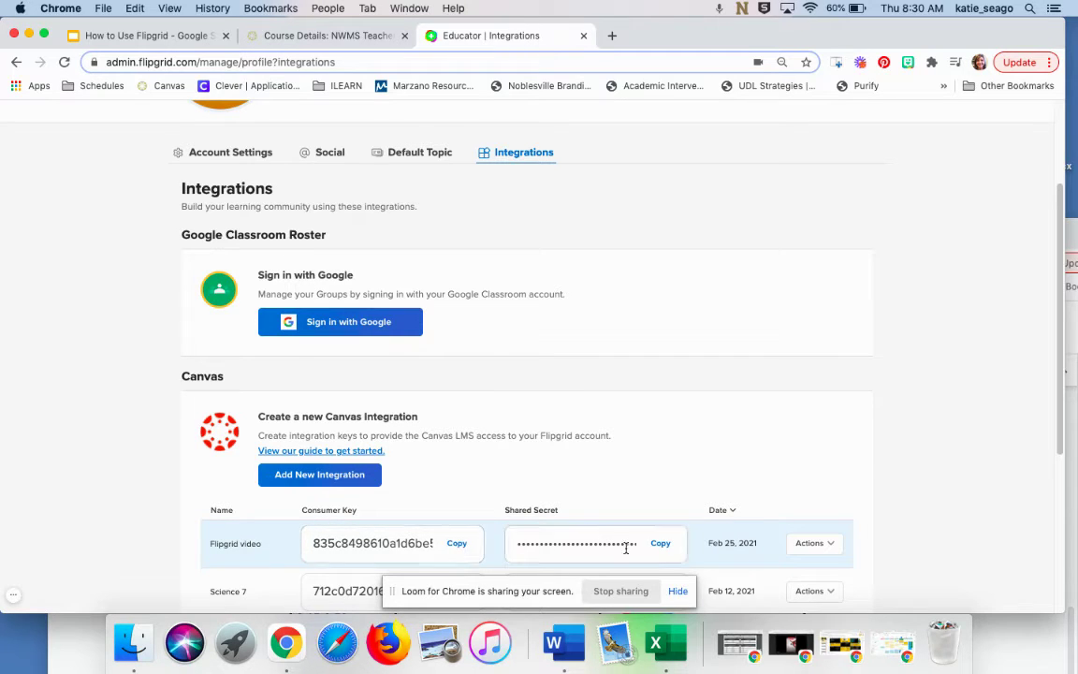
left_click(352, 42)
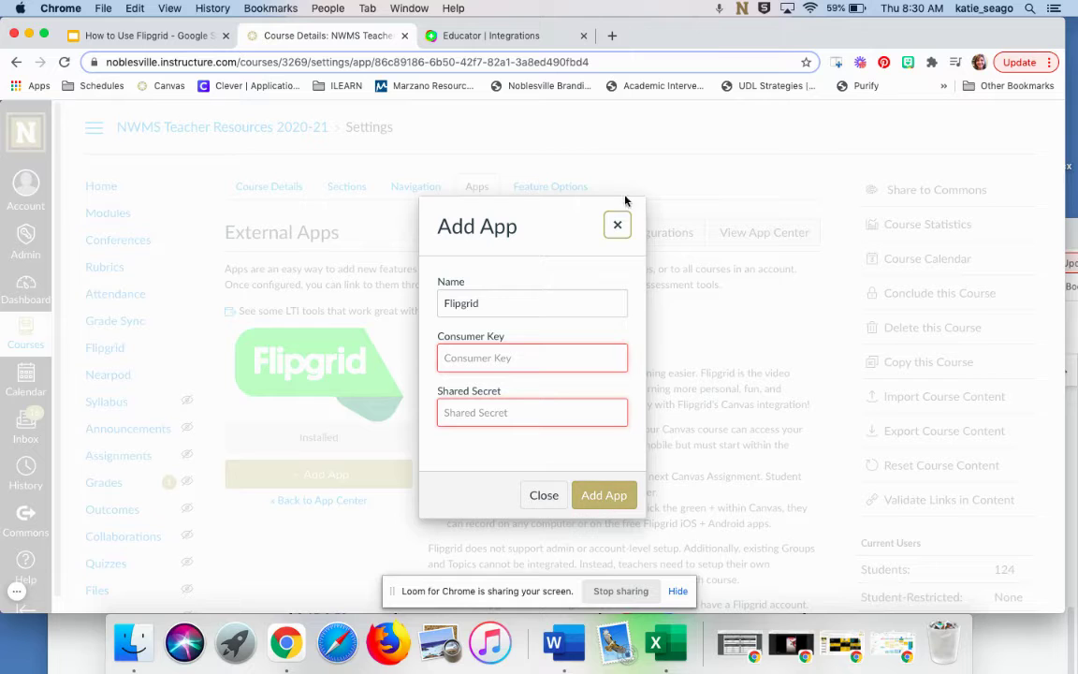
Close the Flipgrid Add App form without adding the app.
left_click(617, 225)
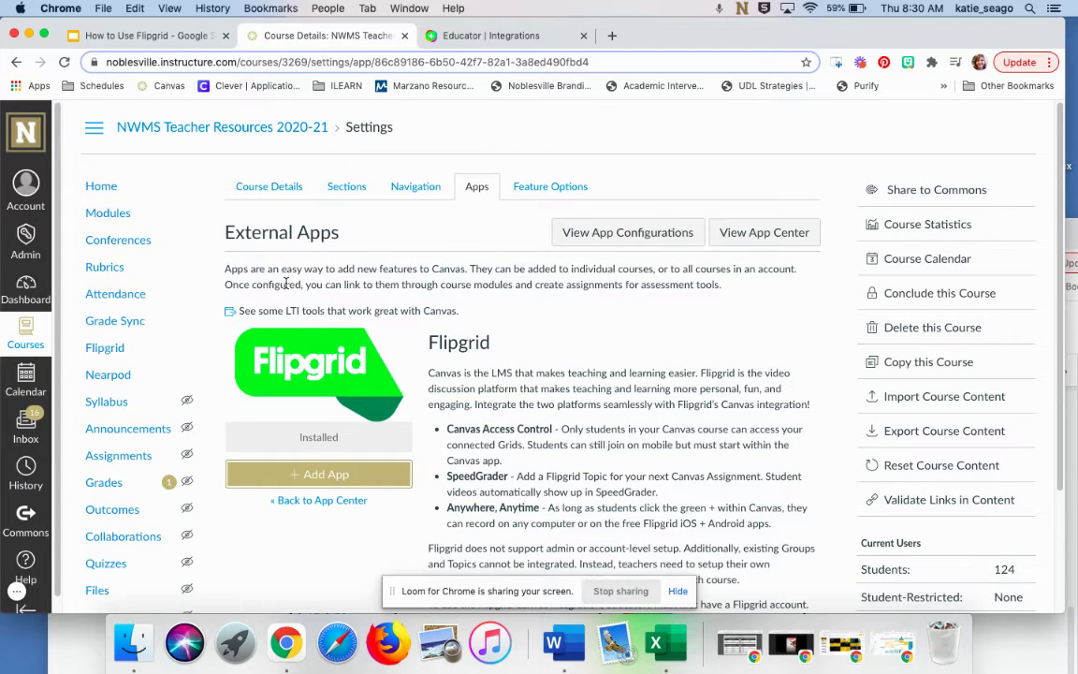
scroll(281, 281, "down", 3)
scroll(468, 317, "up", 3)
Adjust Flipgrid in the course Navigation list and save, keeping it visible to students.
left_click(415, 187)
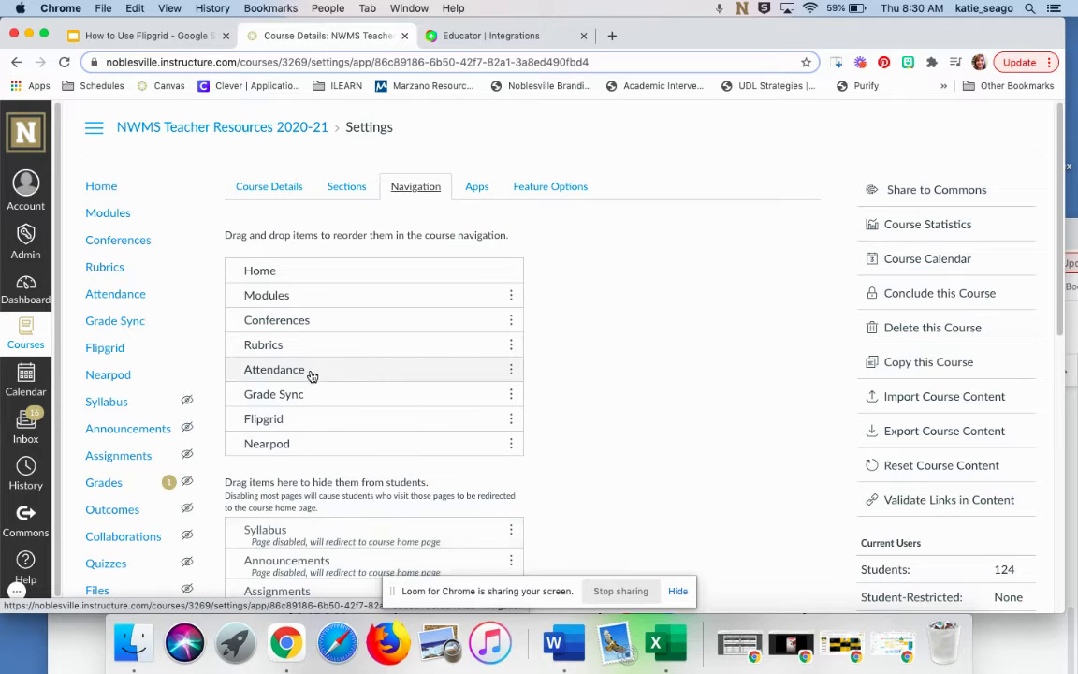
mouse_move(282, 419)
left_mouse_down()
mouse_move(283, 513)
mouse_move(306, 501)
mouse_move(289, 424)
left_mouse_up()
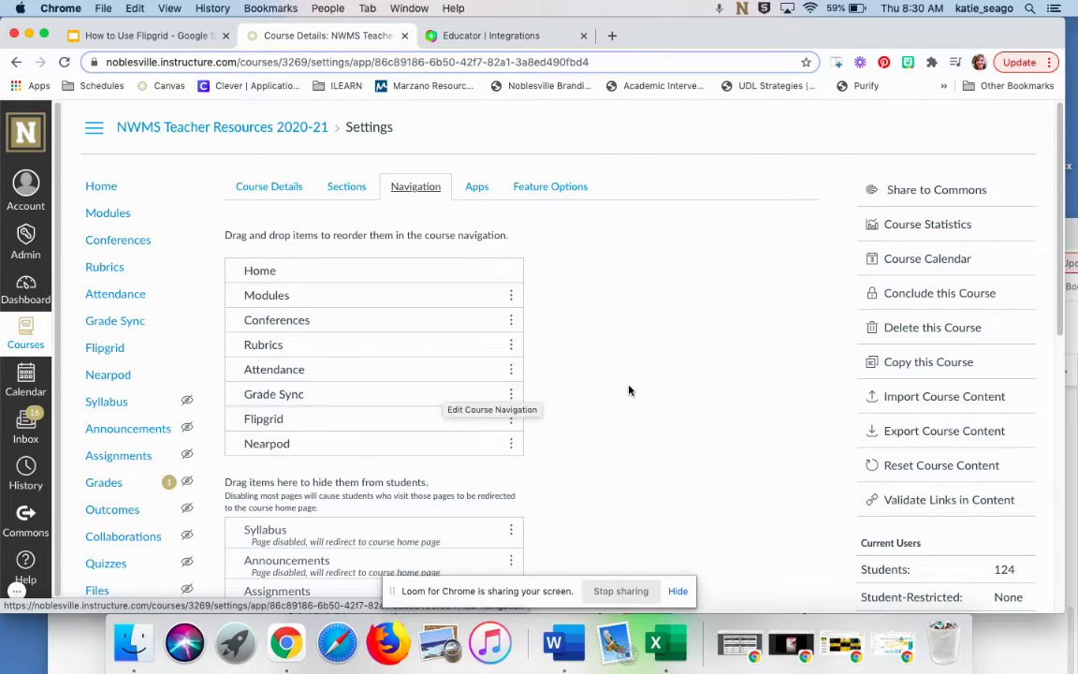
scroll(613, 394, "down", 10)
left_click(249, 570)
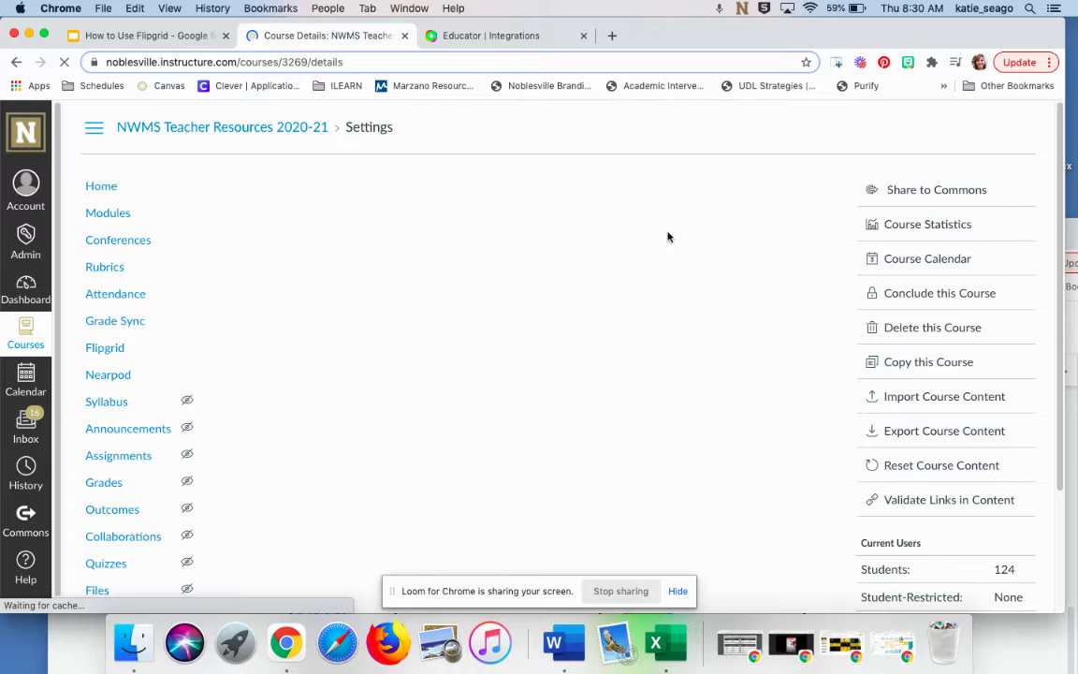
scroll(673, 309, "down", 1)
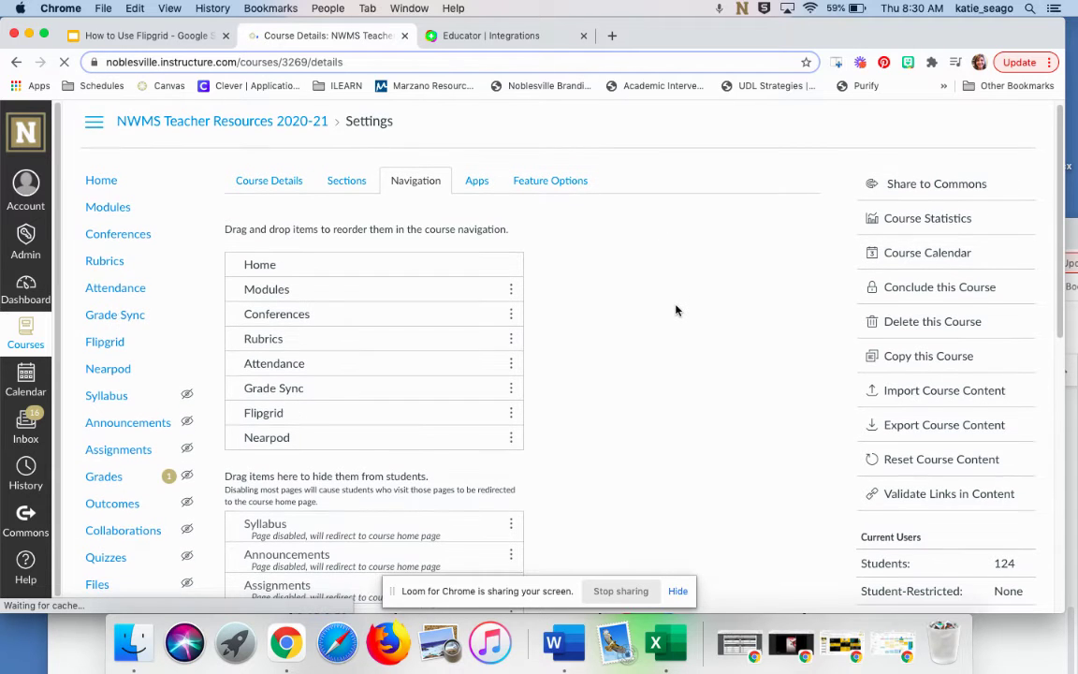
scroll(676, 313, "down", 3)
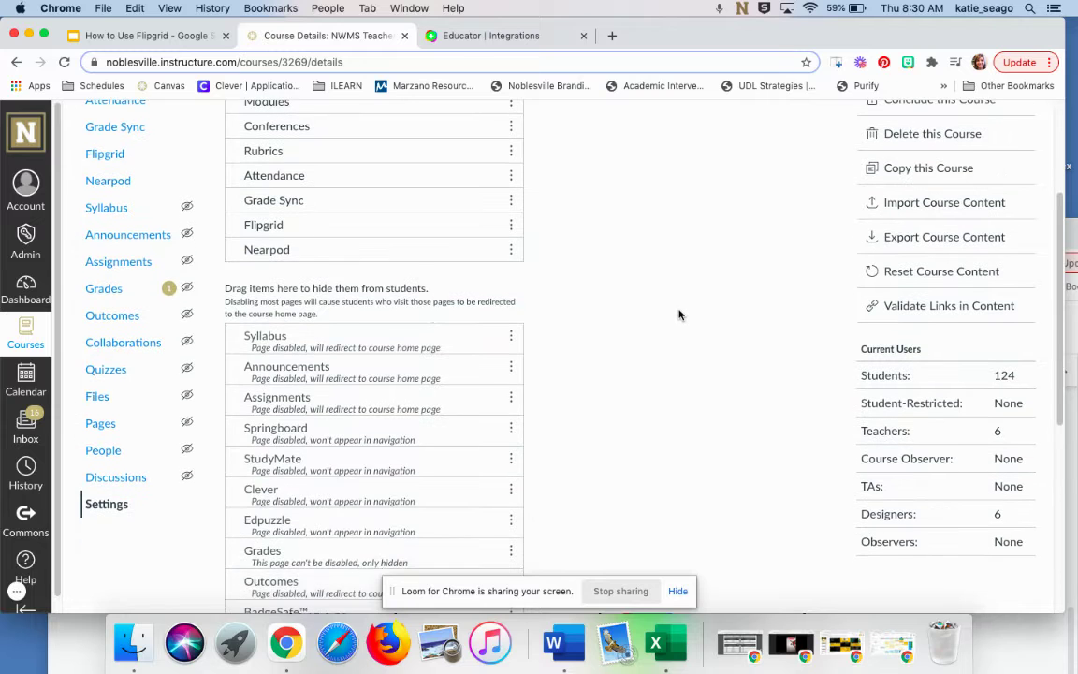
scroll(680, 315, "up", 3)
scroll(680, 316, "up", 3)
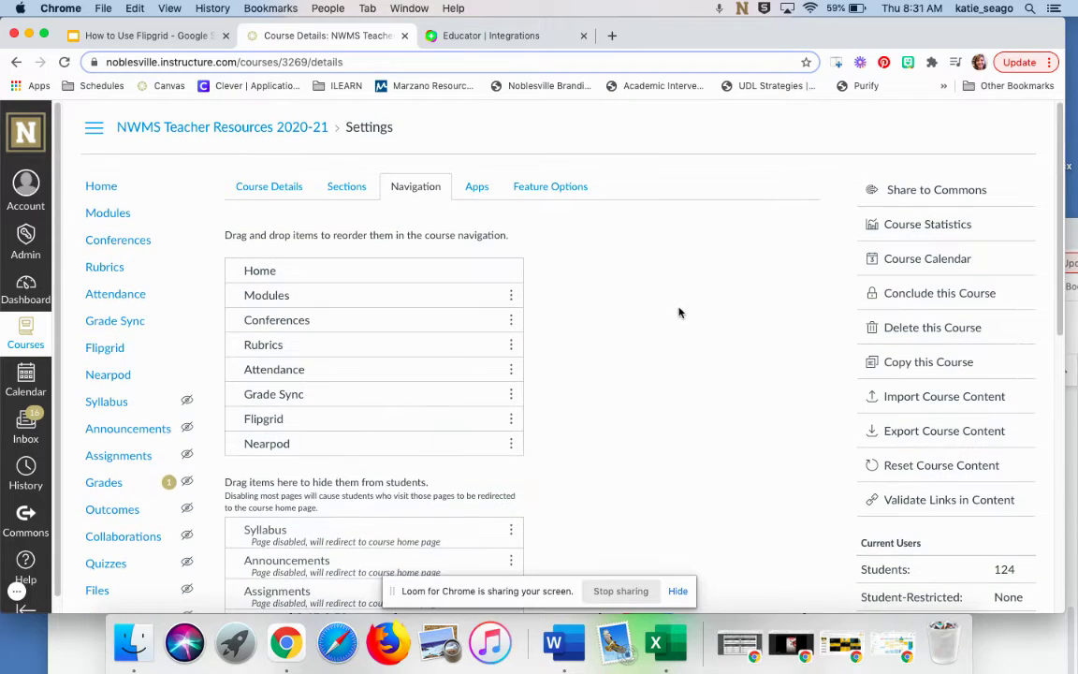
Start a new assignment named 'Flipgrid 11' and scroll down to its submission settings.
left_click(124, 457)
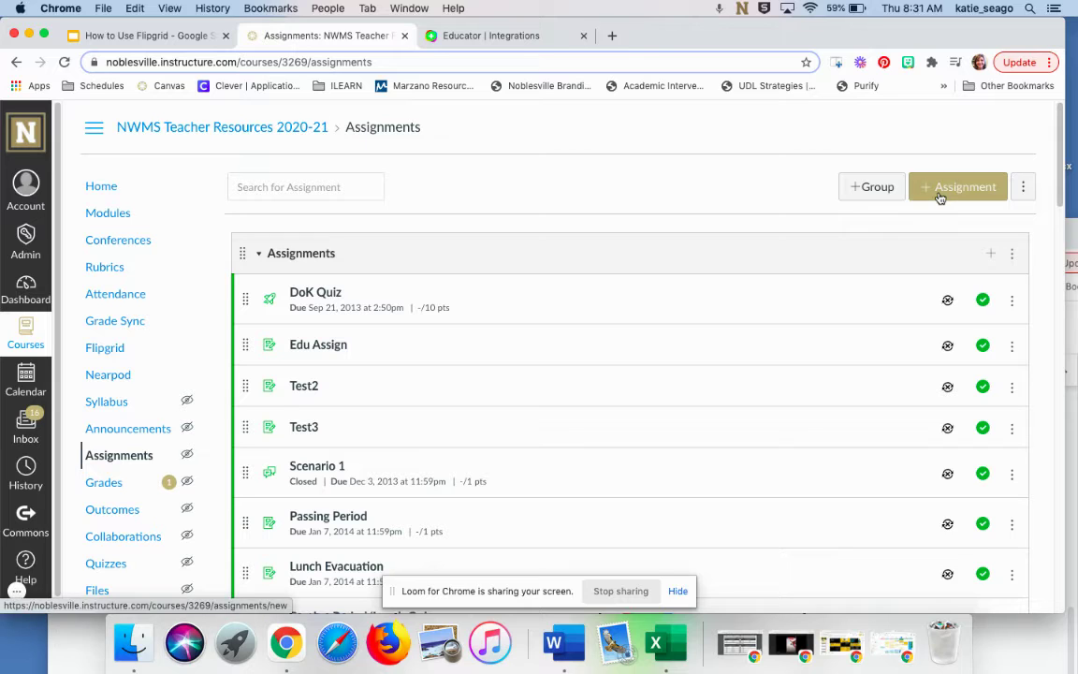
left_click(941, 195)
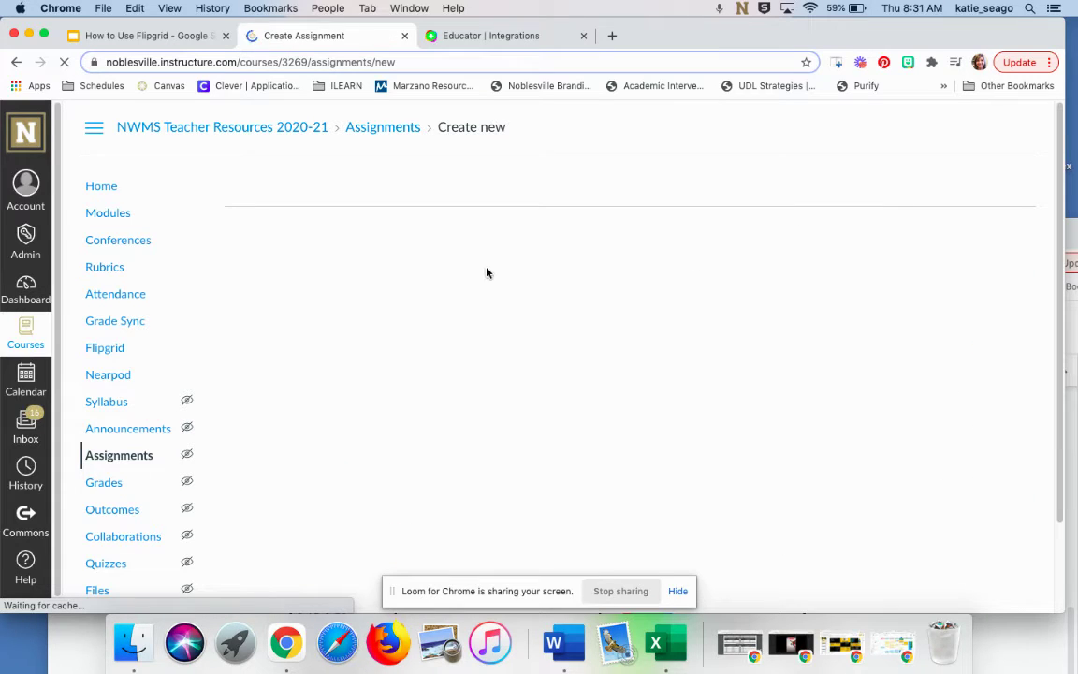
left_click(436, 274)
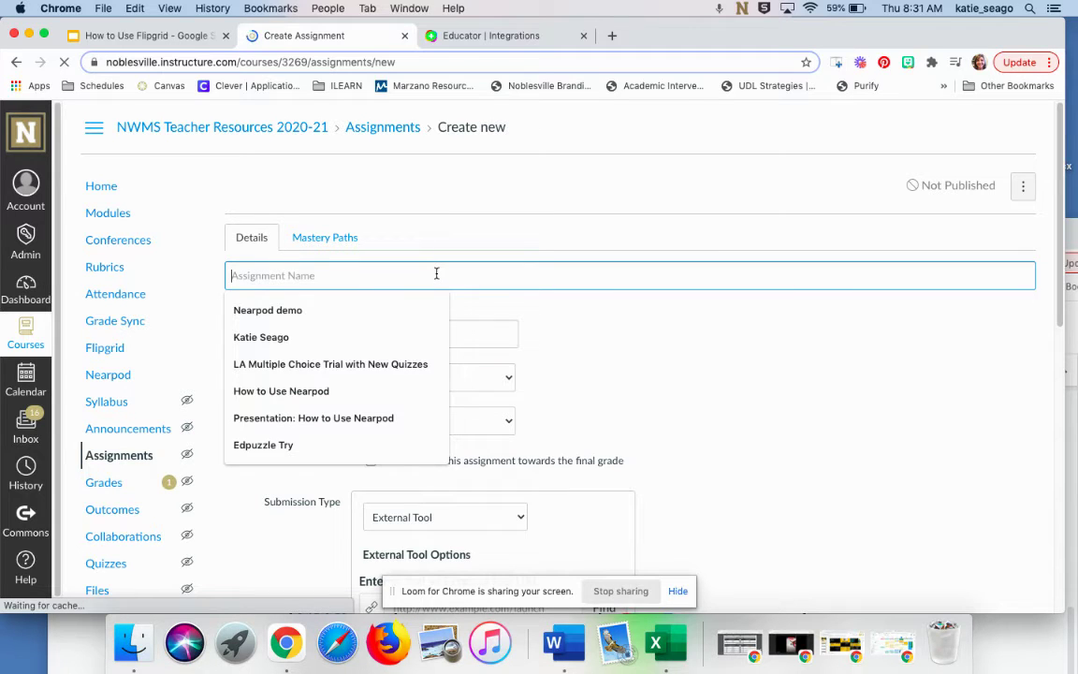
type("Fli")
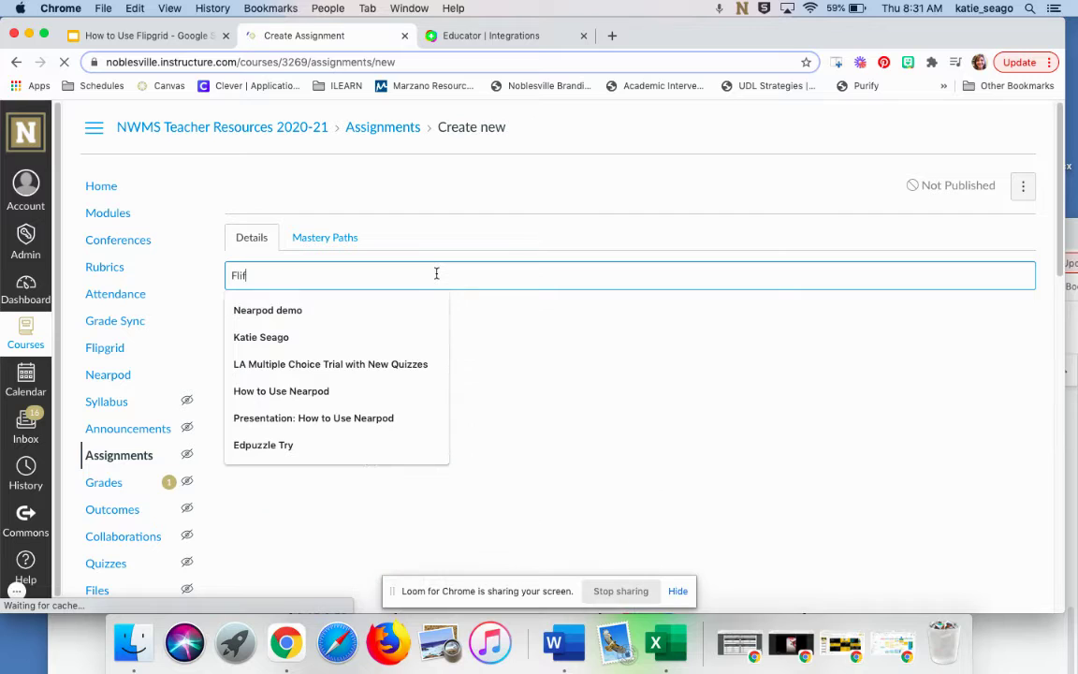
type("pg")
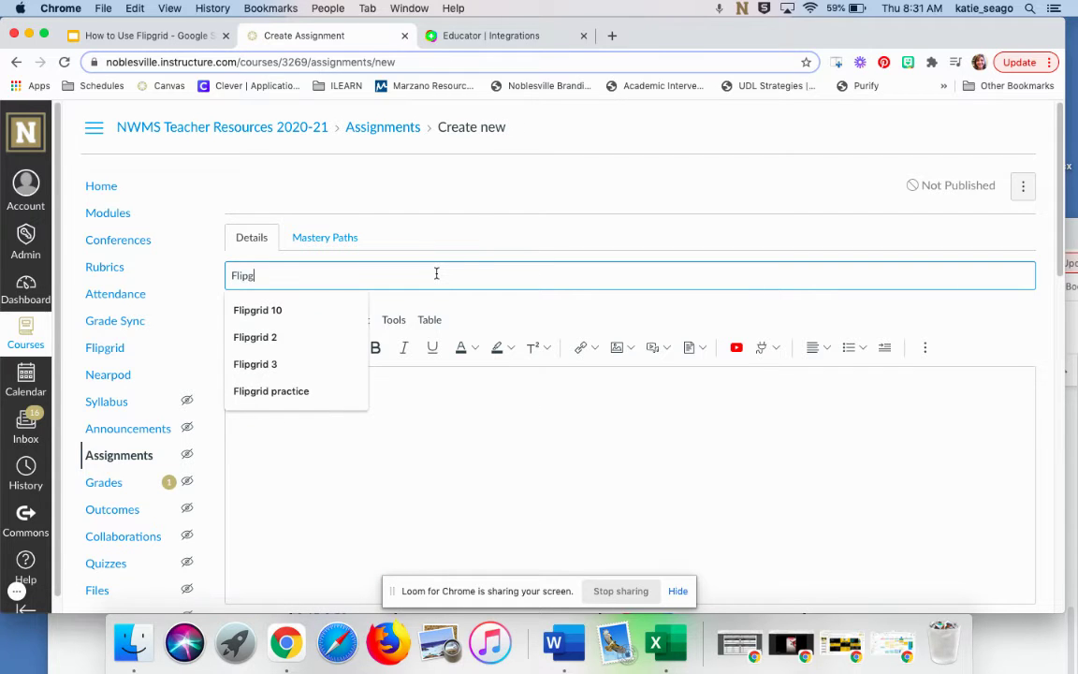
type("rid 11")
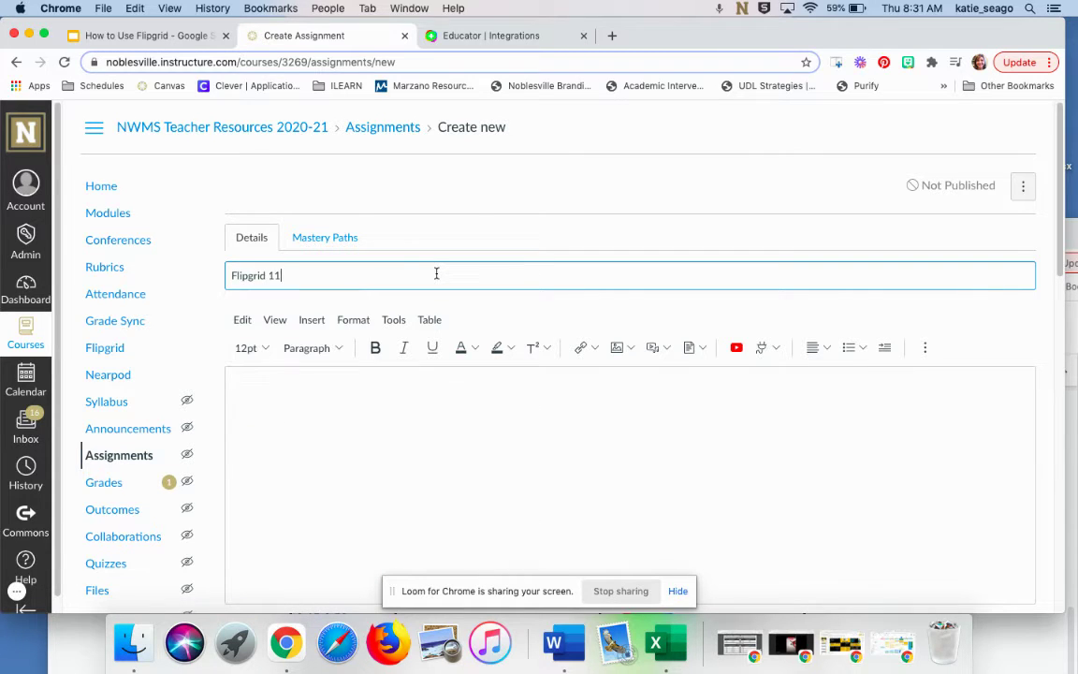
left_click(361, 395)
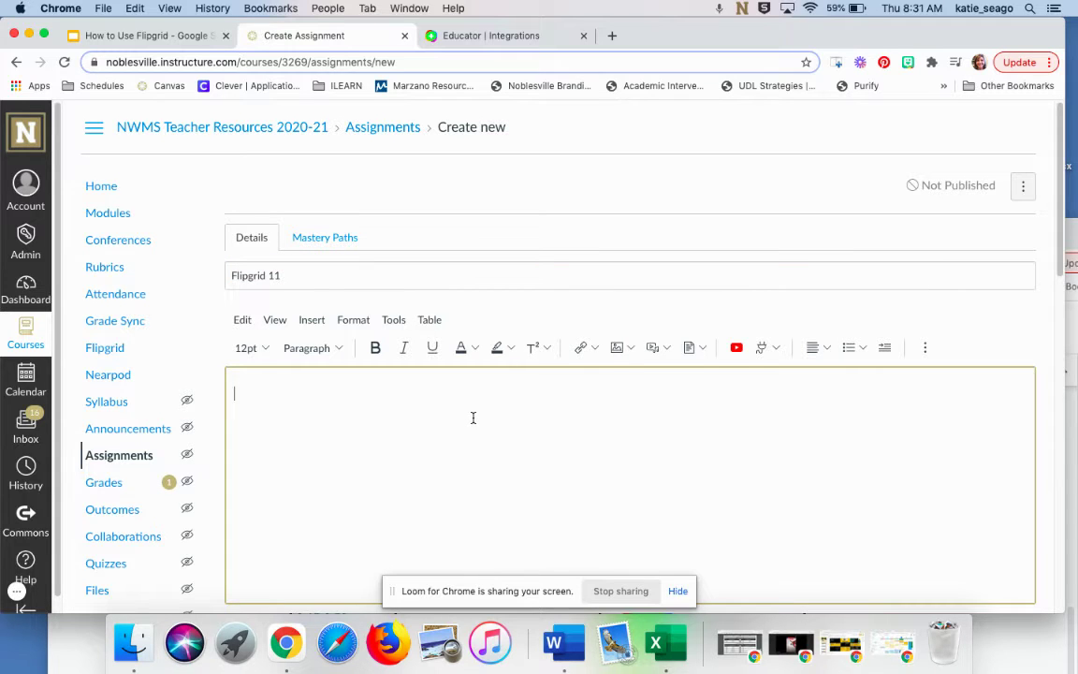
scroll(473, 420, "down", 1)
scroll(473, 420, "down", 5)
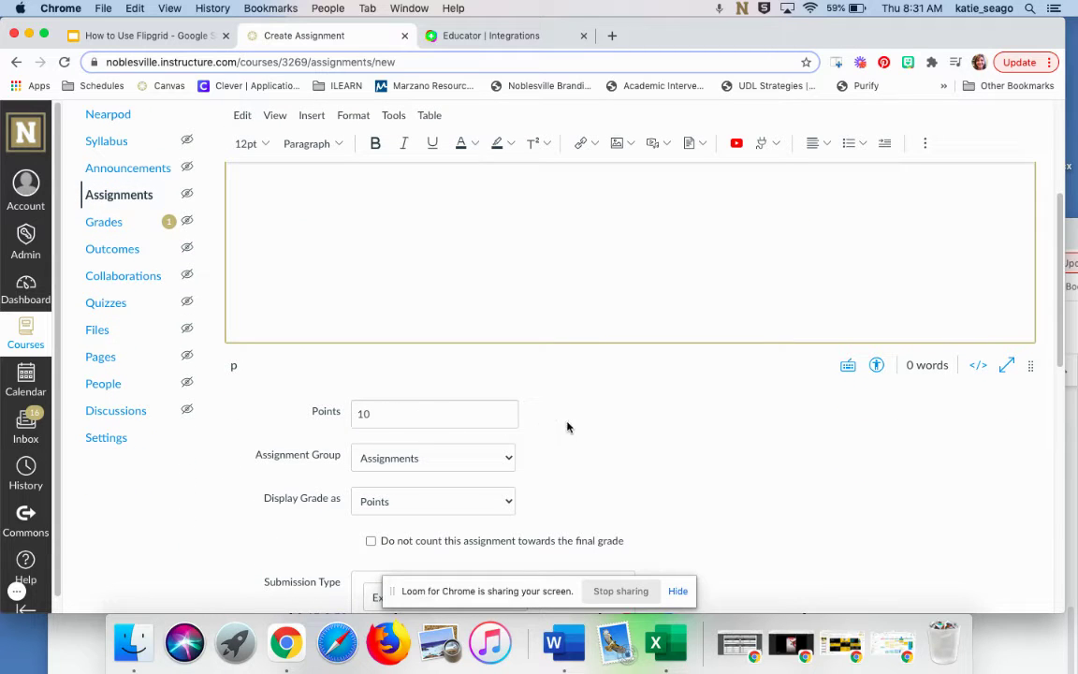
scroll(569, 426, "down", 6)
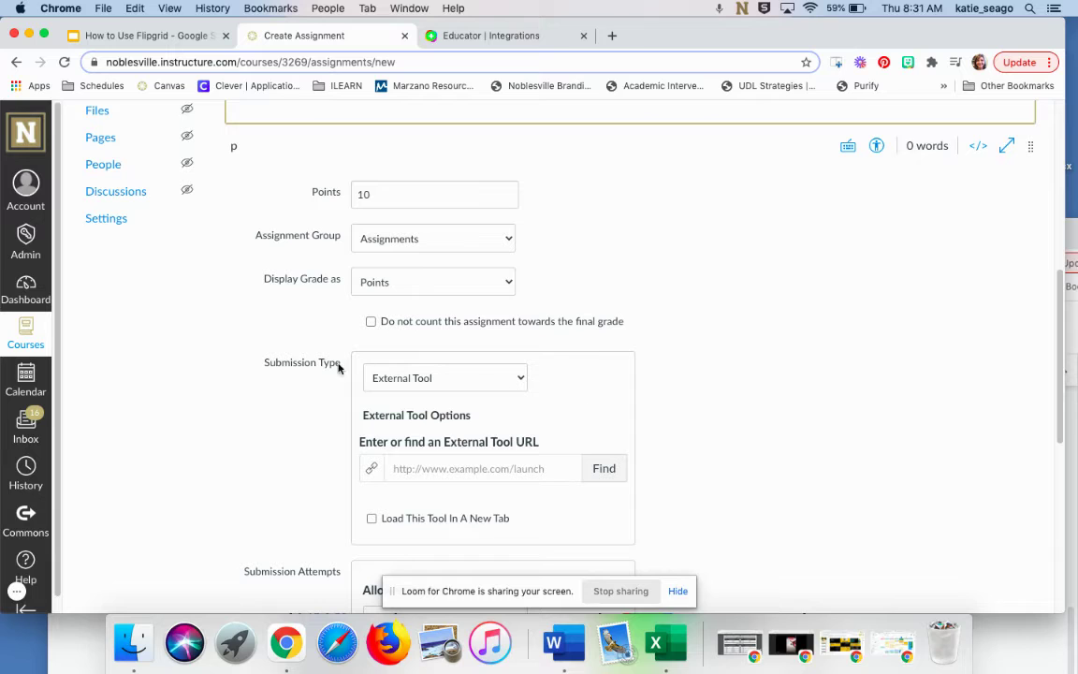
Keep External Tool as the submission type and link Flipgrid as the tool.
left_click(514, 378)
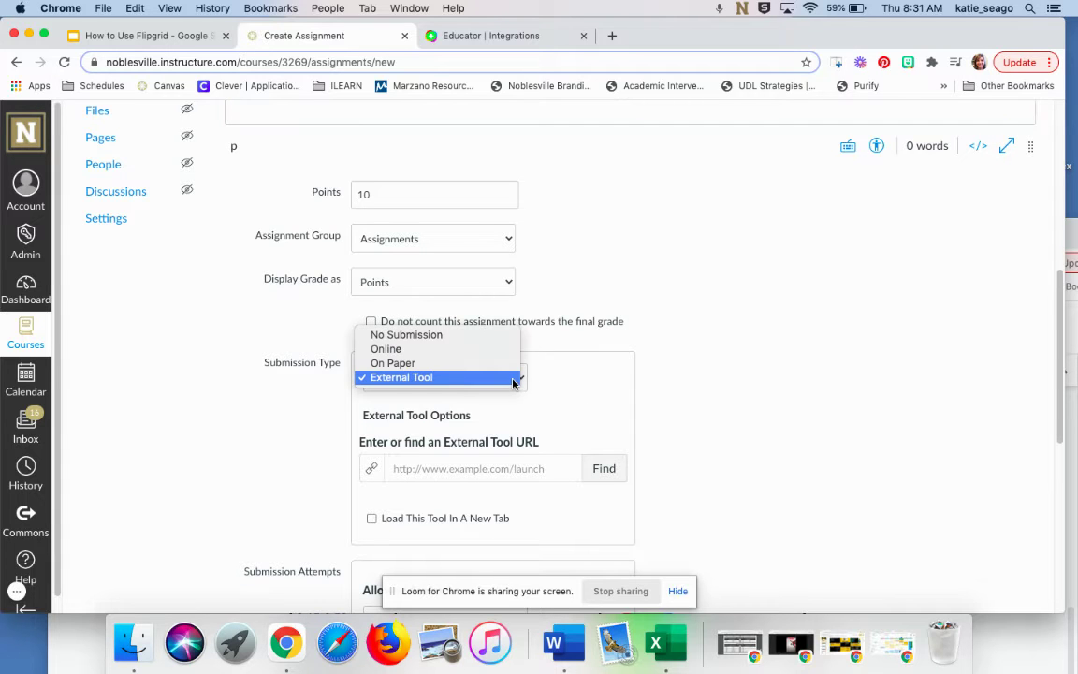
left_click(462, 378)
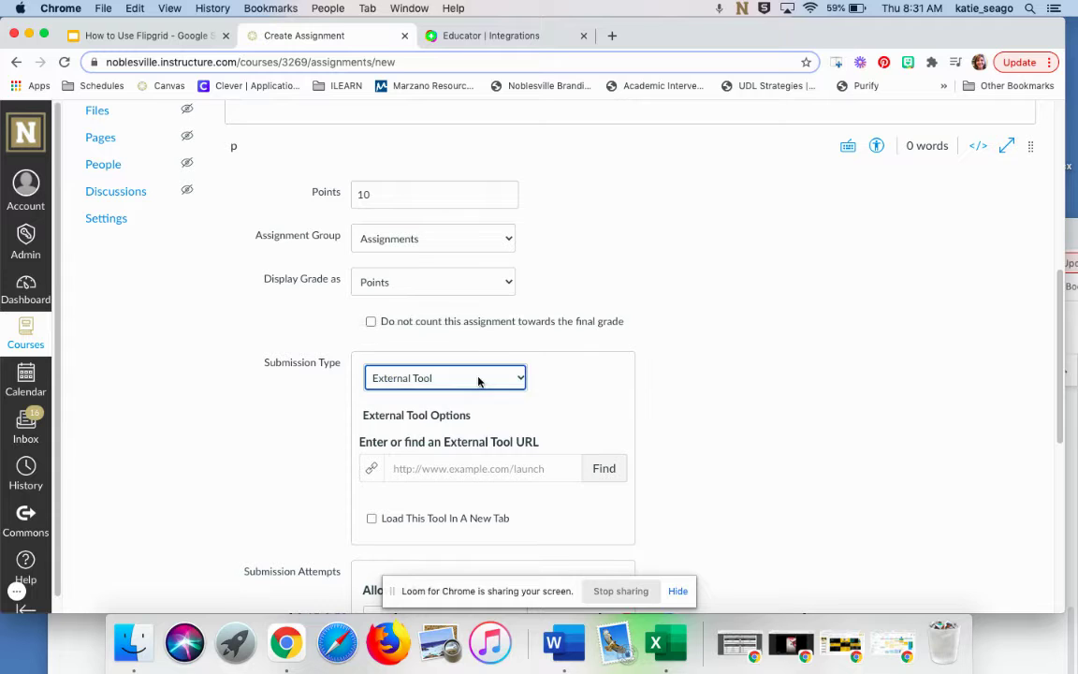
scroll(696, 367, "down", 3)
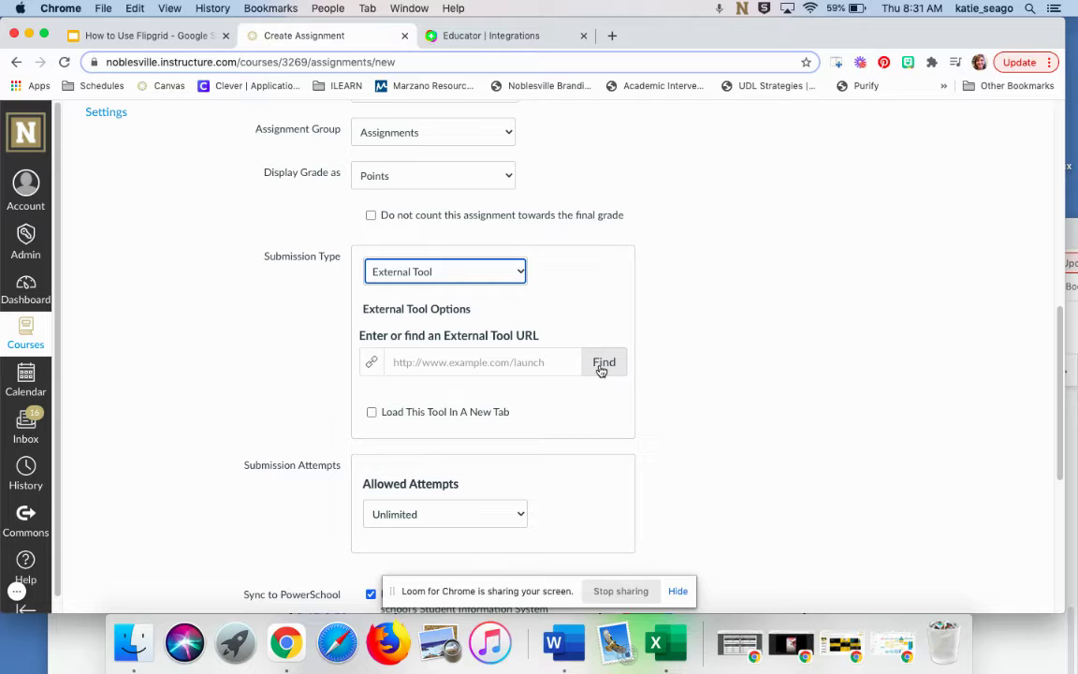
left_click(599, 363)
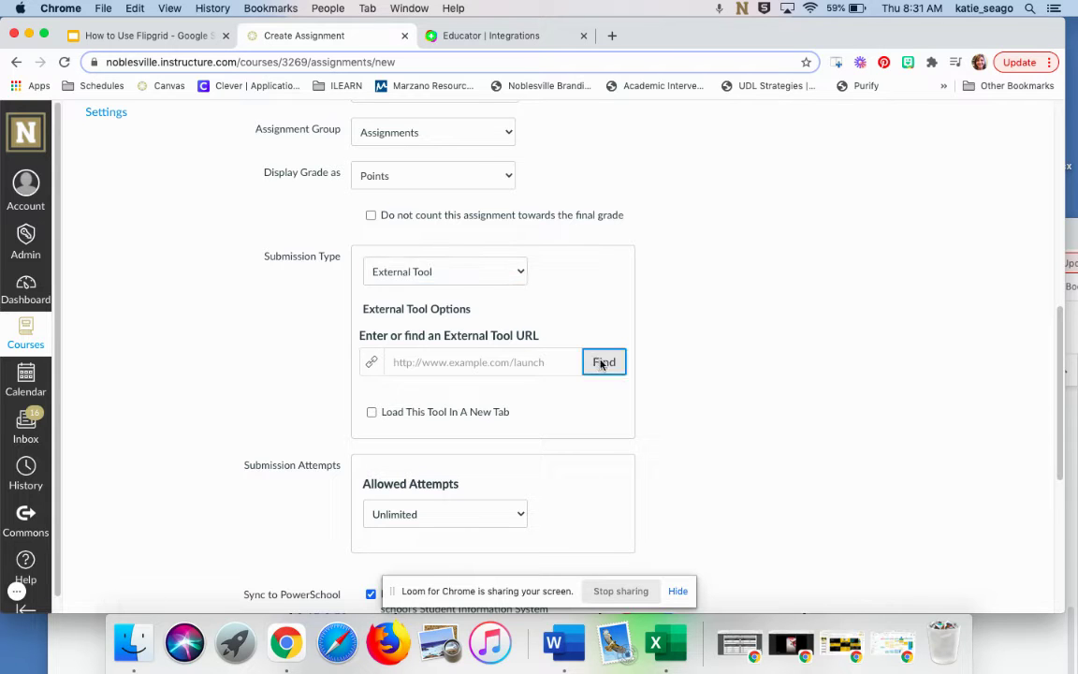
scroll(512, 385, "down", 3)
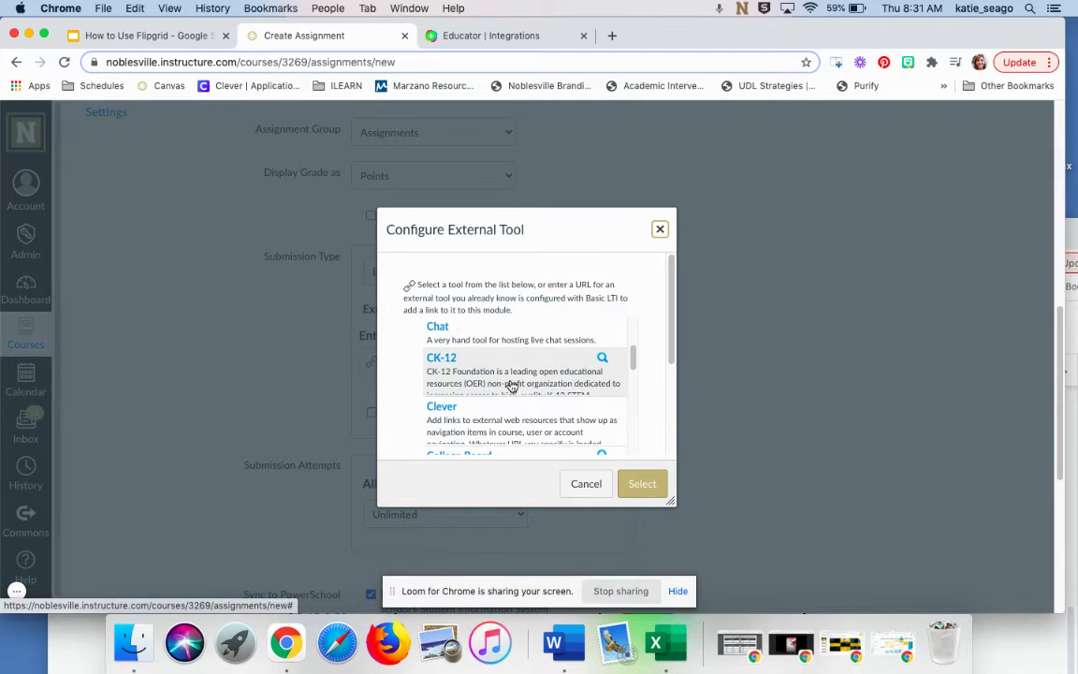
scroll(512, 385, "down", 4)
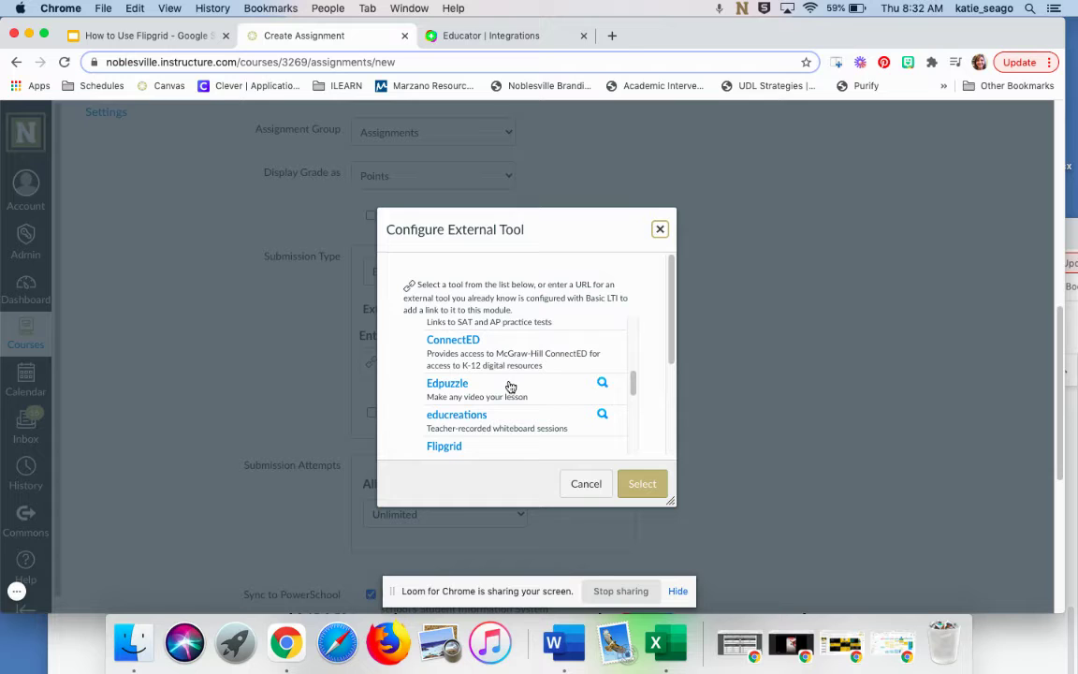
scroll(511, 386, "down", 2)
left_click(453, 388)
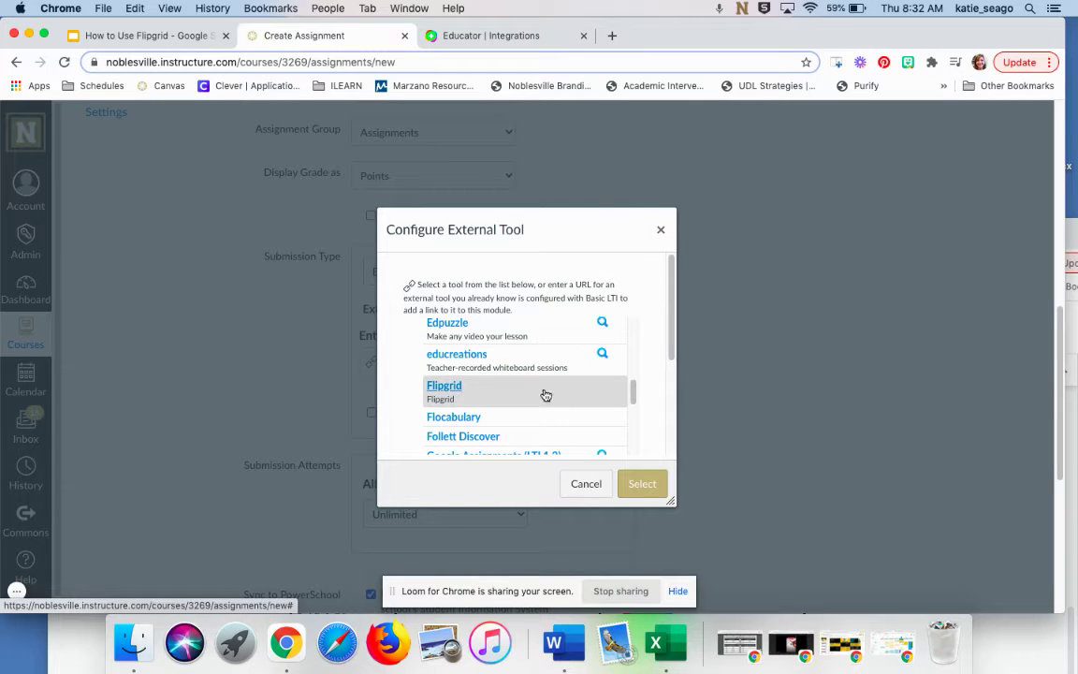
left_click(646, 484)
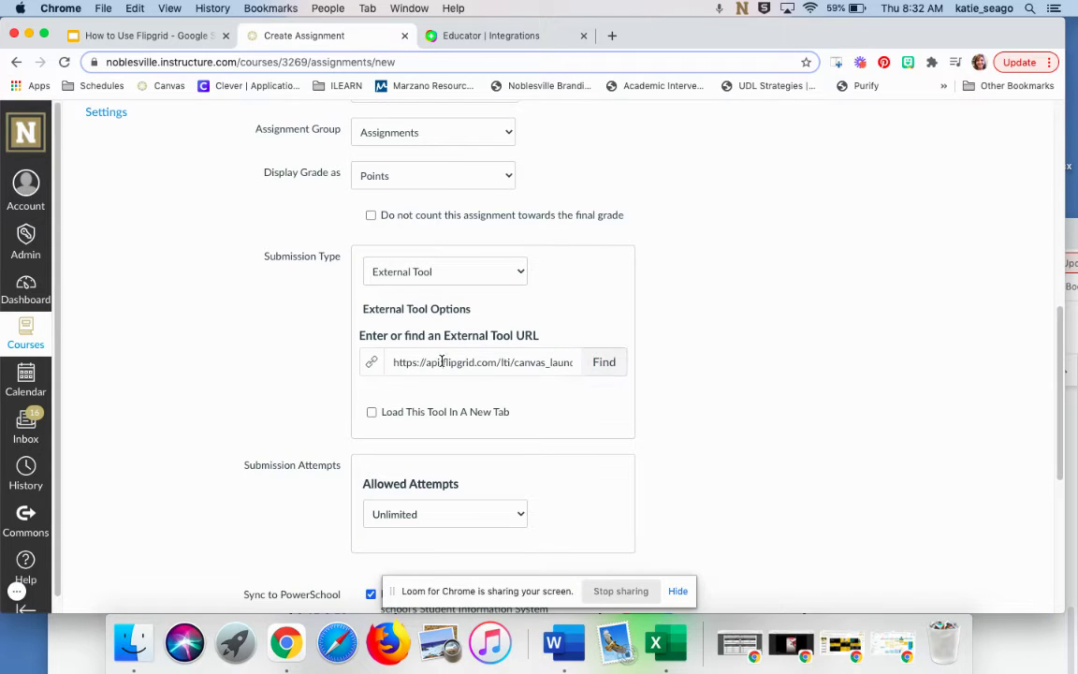
left_click_drag(442, 361, 487, 359)
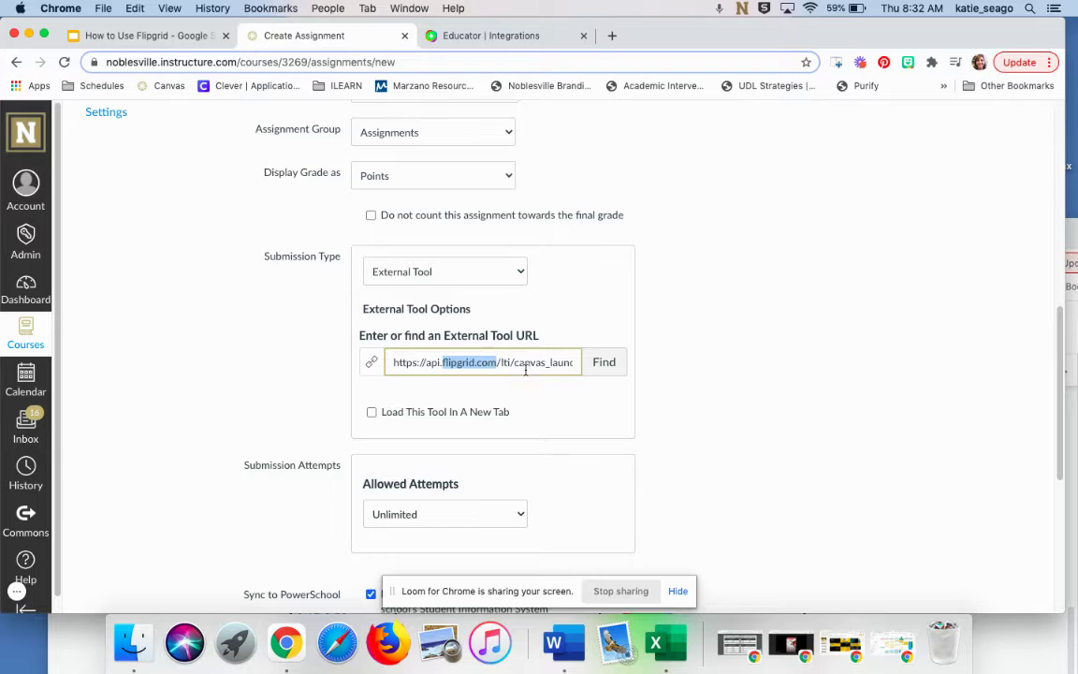
Set the due date to Feb 26 at 11:59pm and save Flipgrid 11.
scroll(570, 407, "down", 5)
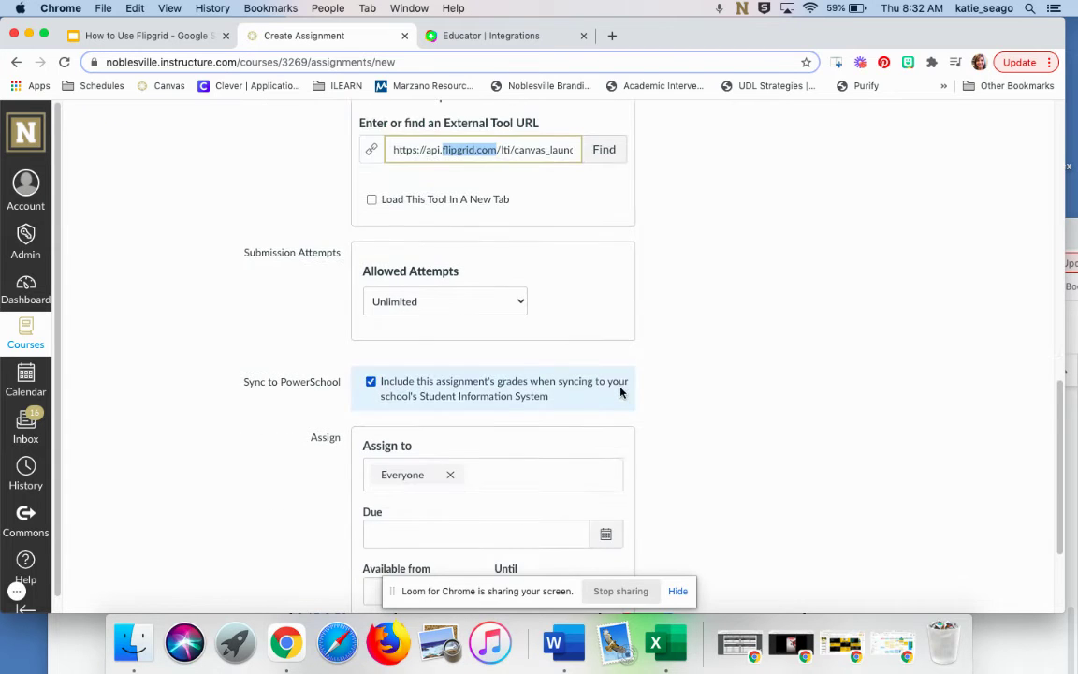
scroll(621, 394, "down", 4)
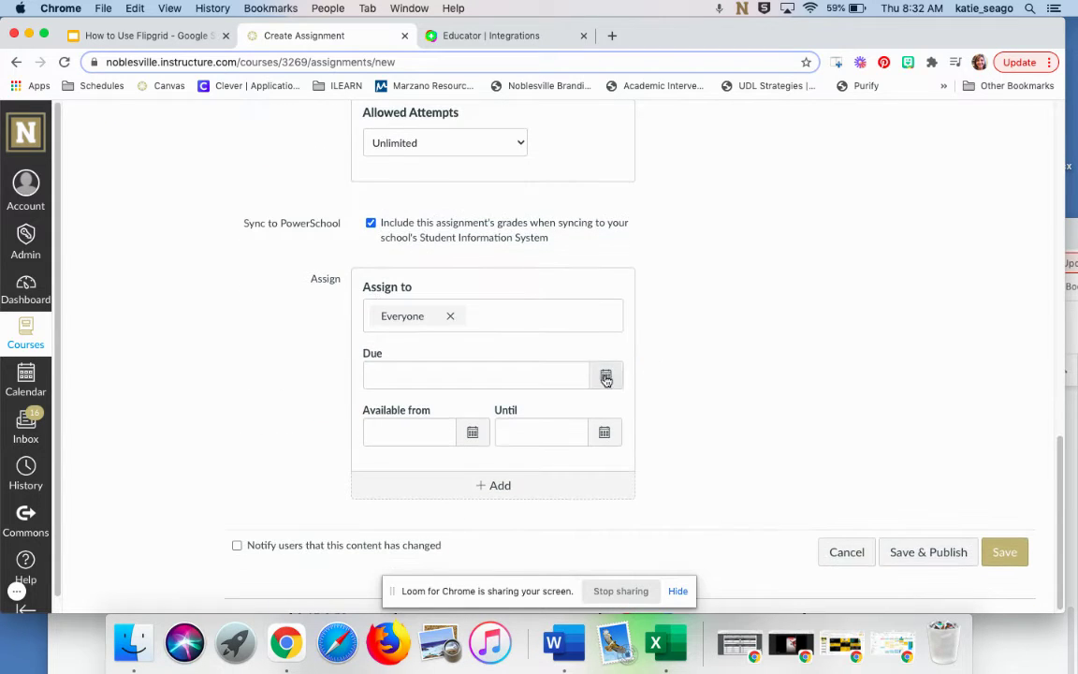
left_click(606, 376)
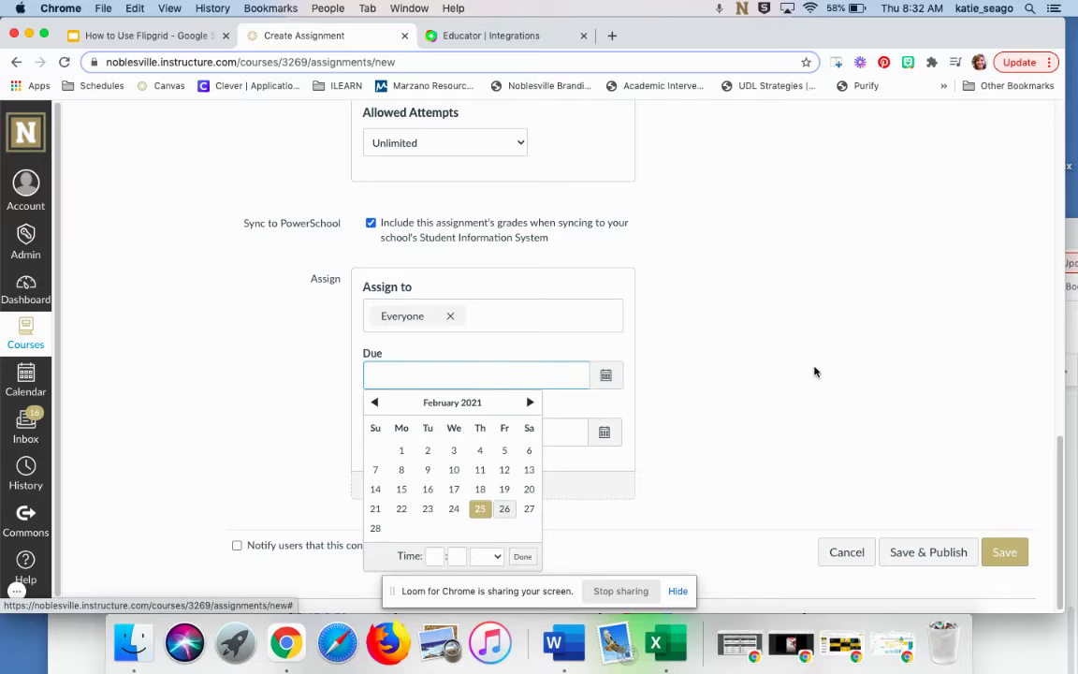
key("ctrl+Right")
left_click(785, 378)
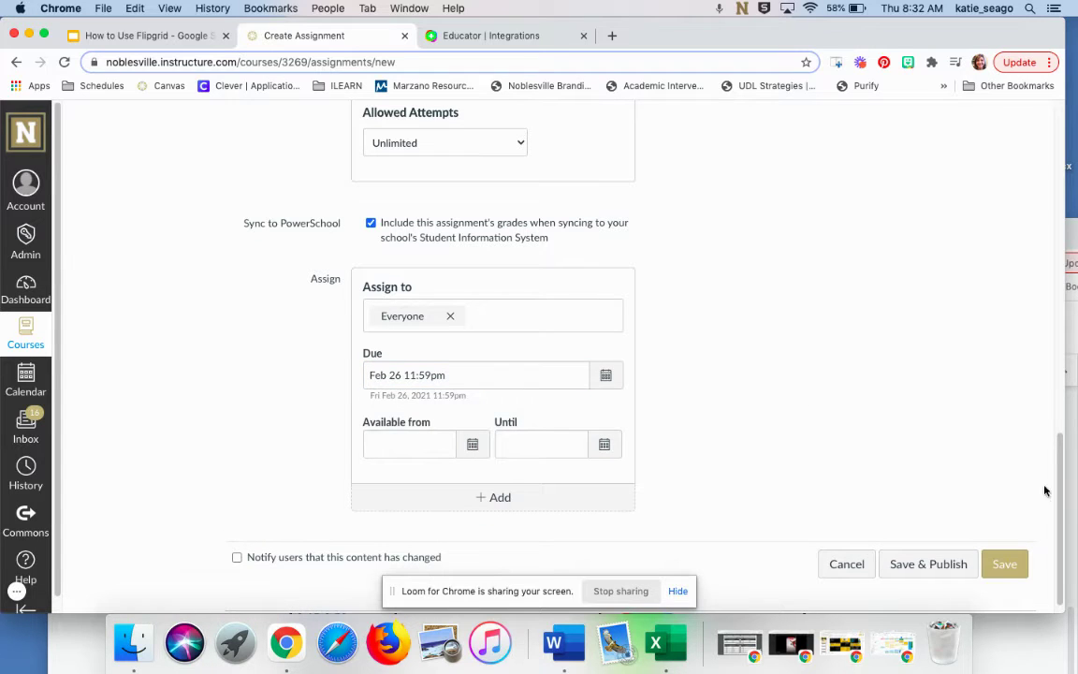
left_click(1005, 565)
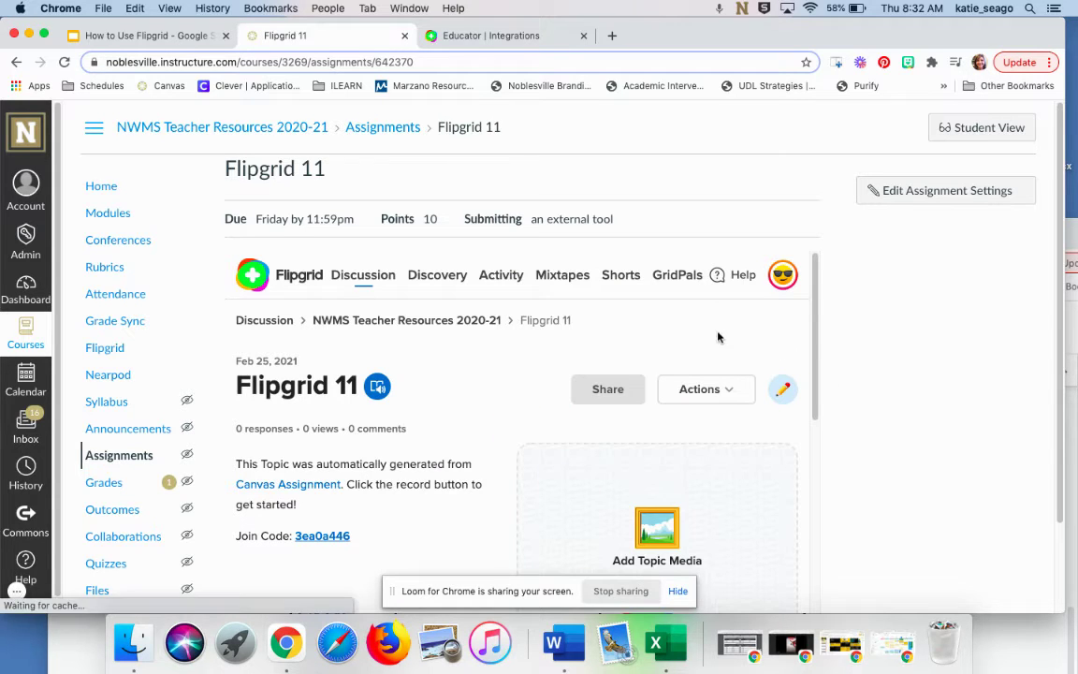
Scroll through the saved Flipgrid 11 assignment's embedded topic, then return to the Flipgrid Integrations page.
scroll(465, 412, "down", 2)
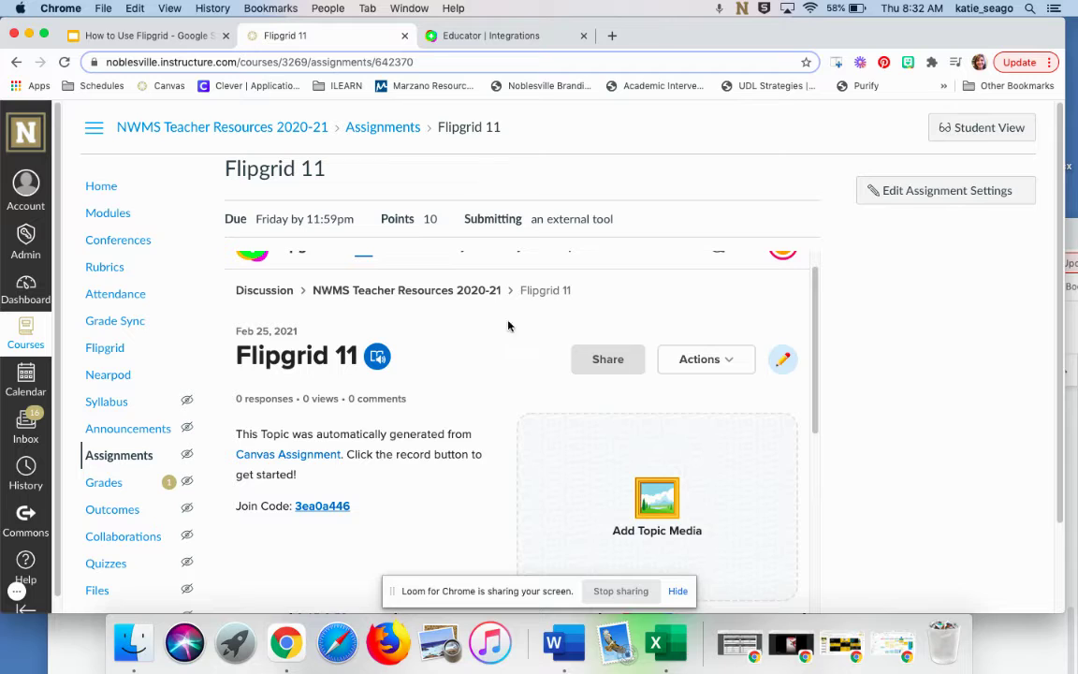
left_click(492, 37)
Edit the Flipgrid 11 topic, replacing its prompt with 'Instructions Hello students!'.
scroll(512, 225, "up", 3)
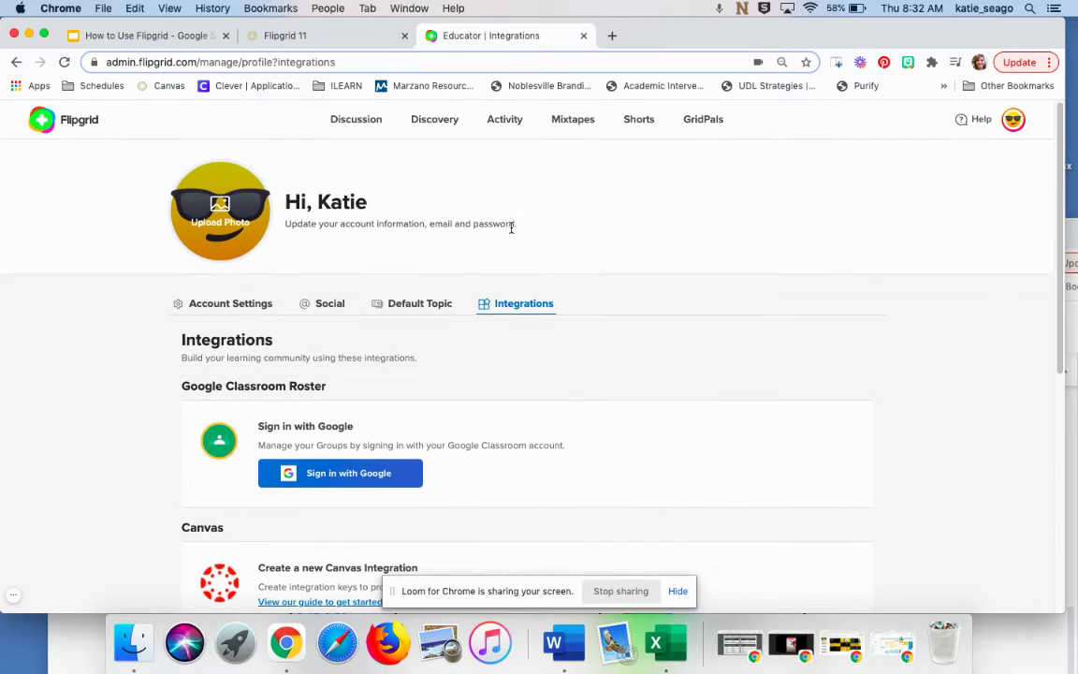
left_click(358, 124)
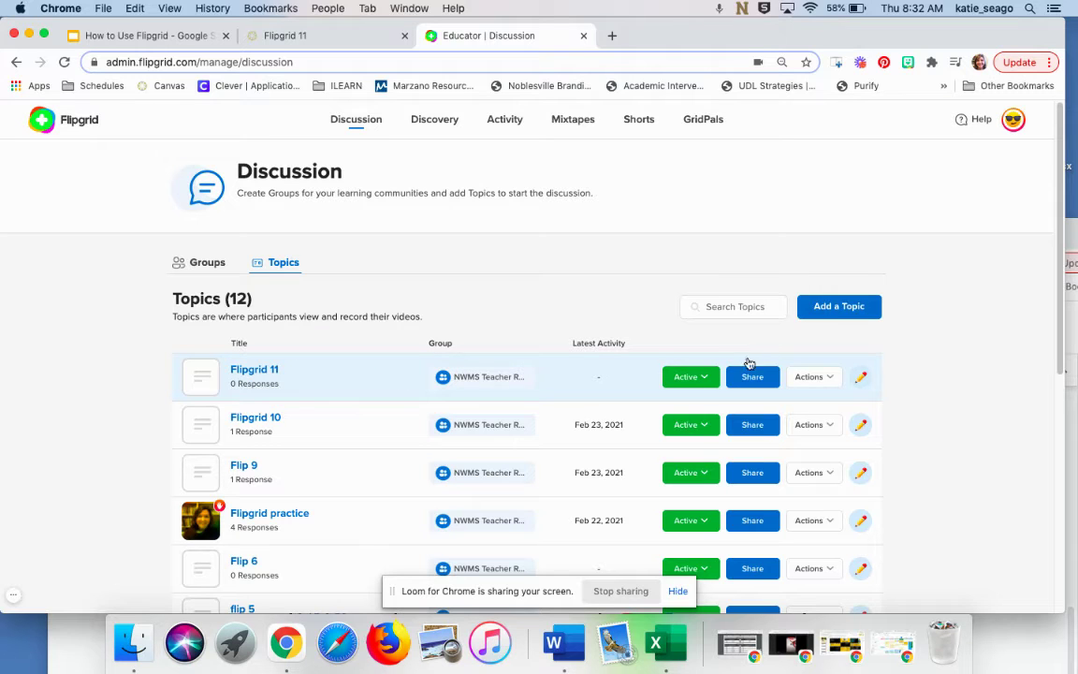
left_click(861, 378)
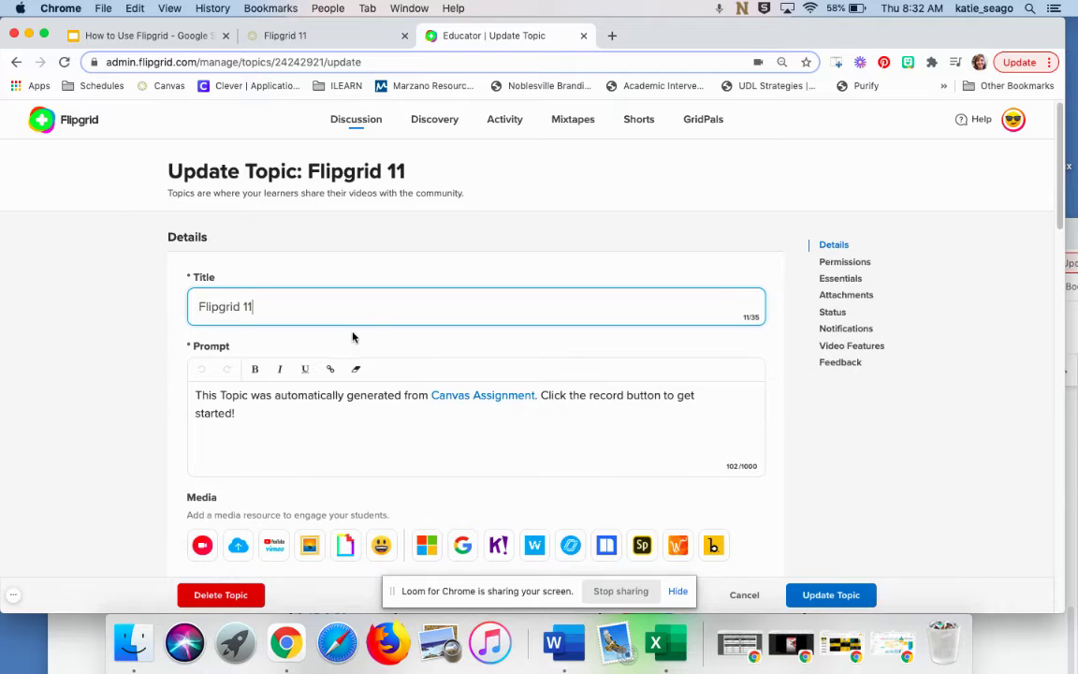
scroll(373, 335, "down", 2)
scroll(370, 323, "down", 4)
left_click(242, 334)
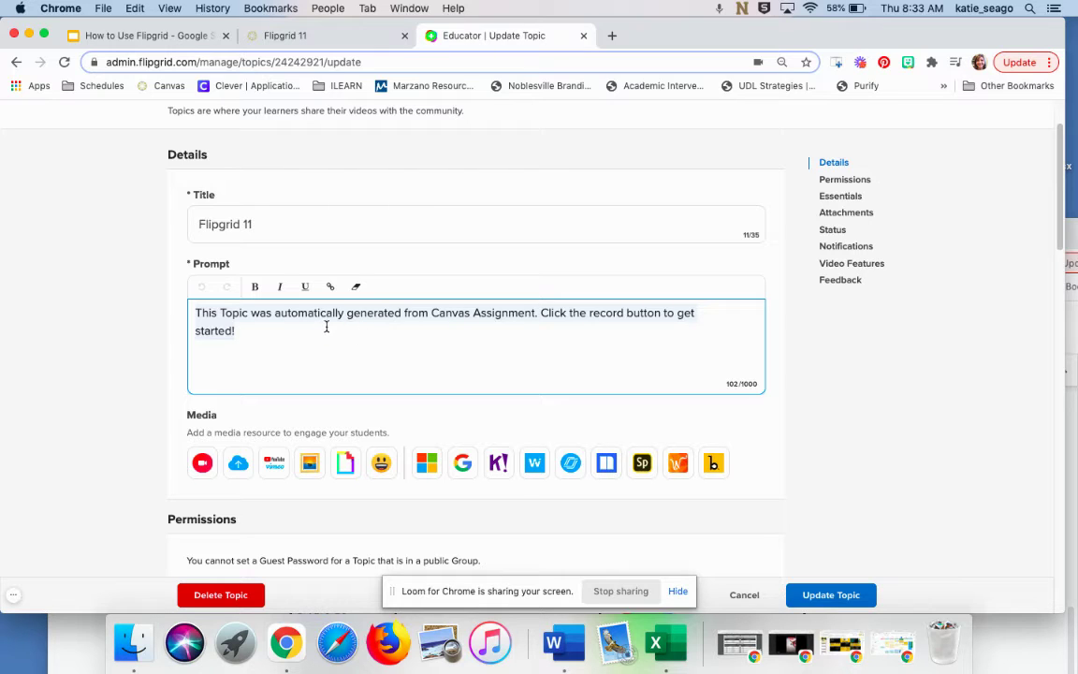
type("Instructions Hel")
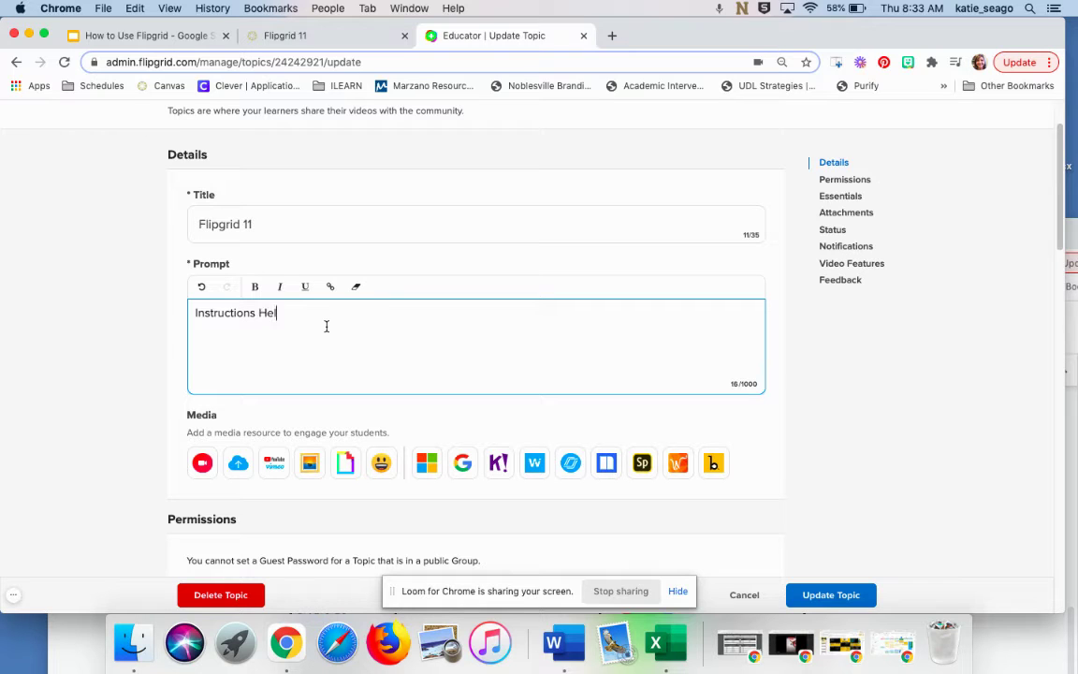
type("lo students!  :leakgdj")
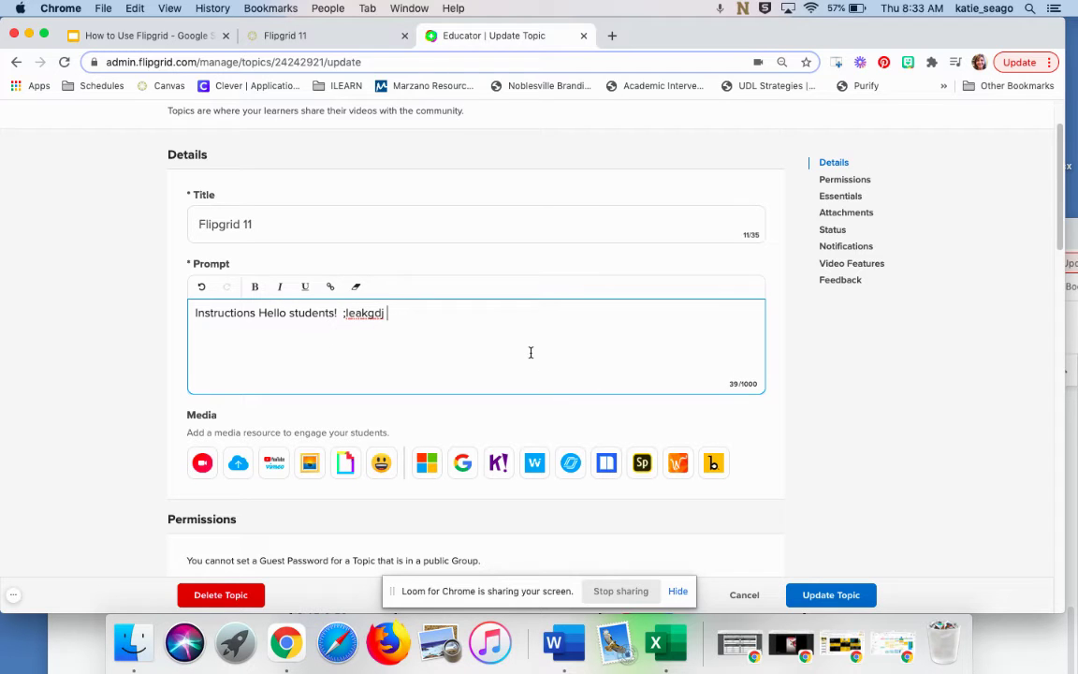
scroll(530, 352, "down", 2)
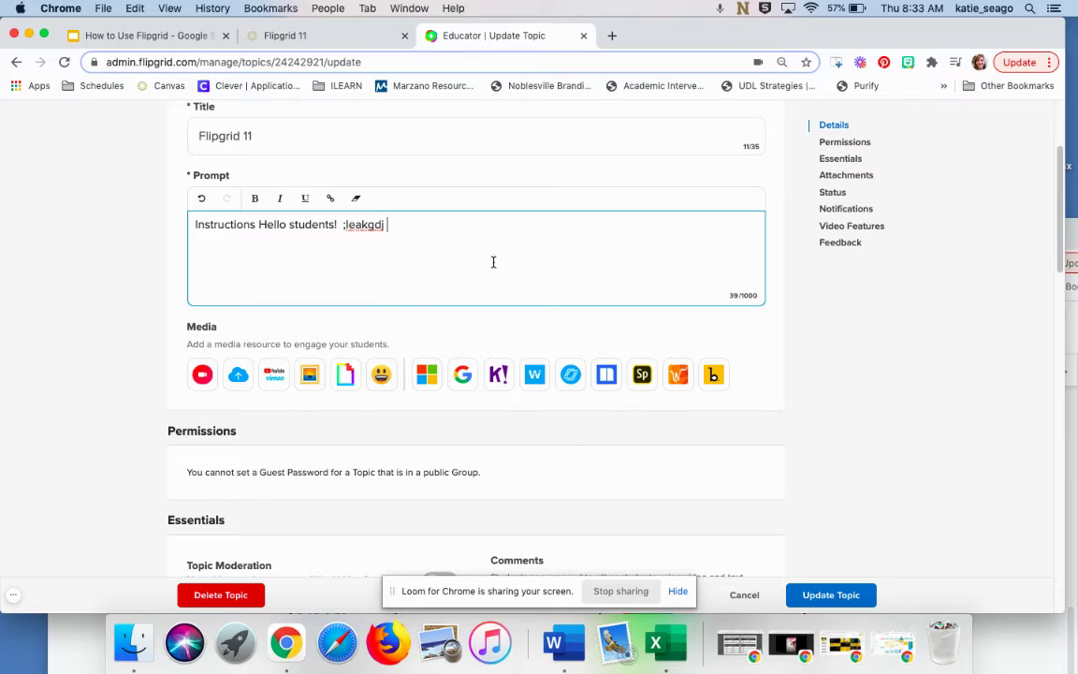
scroll(549, 312, "down", 2)
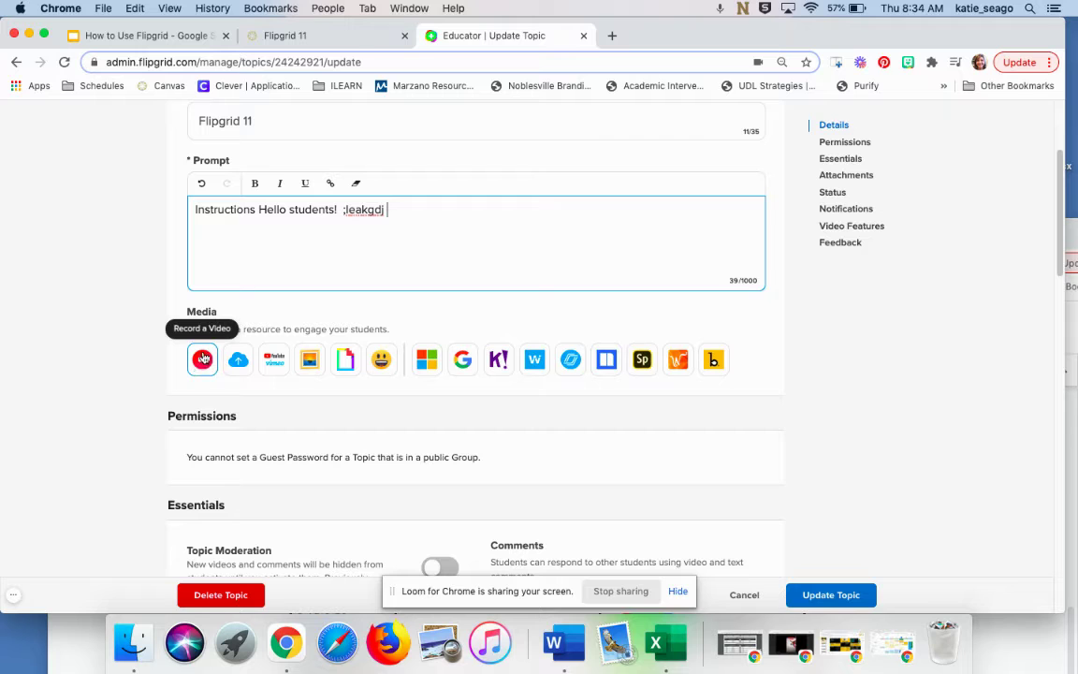
Start a topic video in Mic only mode and bring up the Effects choices.
left_click(200, 366)
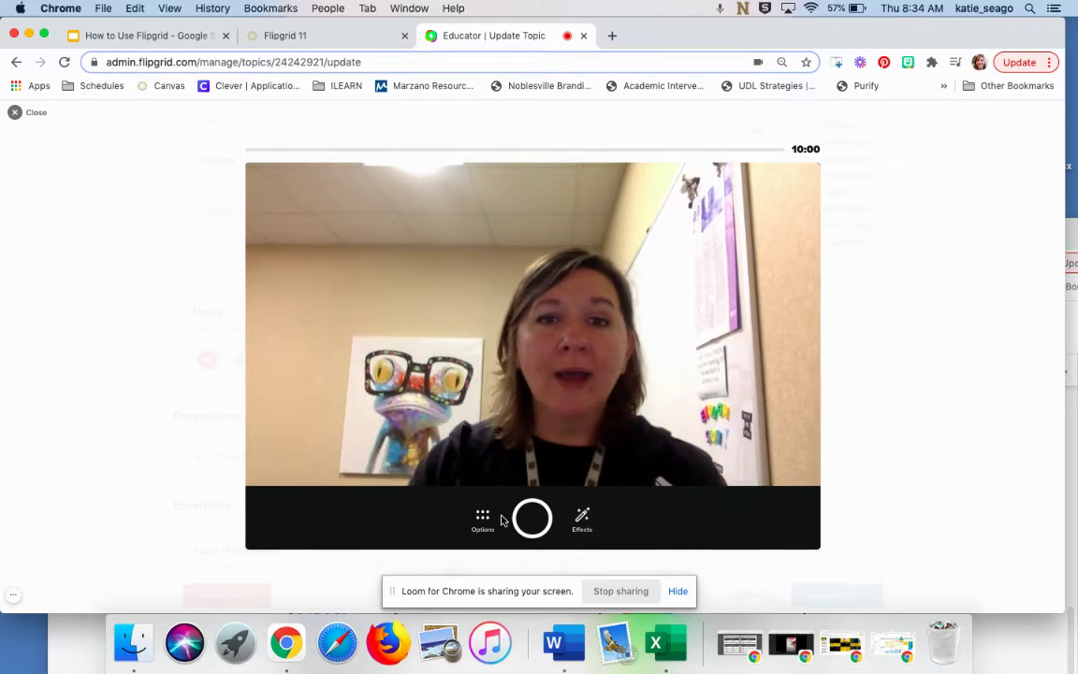
left_click(483, 520)
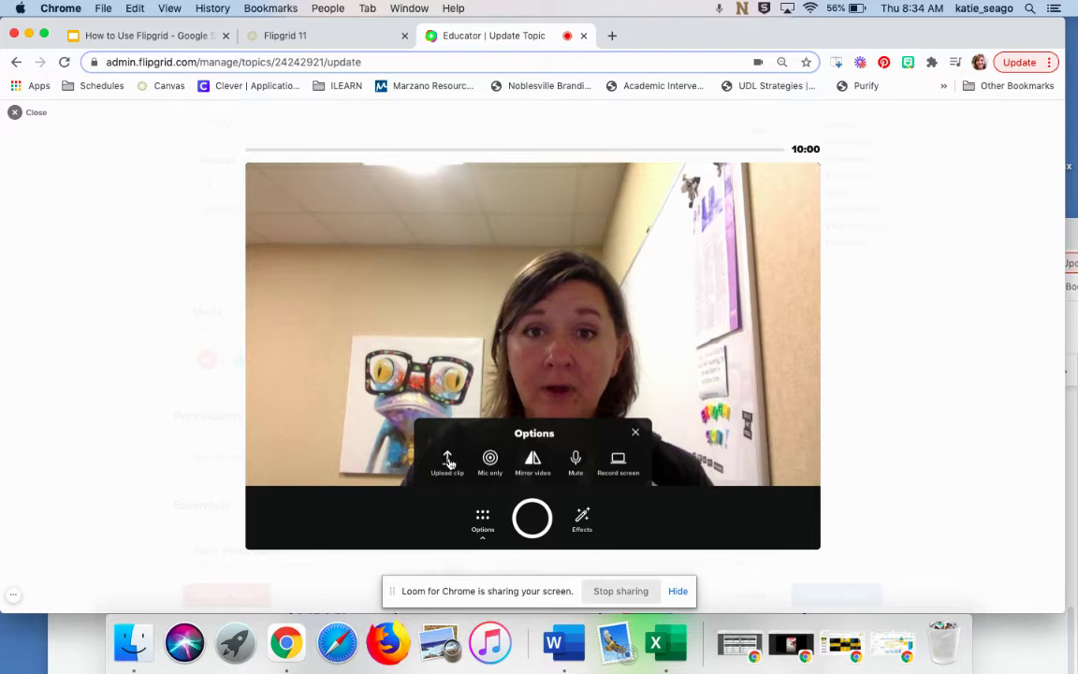
left_click(490, 459)
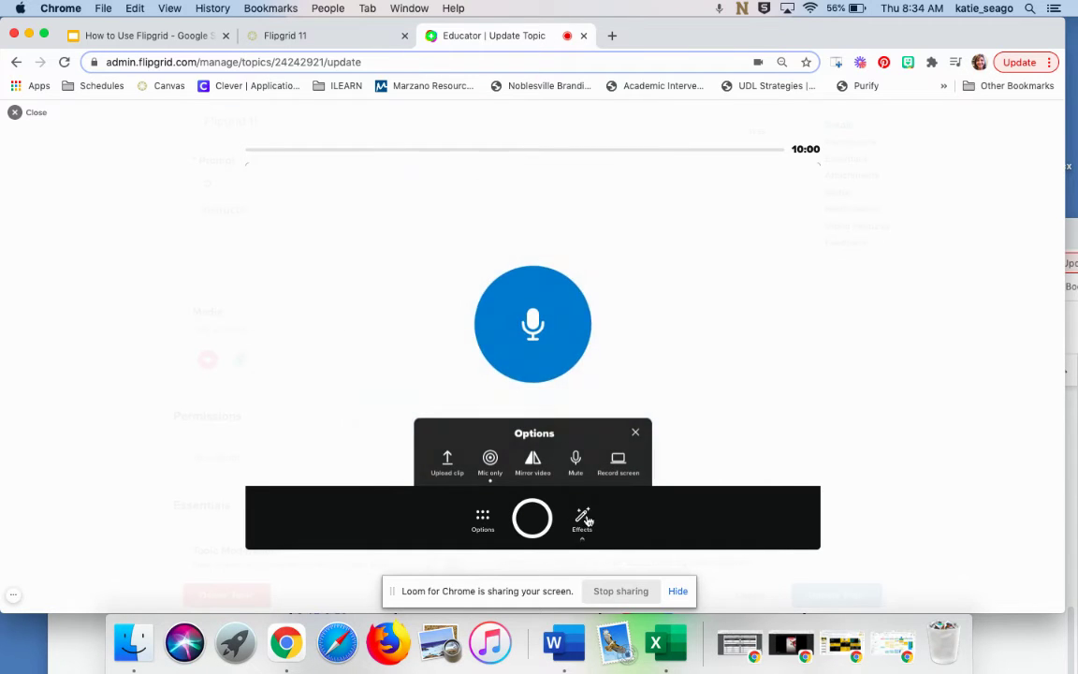
left_click(584, 519)
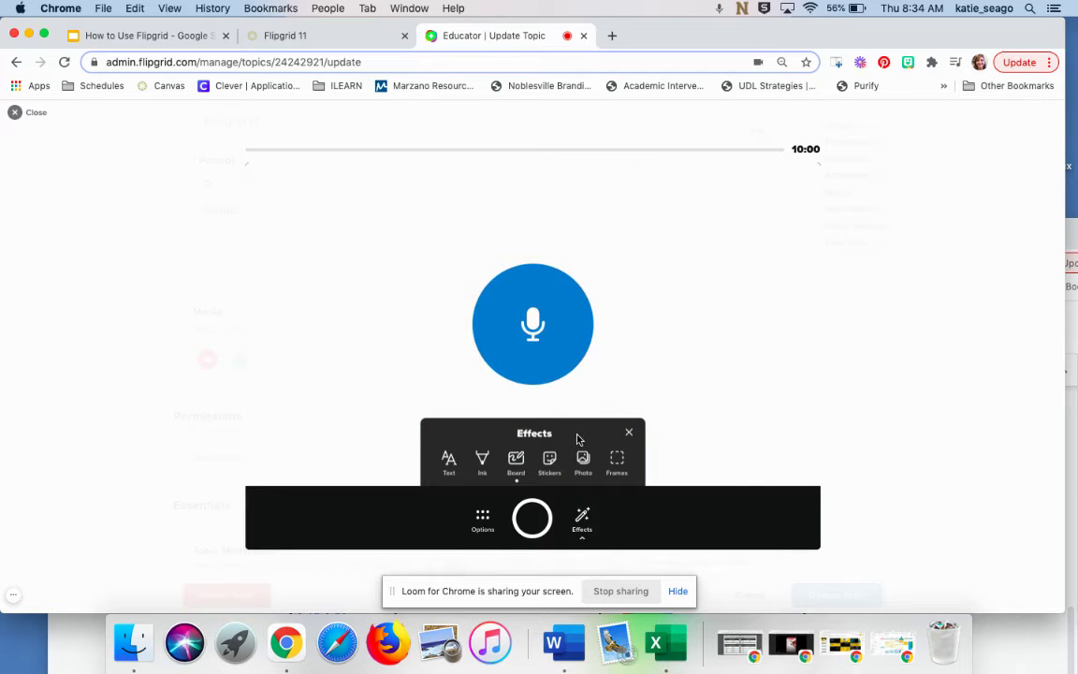
Place the sunglasses sticker over the microphone in the recording preview.
key("Escape")
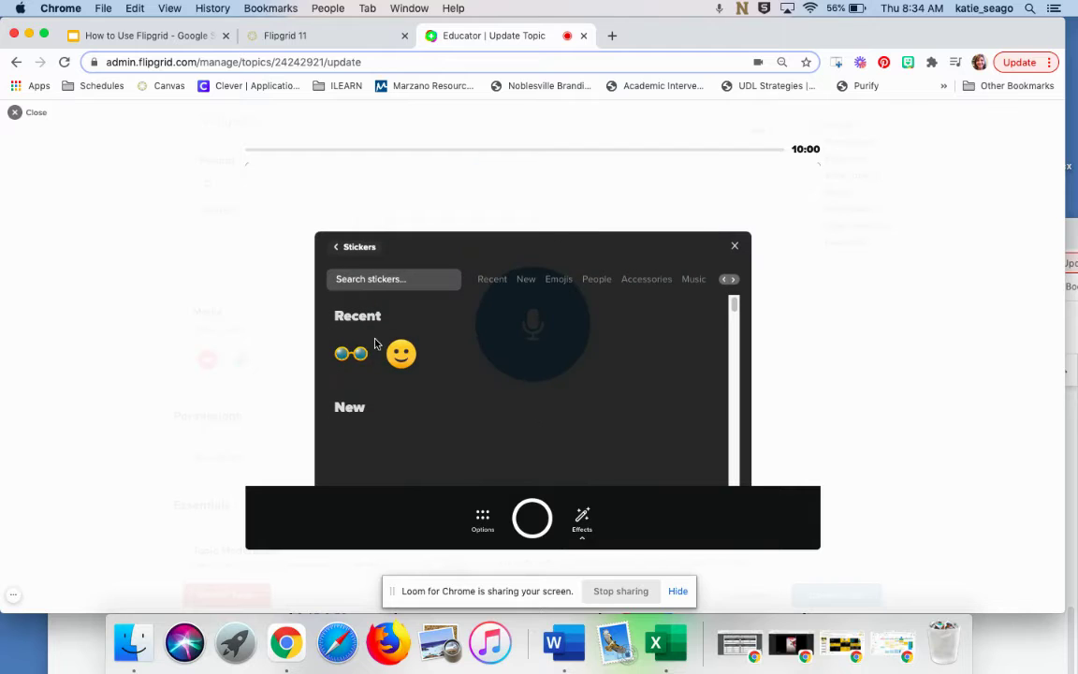
left_click(370, 353)
key("Escape")
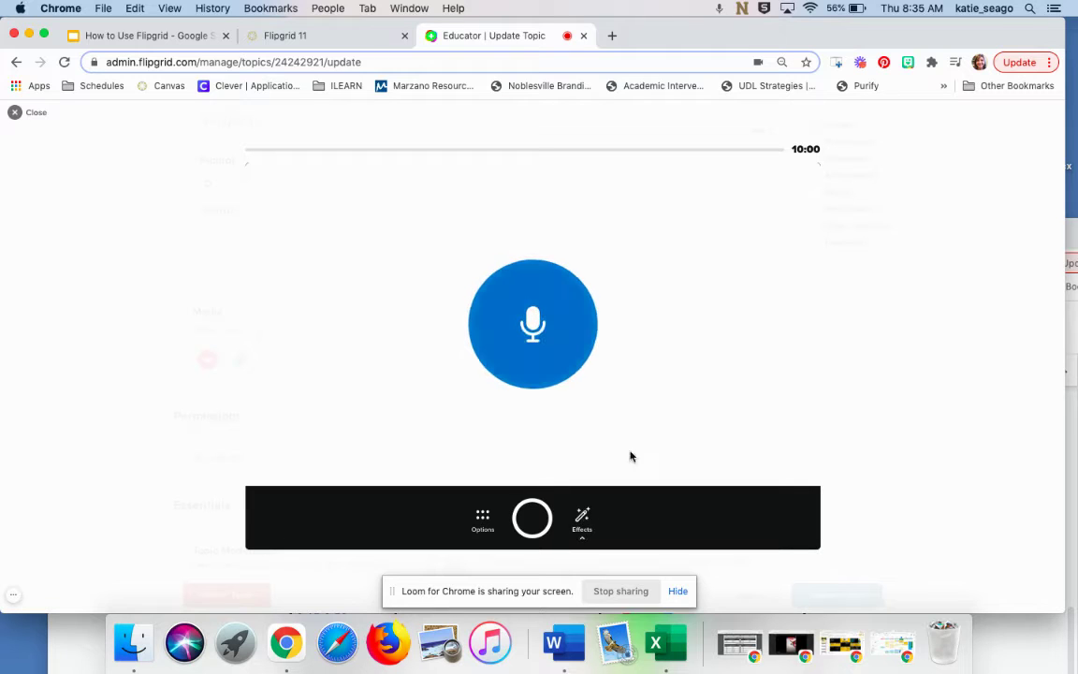
Surround the recording with the gold confetti frame from Effects > Frames.
left_click(582, 520)
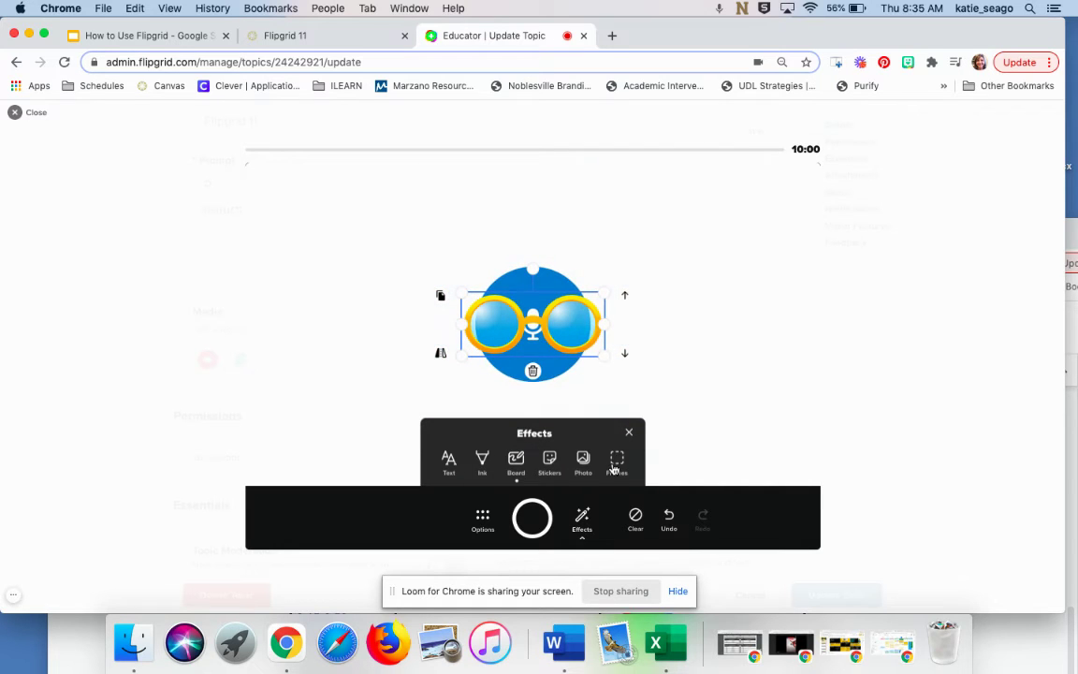
left_click(617, 458)
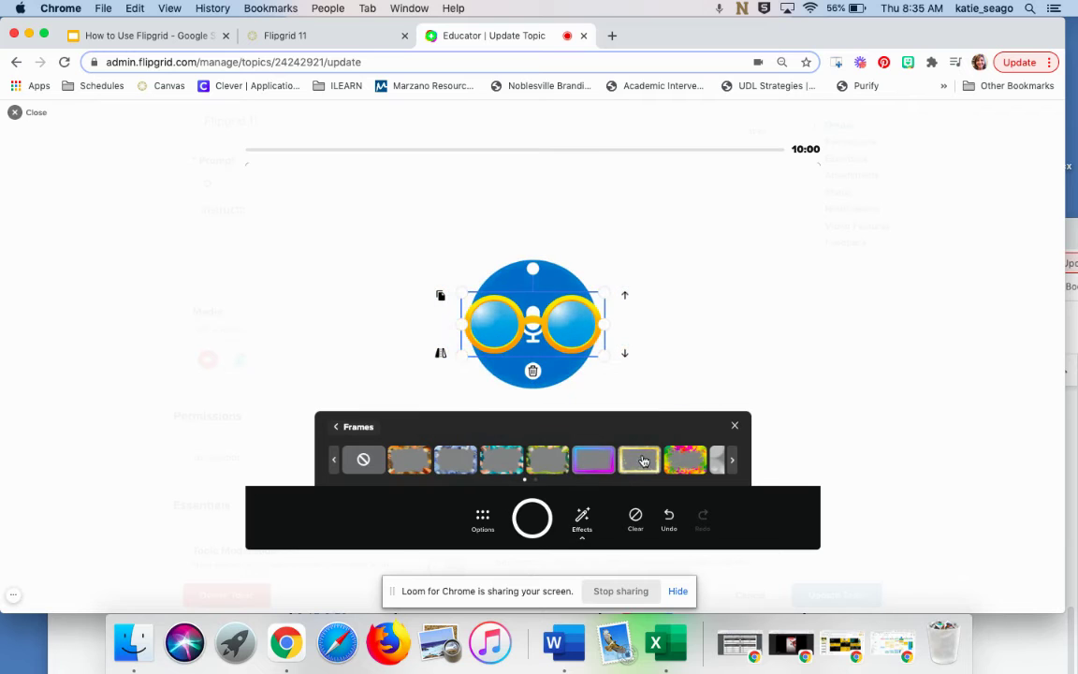
left_click(632, 459)
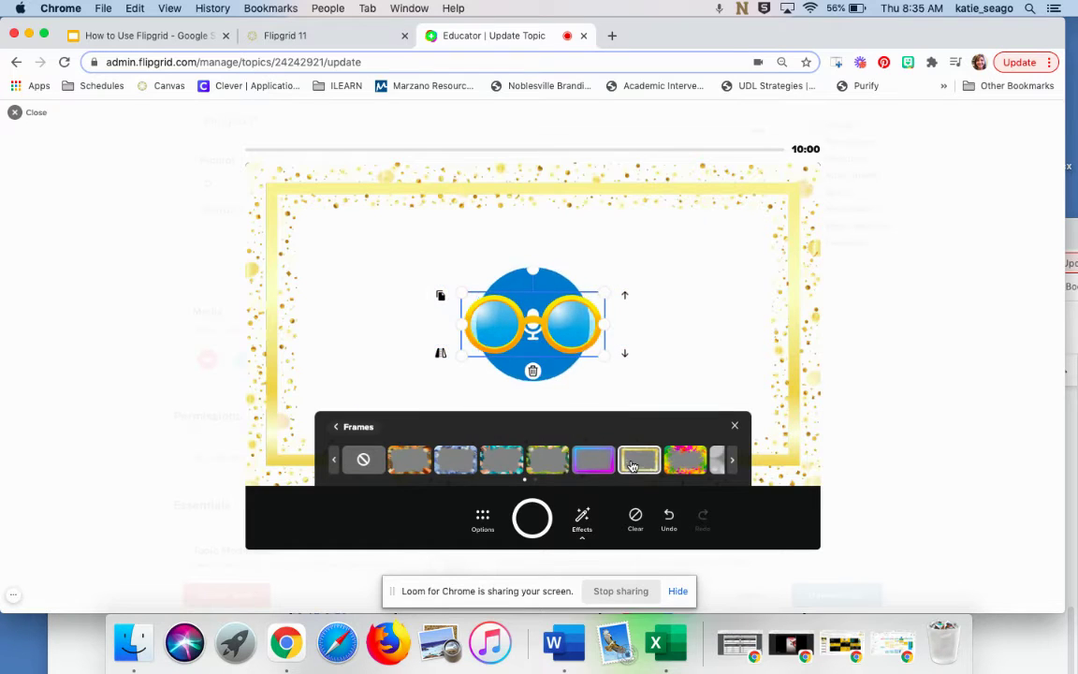
Record an 11-second mic-only clip and pause it on the review screen.
left_click(538, 519)
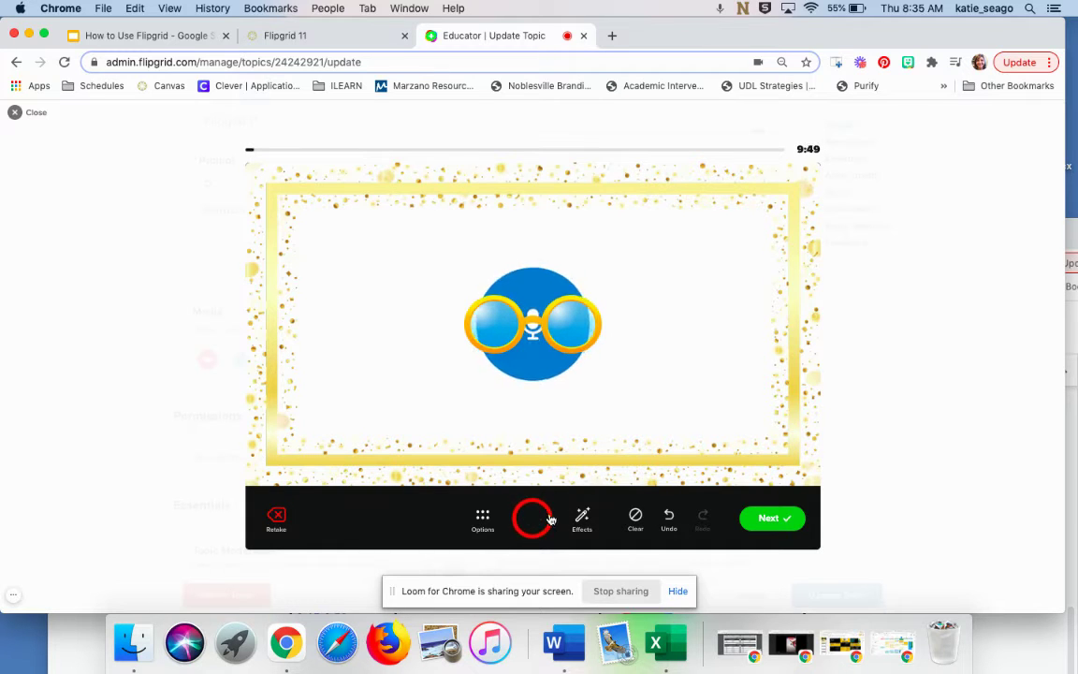
left_click(532, 520)
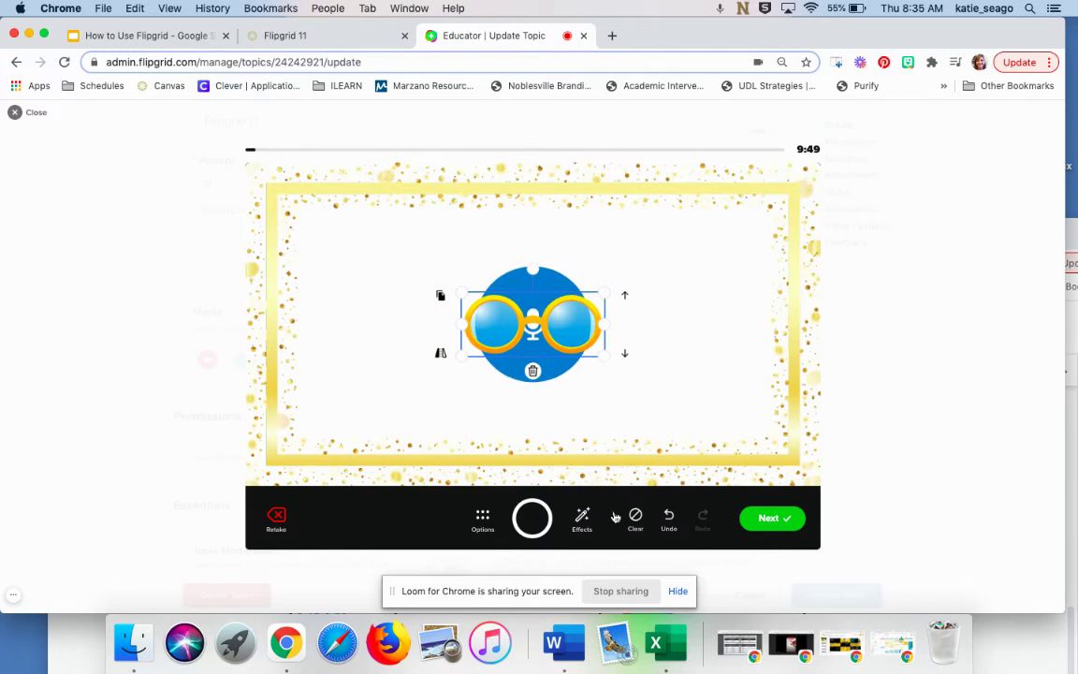
left_click(776, 521)
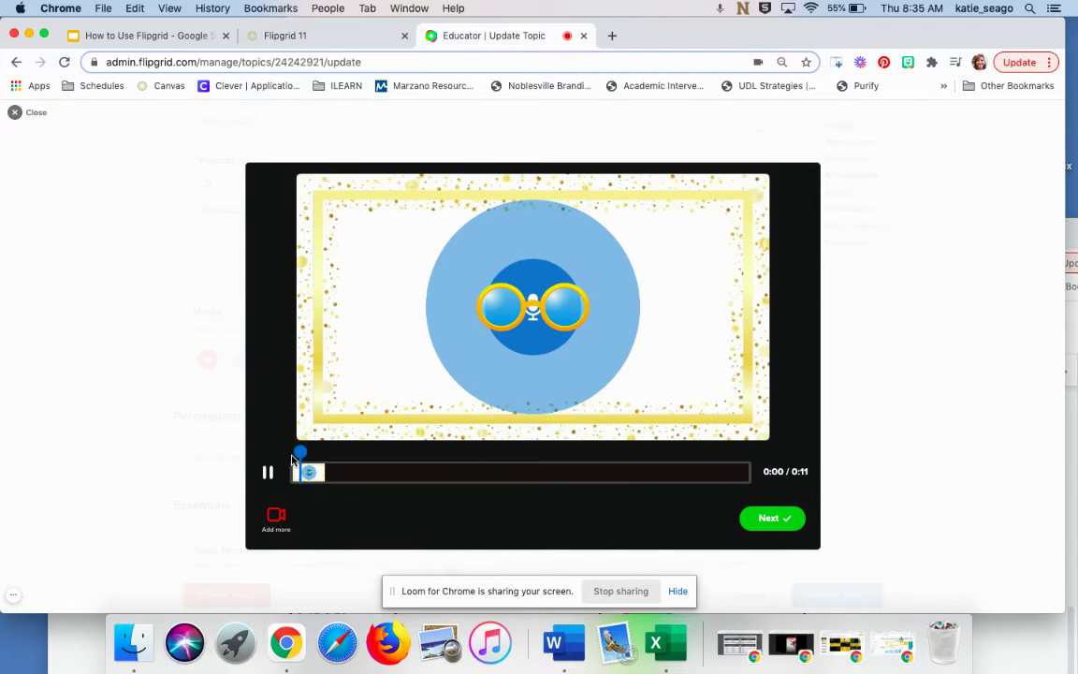
left_click(271, 472)
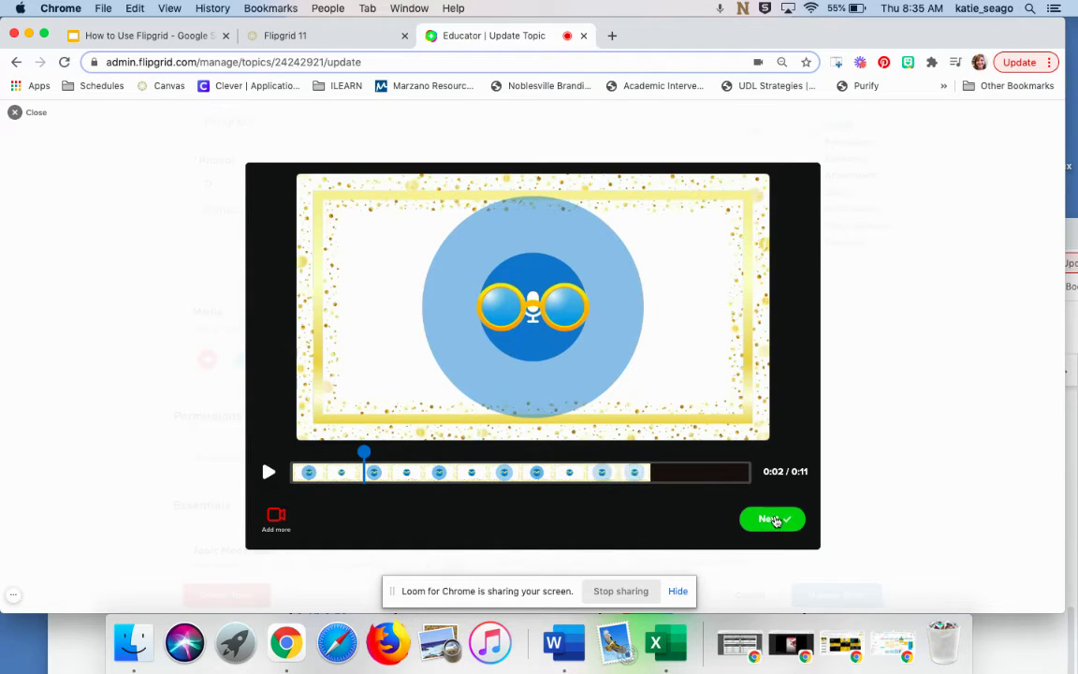
Confirm the cover photo without a nametag and upload the topic video.
left_click(775, 522)
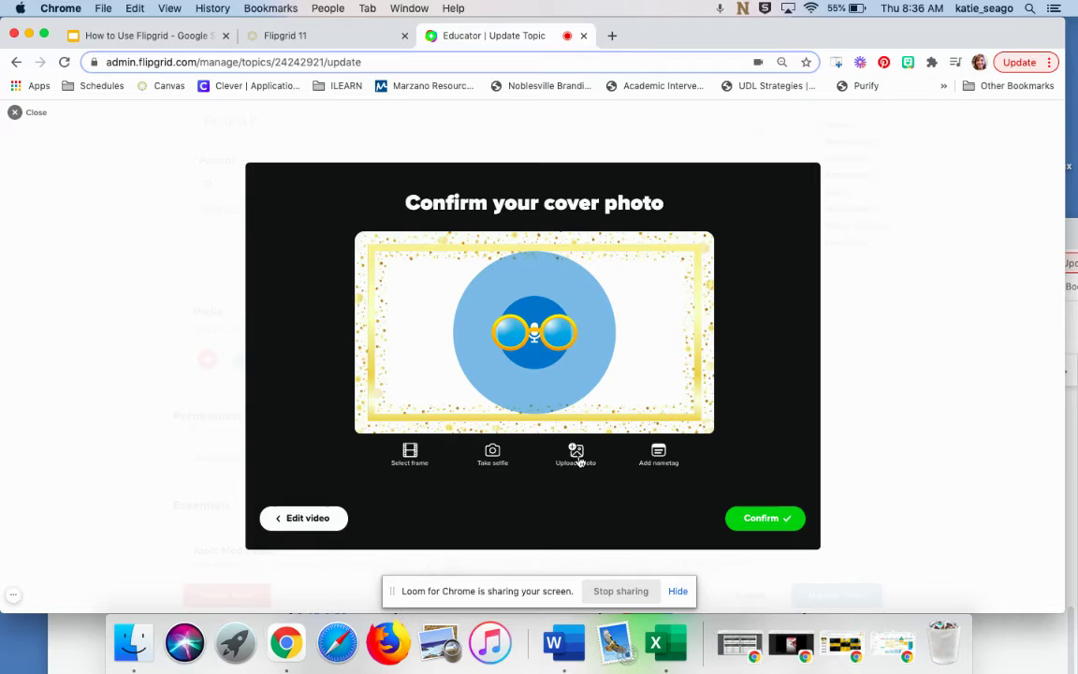
left_click(659, 454)
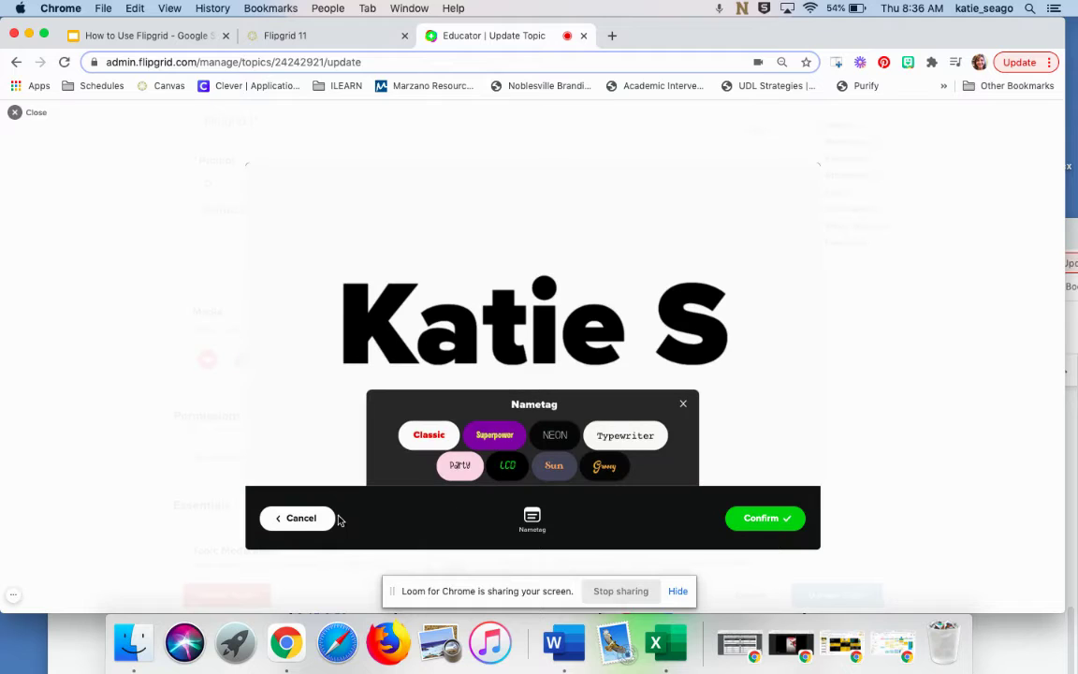
left_click(534, 517)
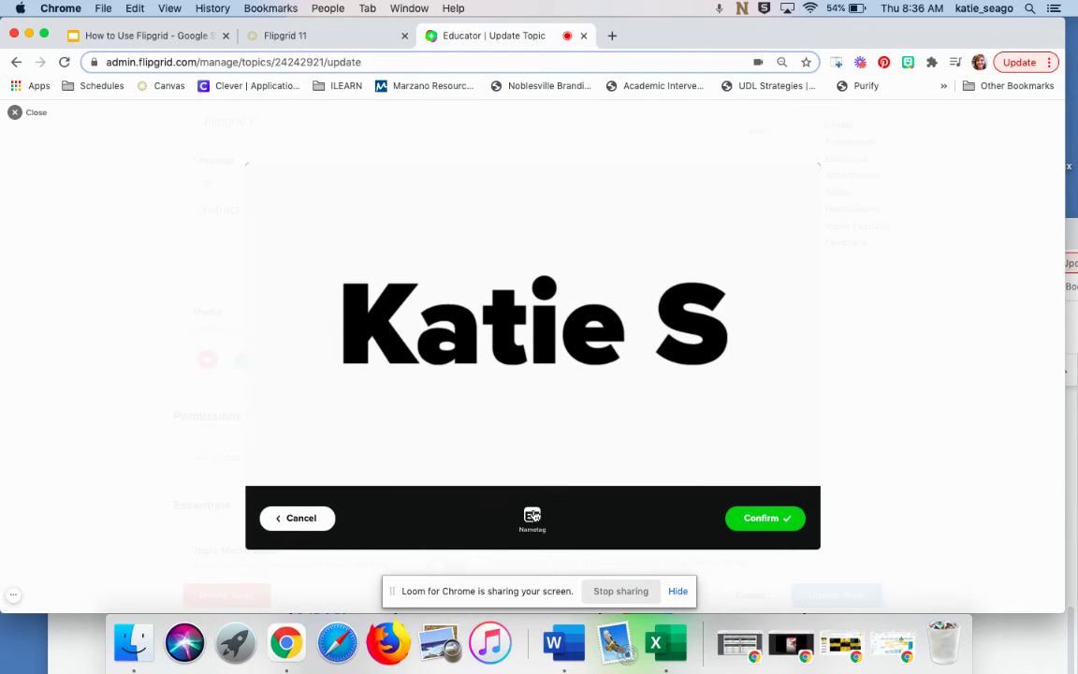
left_click(309, 519)
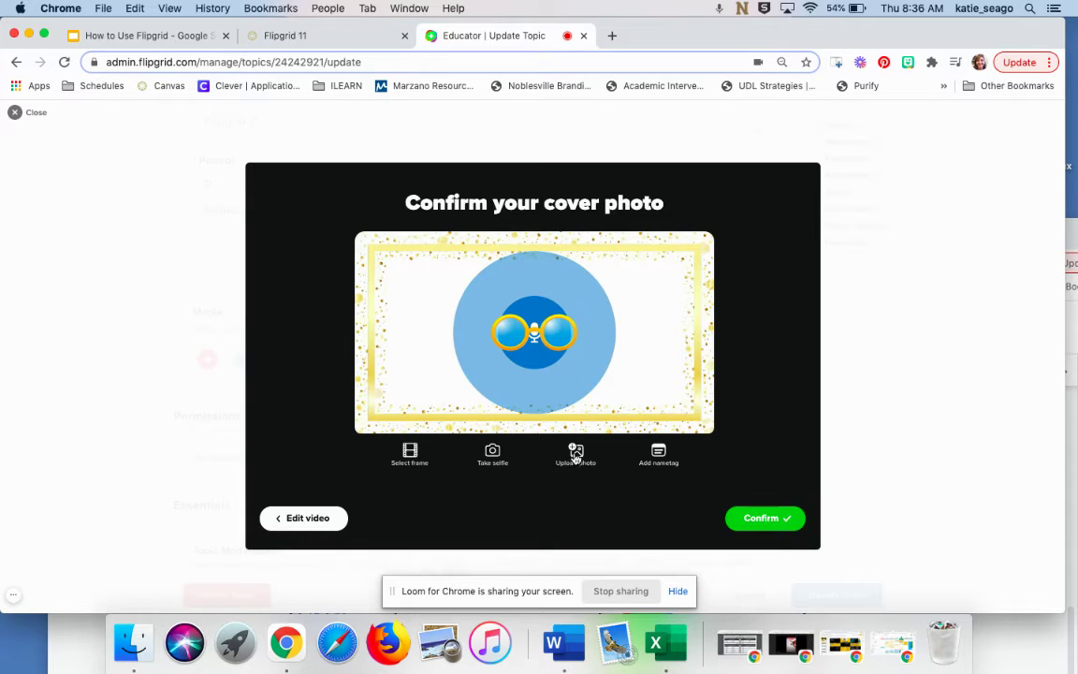
left_click(760, 517)
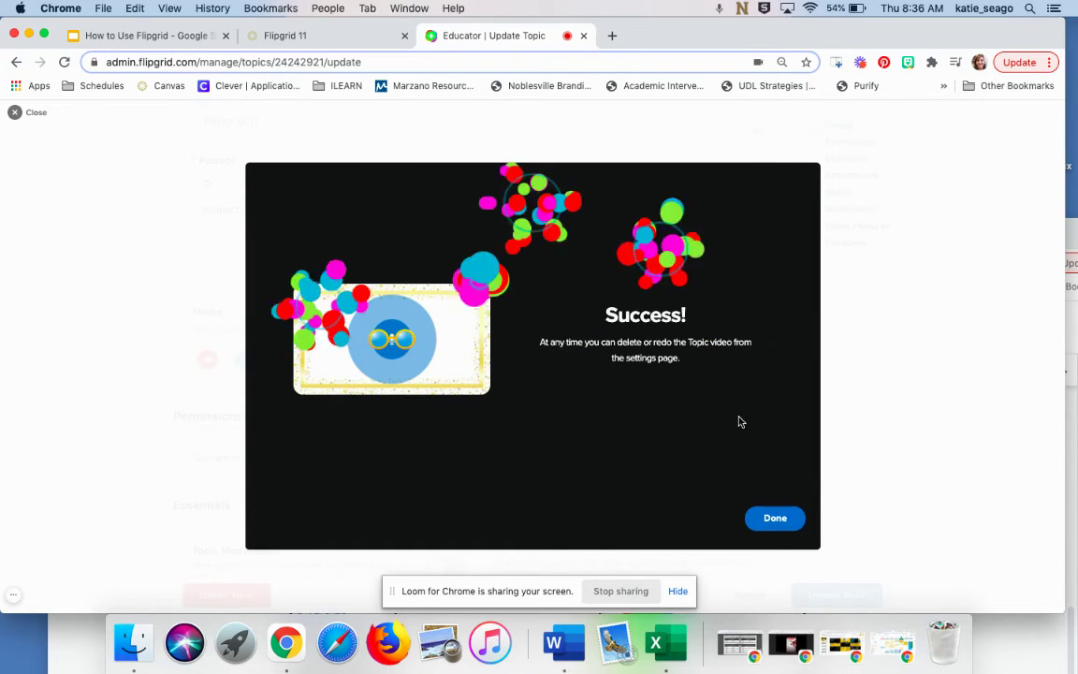
left_click(766, 518)
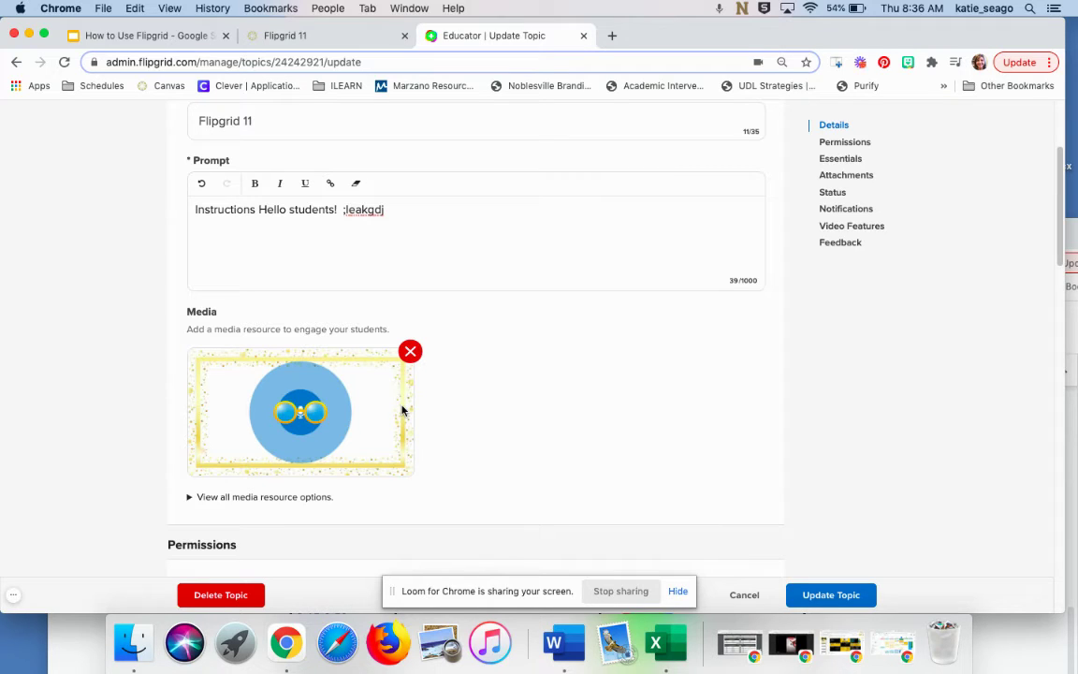
scroll(472, 432, "down", 5)
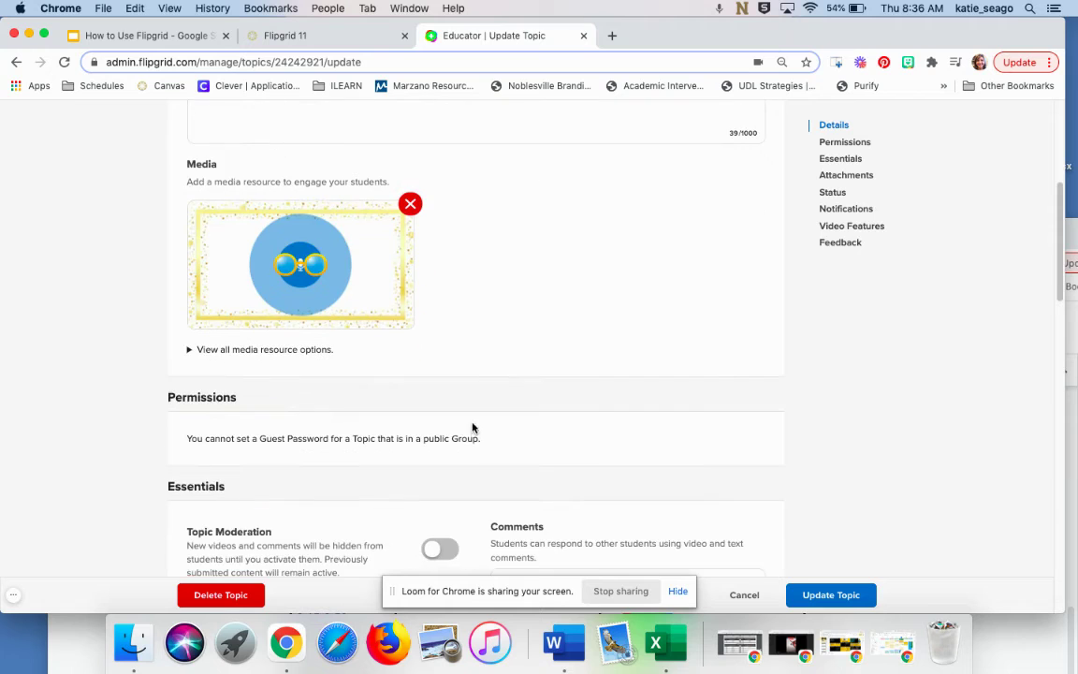
scroll(471, 433, "down", 2)
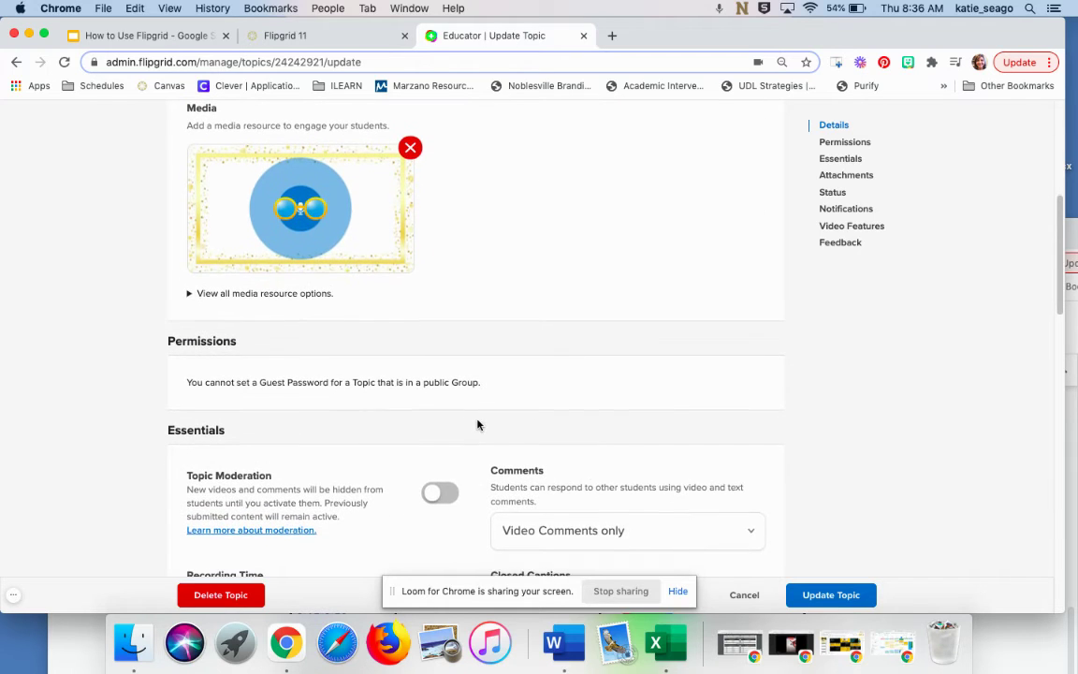
scroll(475, 427, "down", 3)
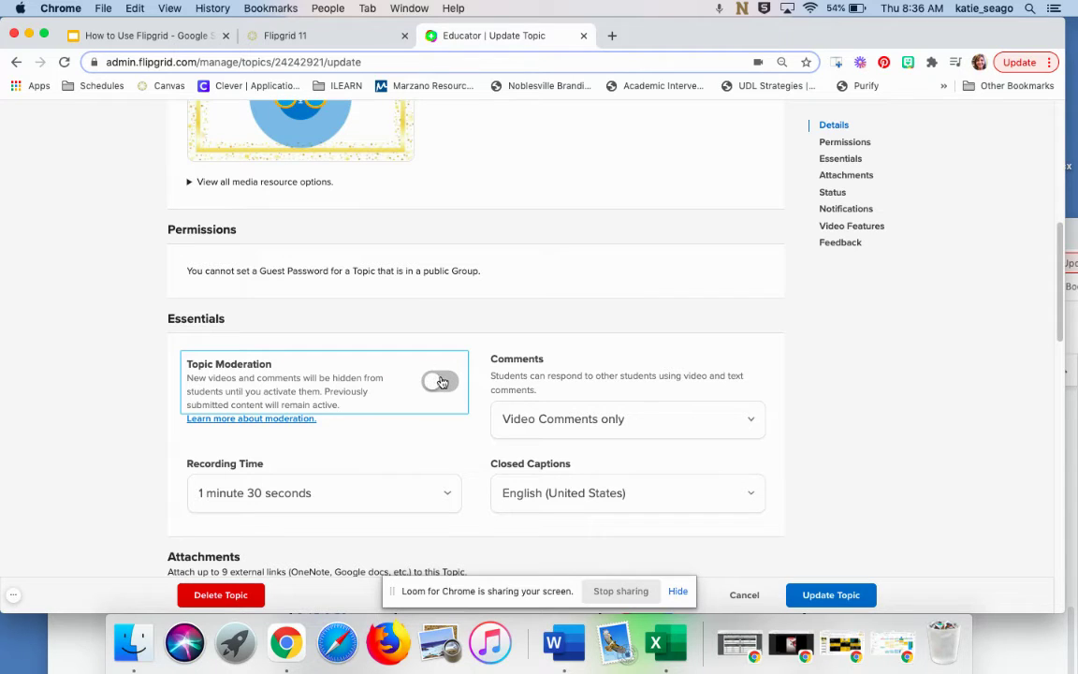
scroll(441, 398, "down", 3)
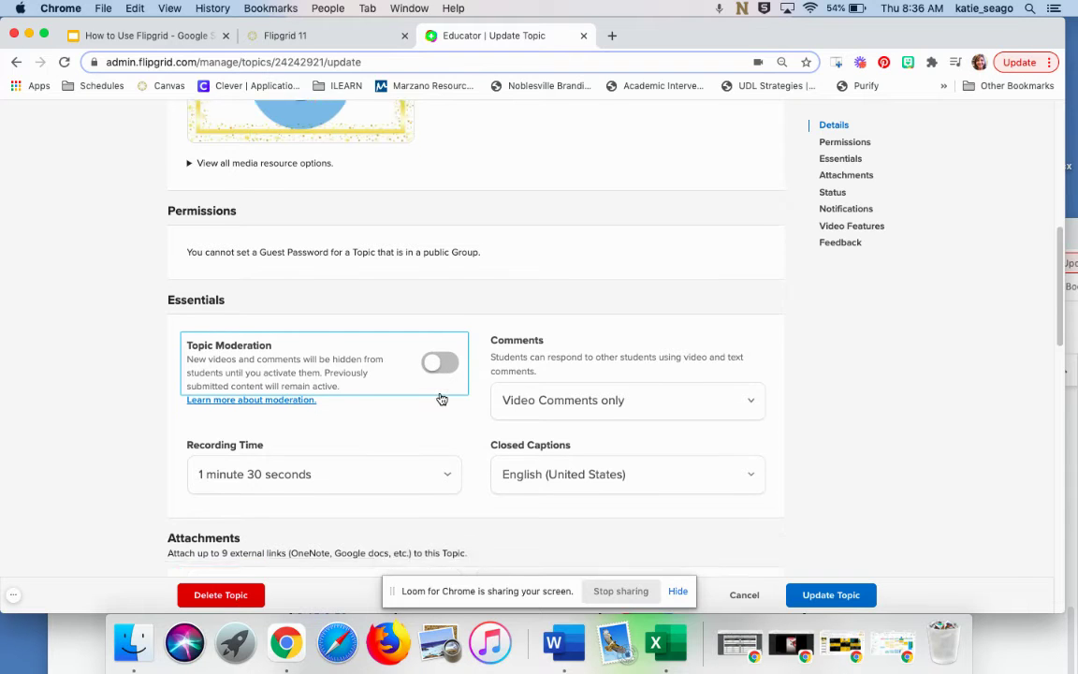
left_click(440, 404)
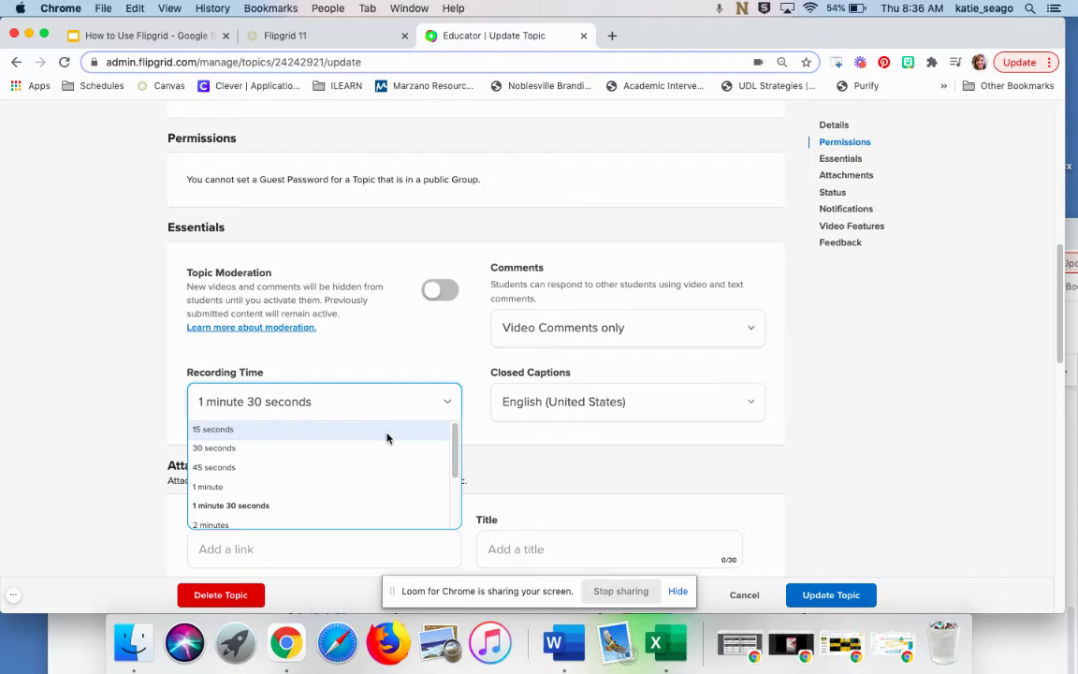
scroll(392, 481, "down", 3)
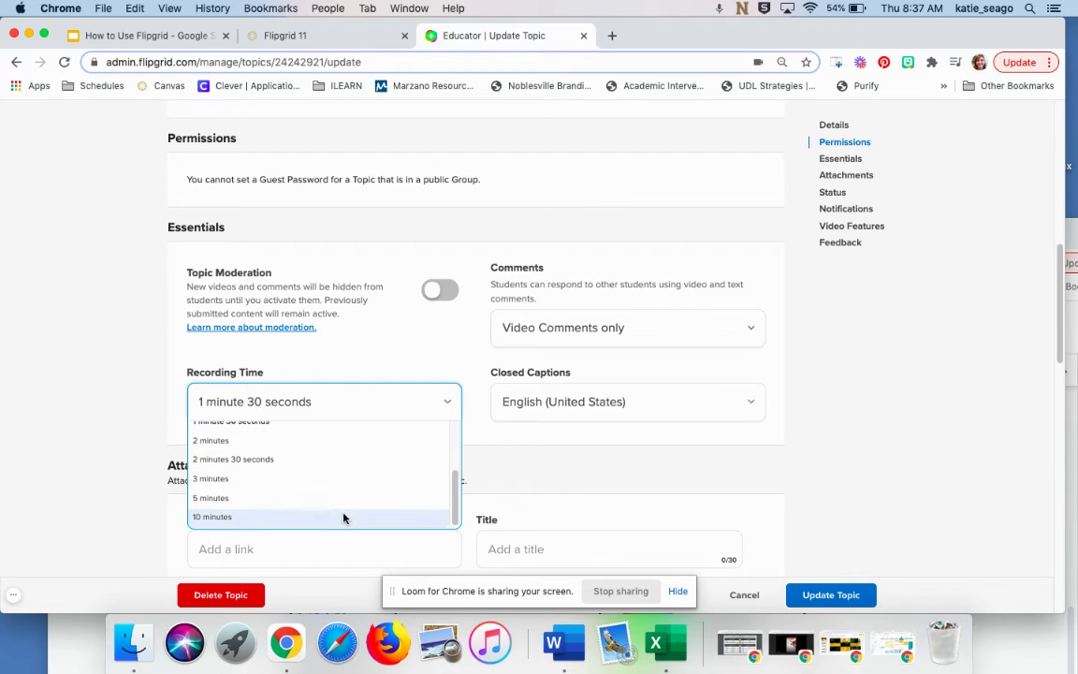
left_click(451, 341)
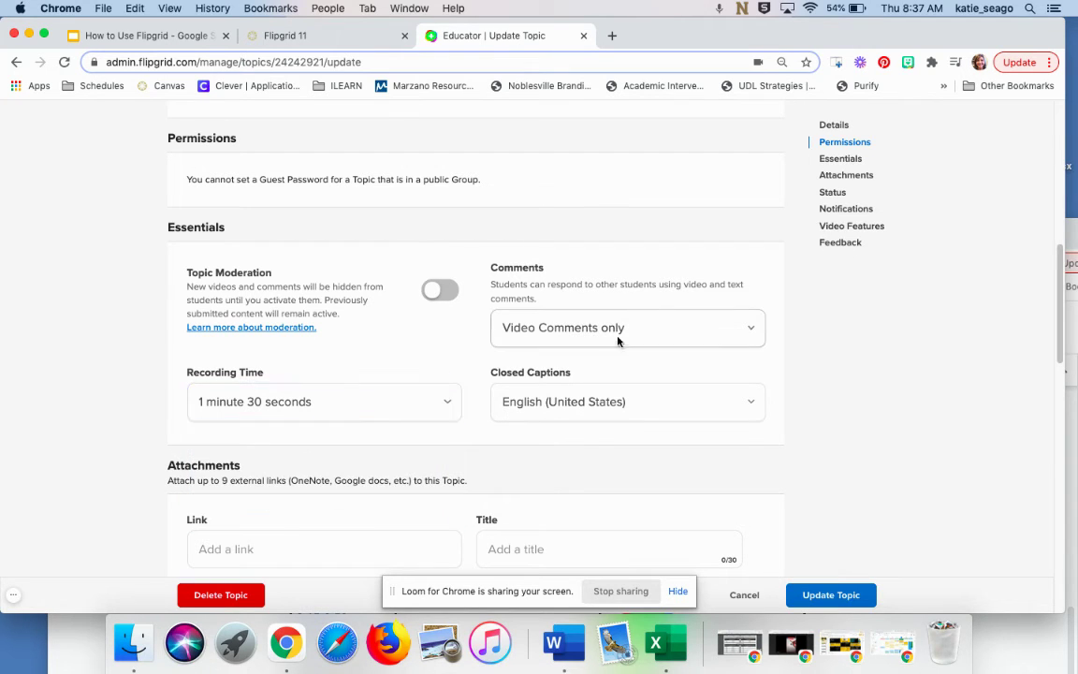
left_click(746, 327)
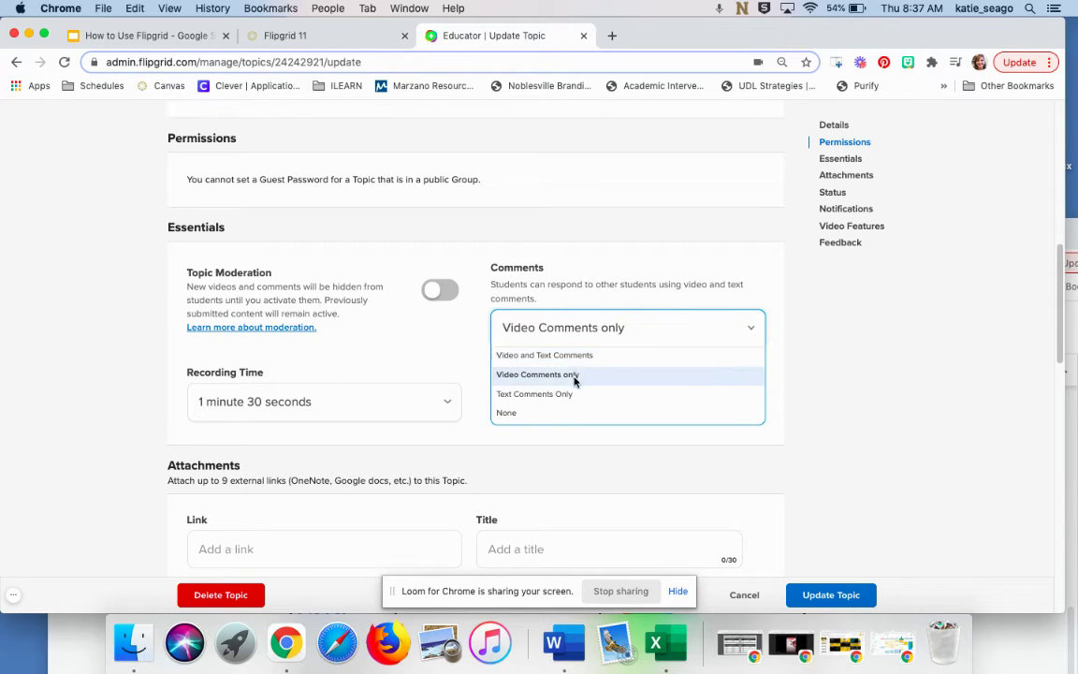
left_click(511, 337)
left_click(548, 323)
left_click(480, 355)
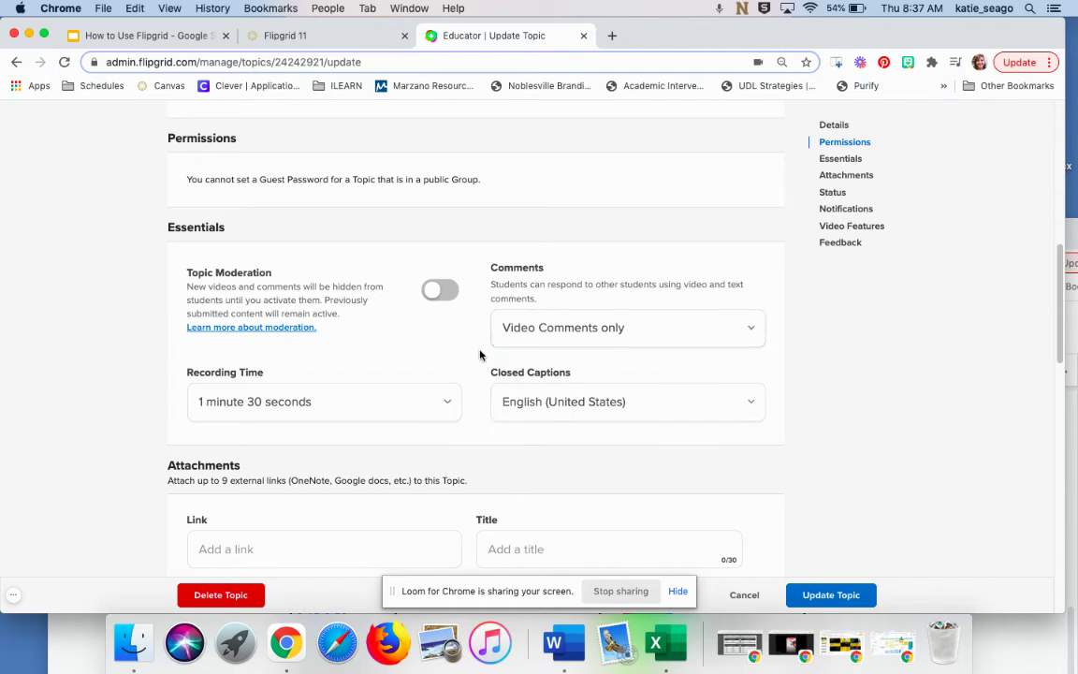
scroll(465, 394, "down", 5)
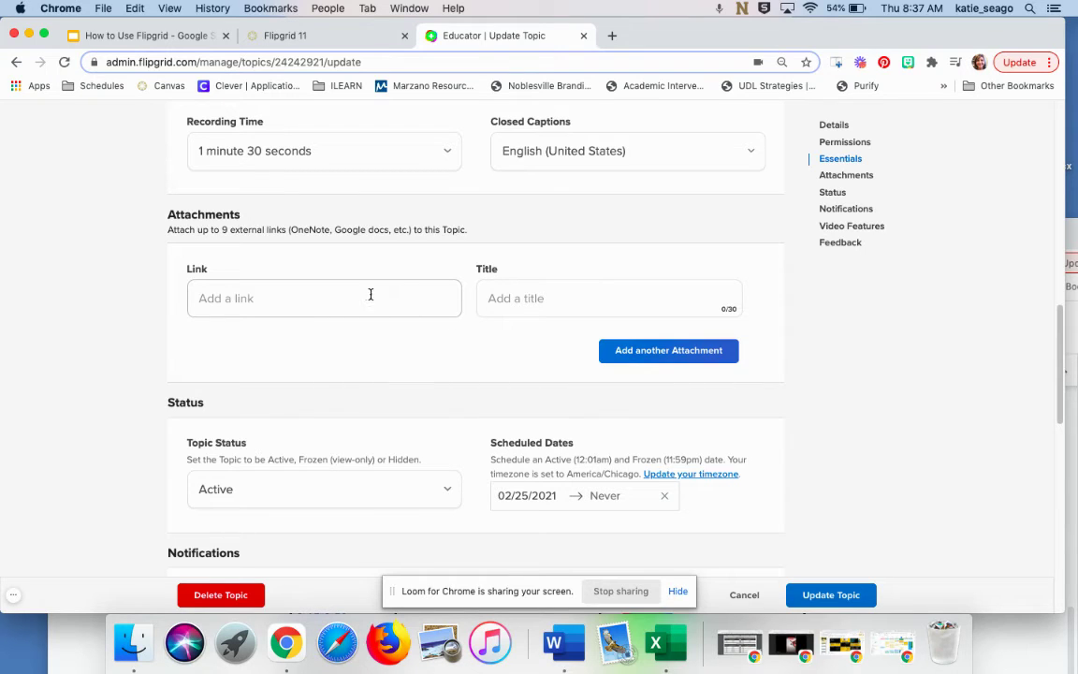
left_click(293, 298)
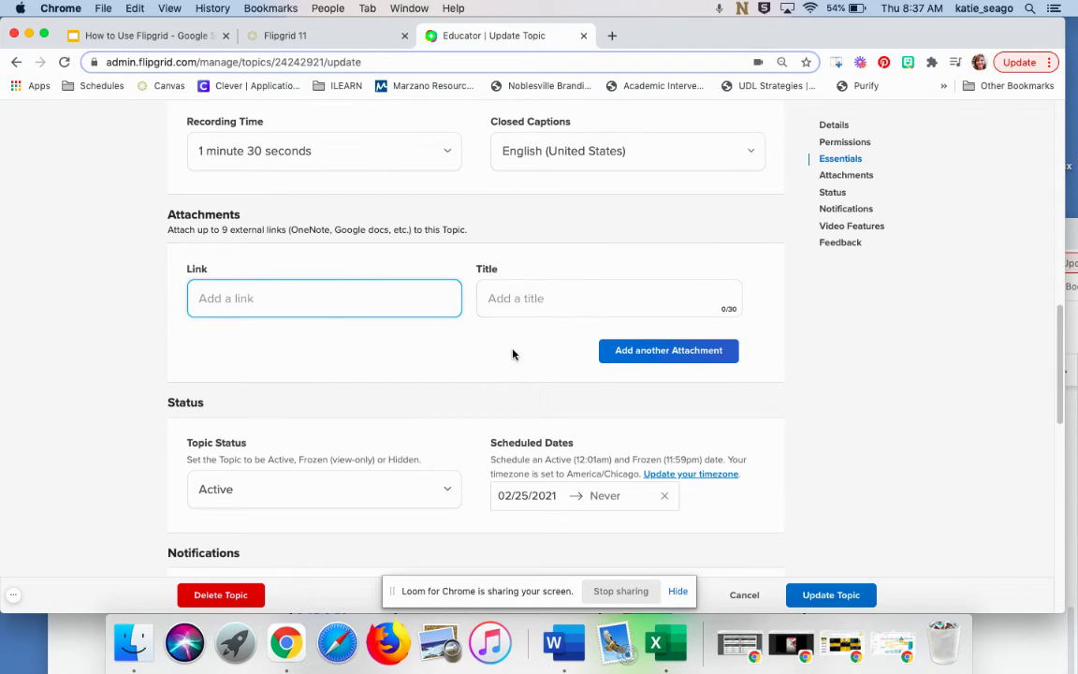
scroll(498, 374, "down", 1)
scroll(479, 367, "down", 3)
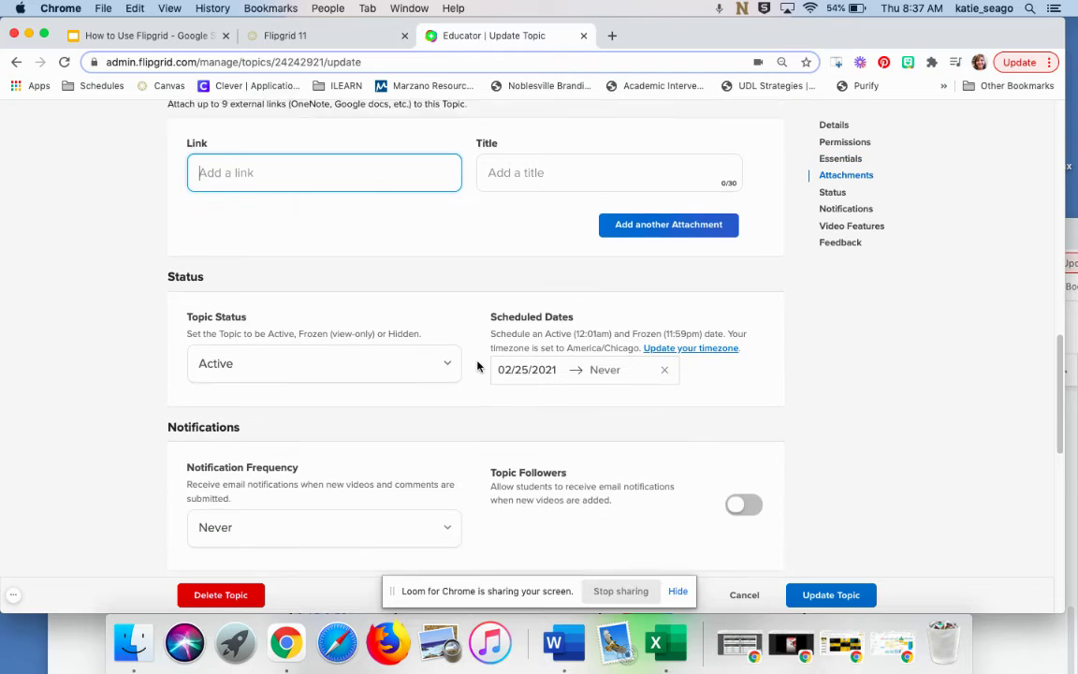
scroll(477, 366, "down", 2)
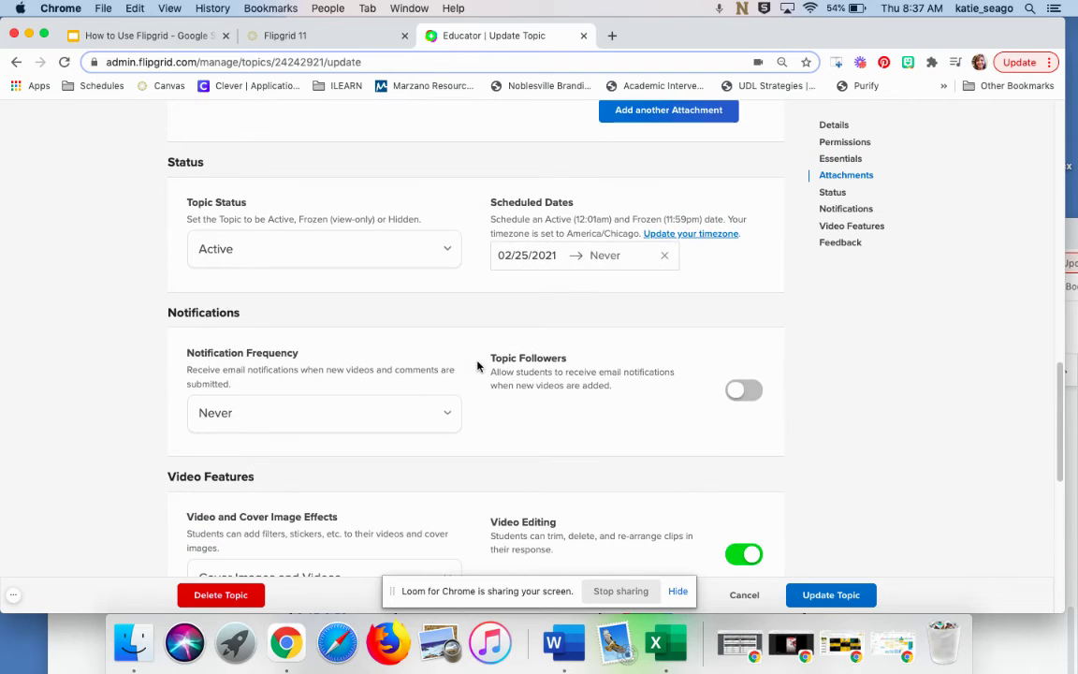
left_click(447, 253)
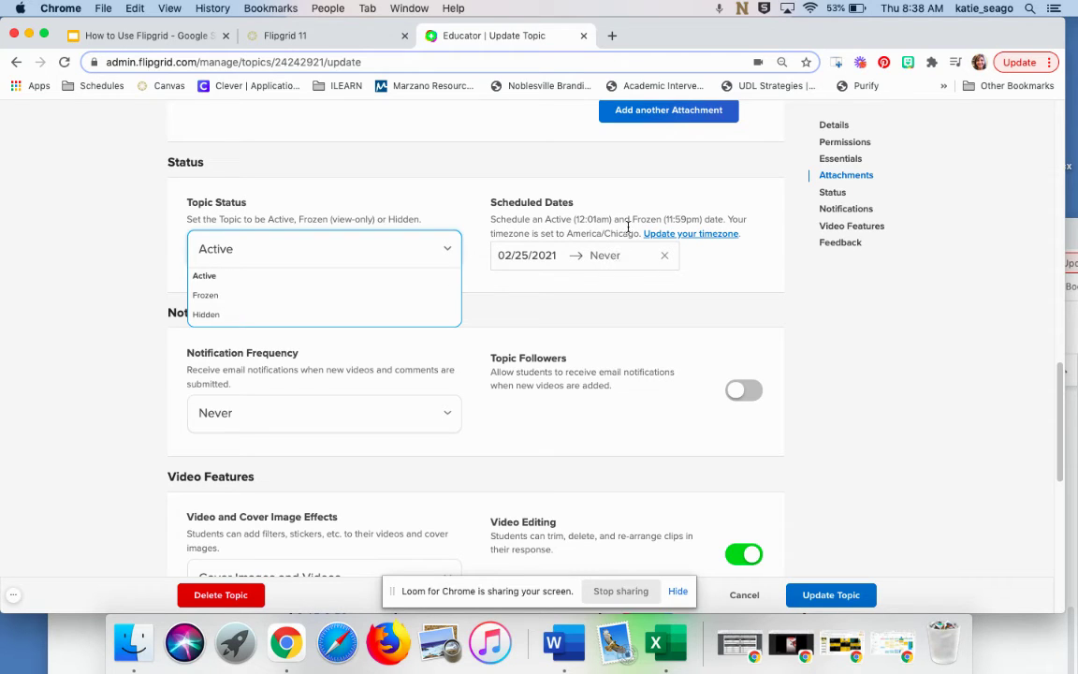
left_click(612, 287)
Turn off Attachment Link, Likes and View Count, then save with Update Topic.
scroll(472, 318, "down", 4)
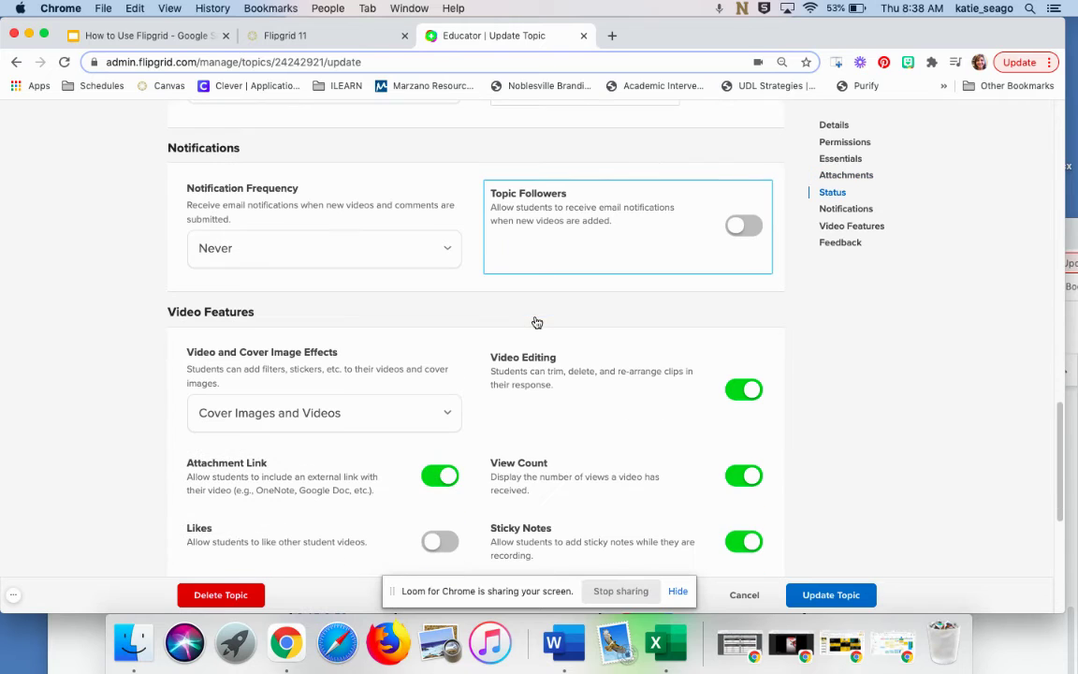
scroll(470, 307, "down", 4)
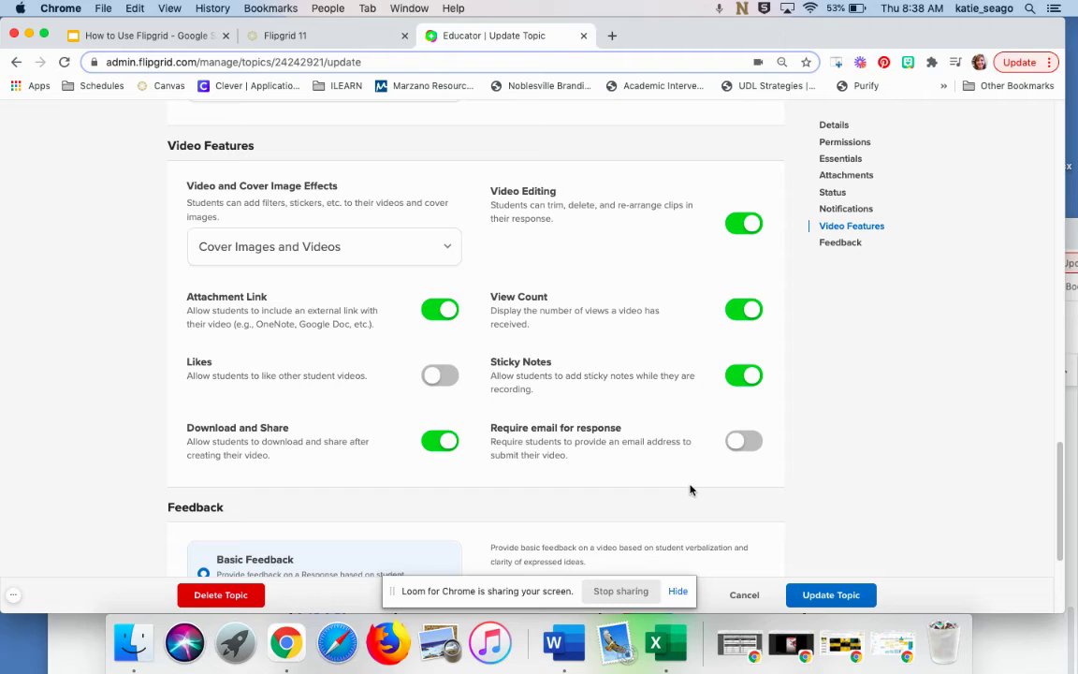
left_click(442, 310)
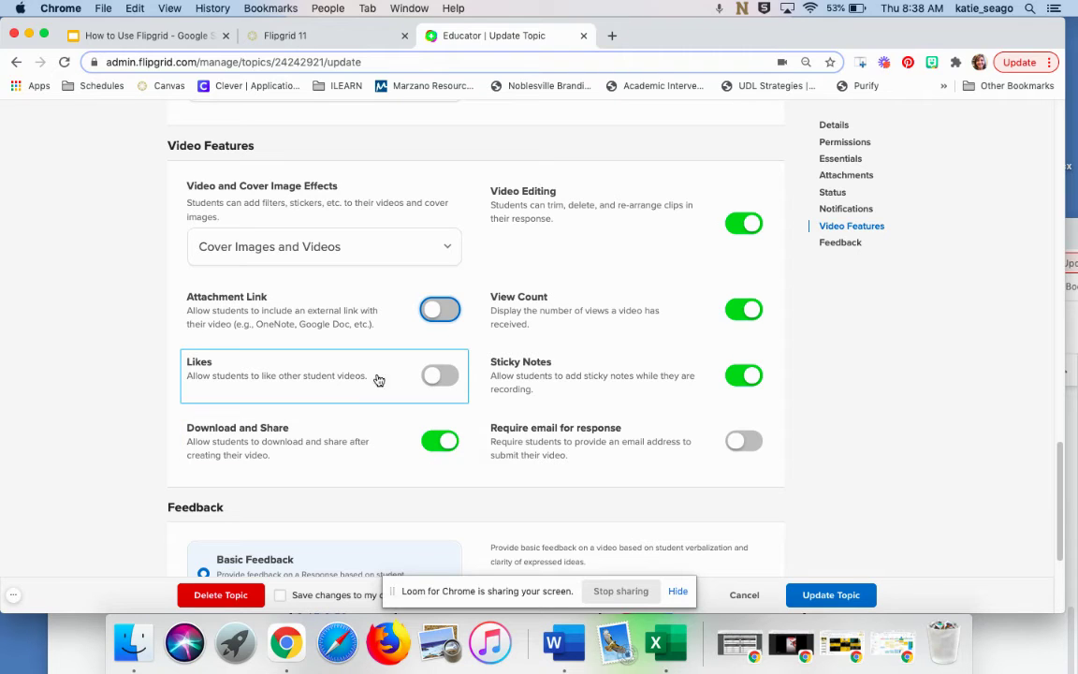
left_click(443, 379)
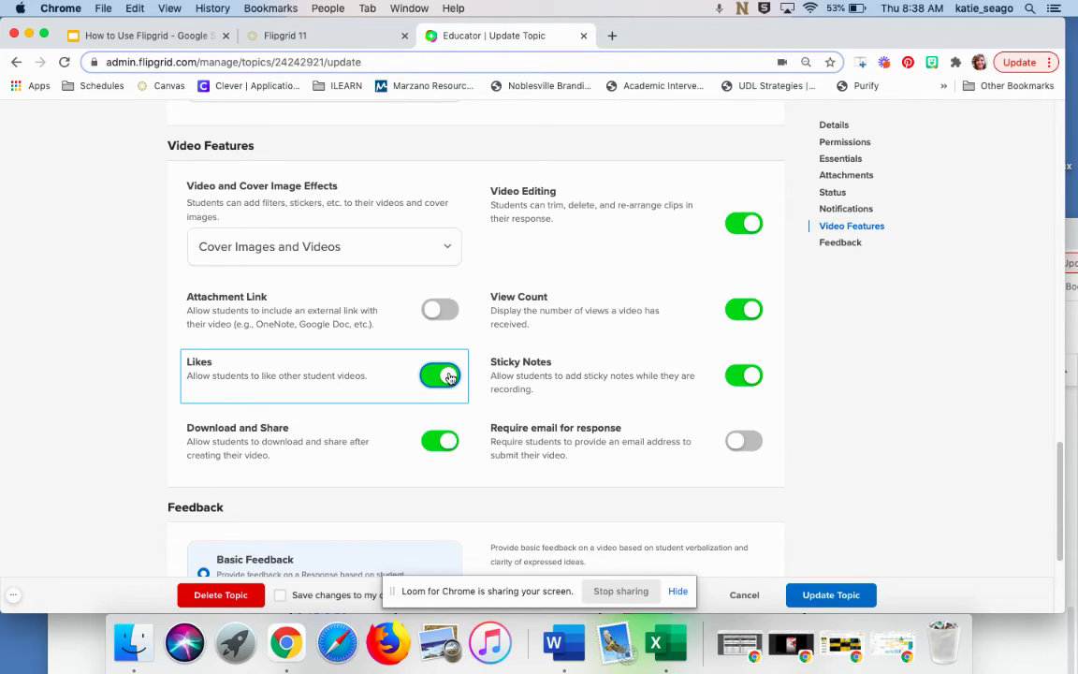
left_click(448, 376)
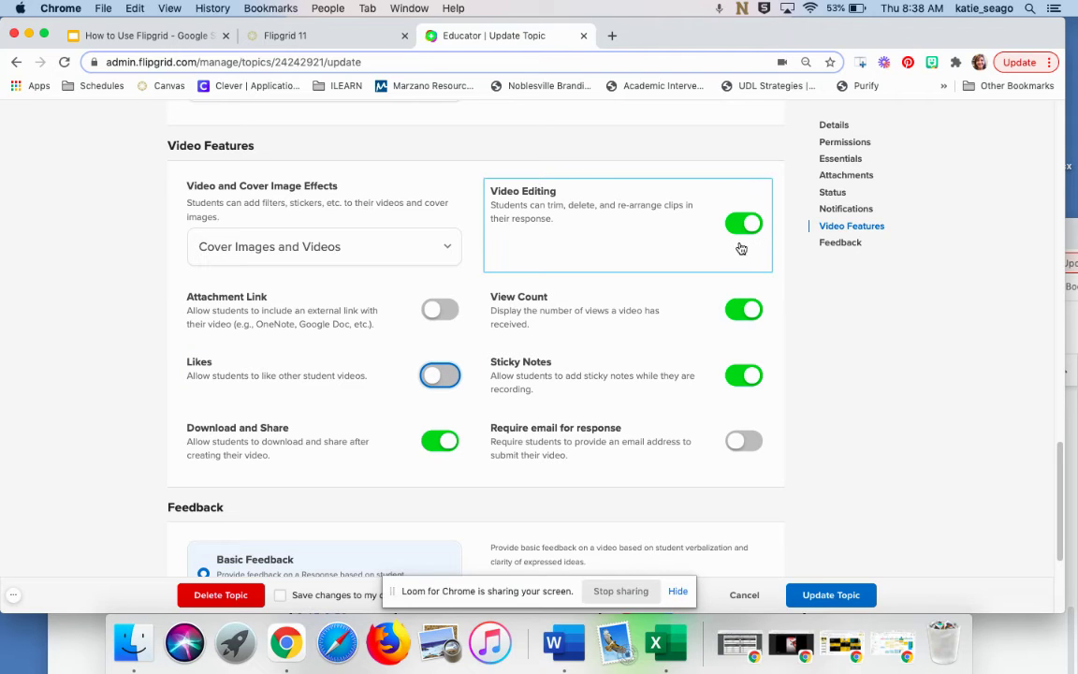
left_click(743, 309)
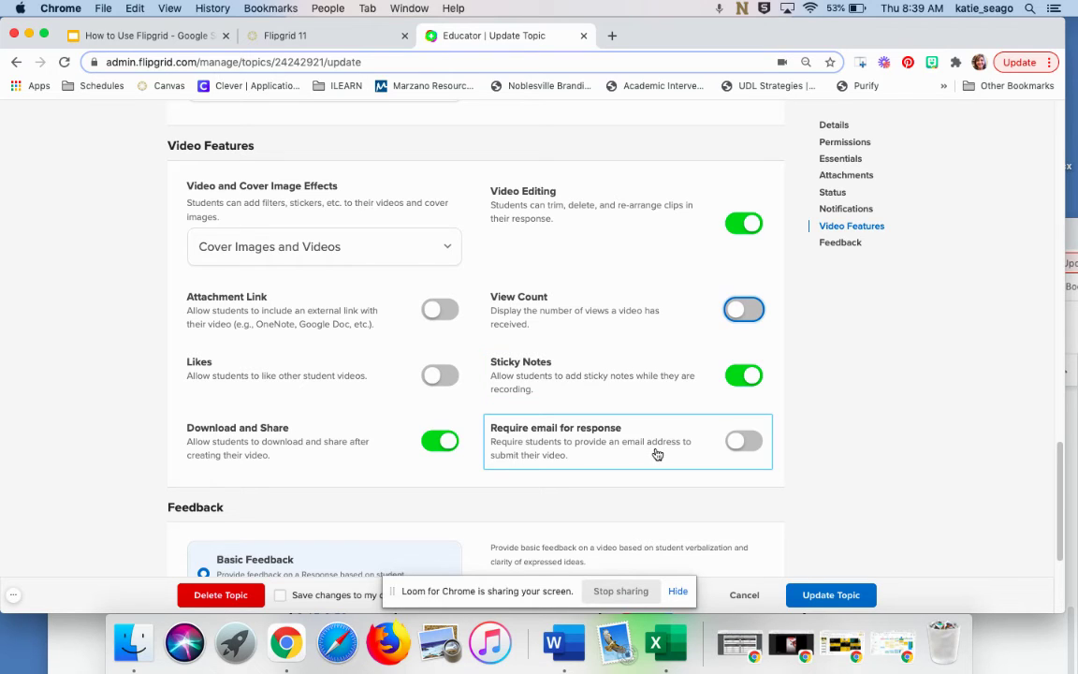
scroll(663, 457, "down", 1)
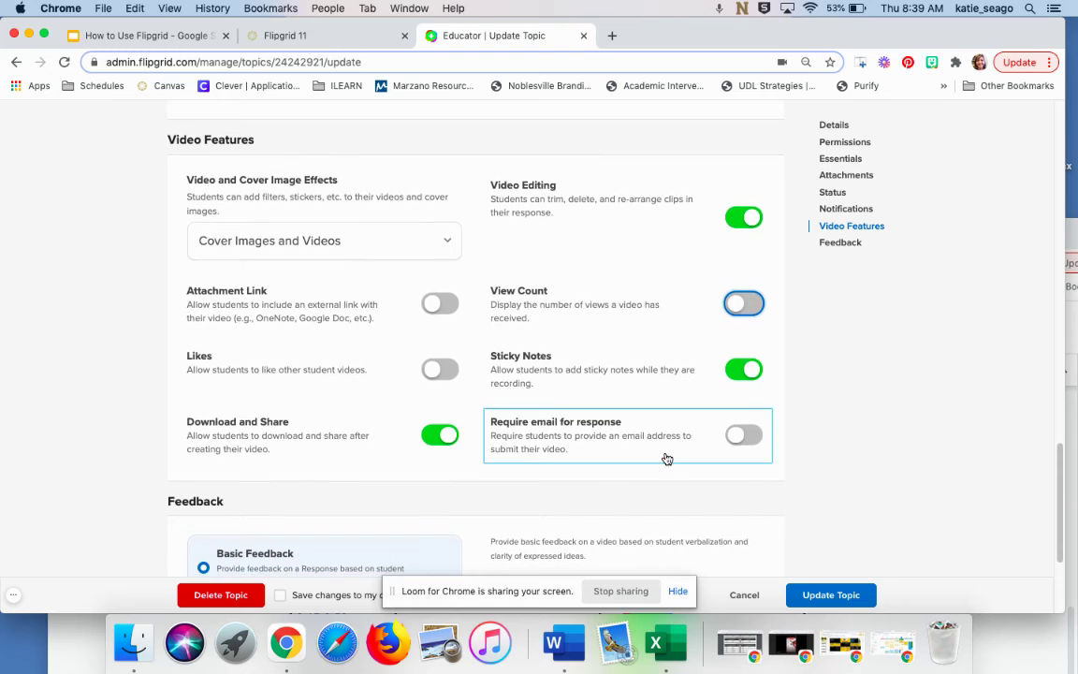
scroll(667, 459, "down", 3)
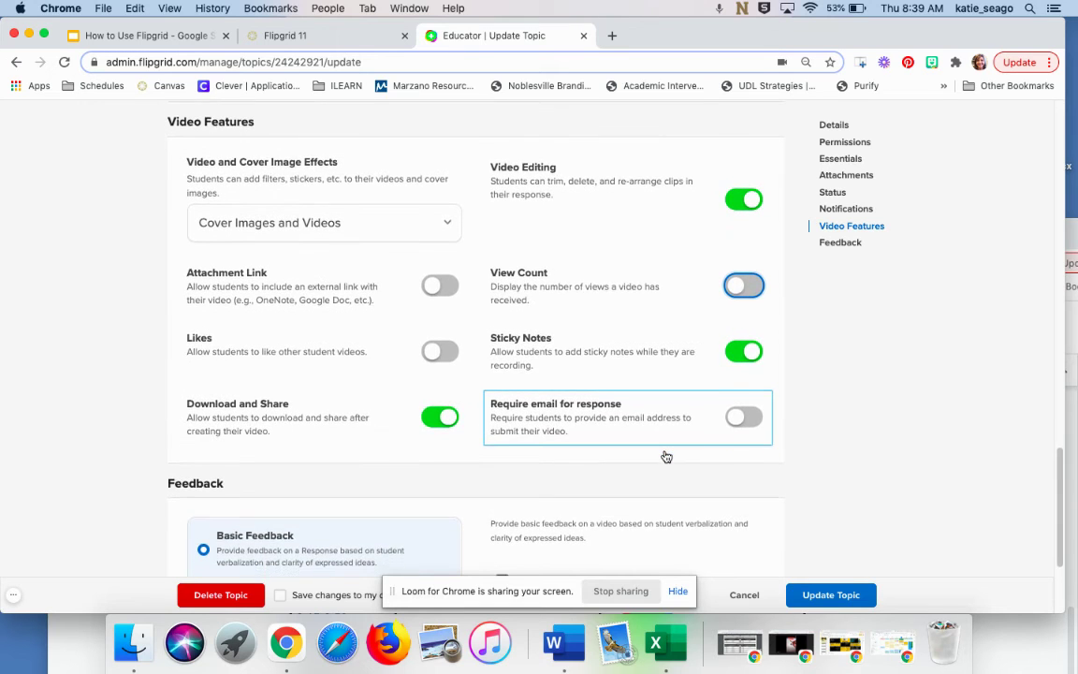
scroll(664, 451, "down", 5)
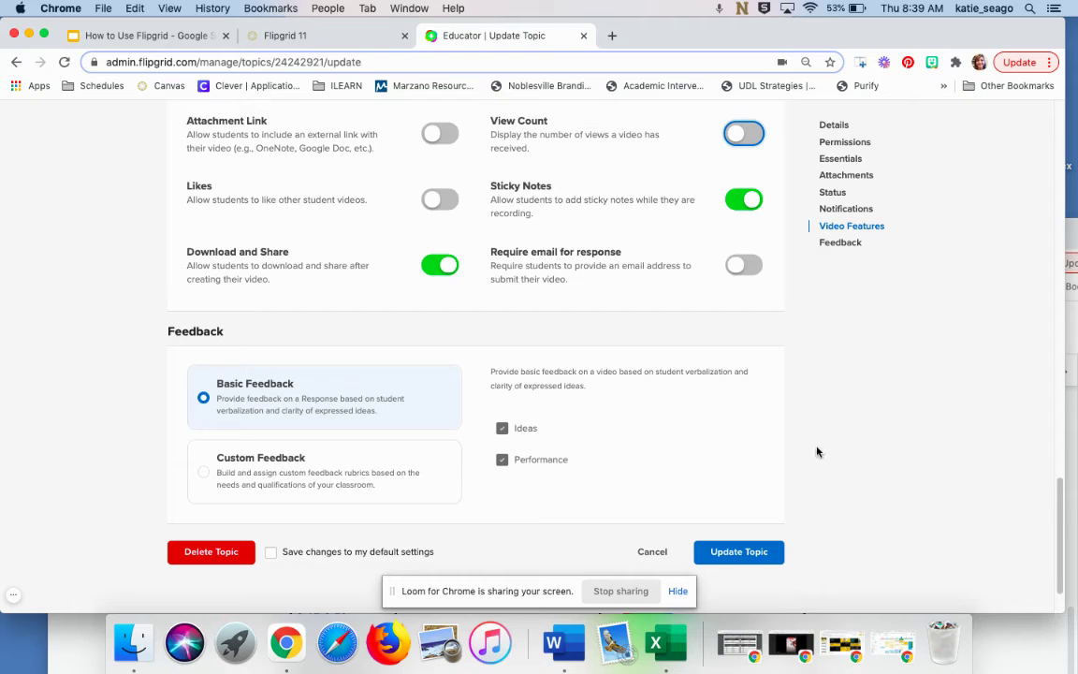
left_click(738, 553)
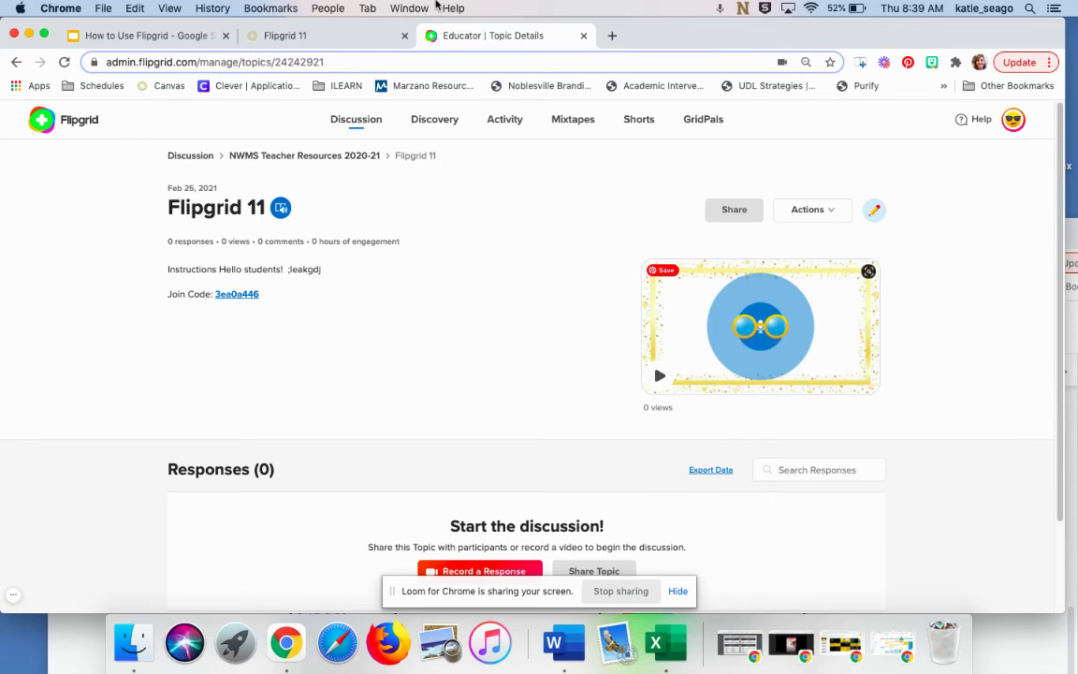
Review the Canvas Flipgrid 11 assignment's embedded topic with its new prompt and 0 responses.
left_click(335, 42)
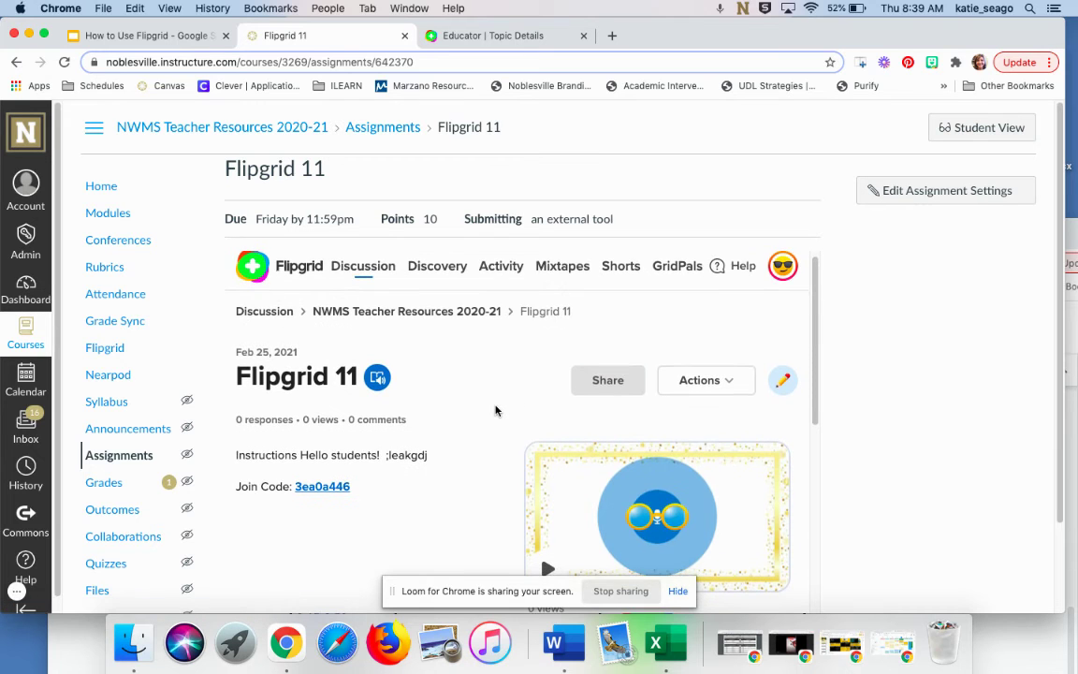
scroll(497, 410, "down", 1)
scroll(496, 410, "down", 1)
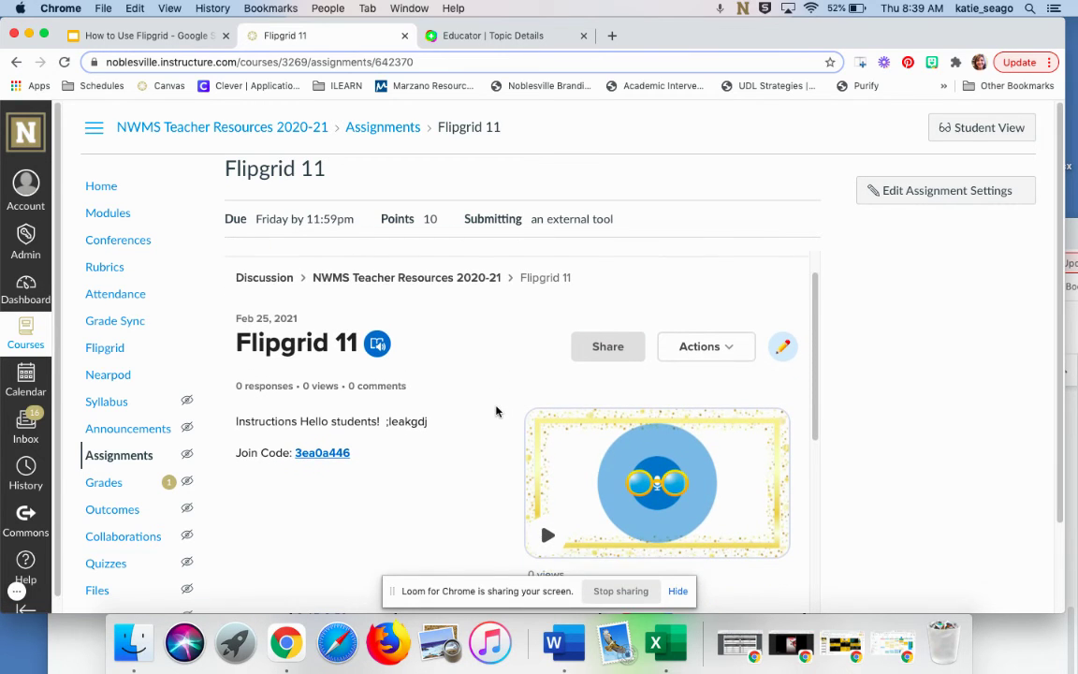
scroll(494, 406, "down", 1)
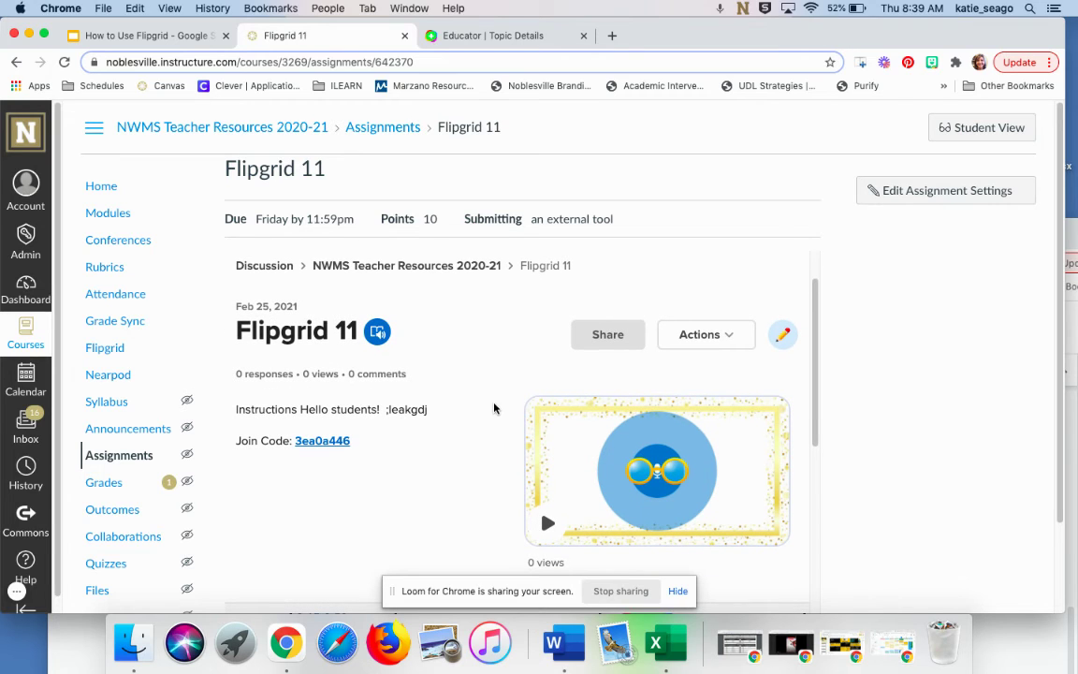
scroll(493, 407, "down", 5)
scroll(493, 407, "down", 10)
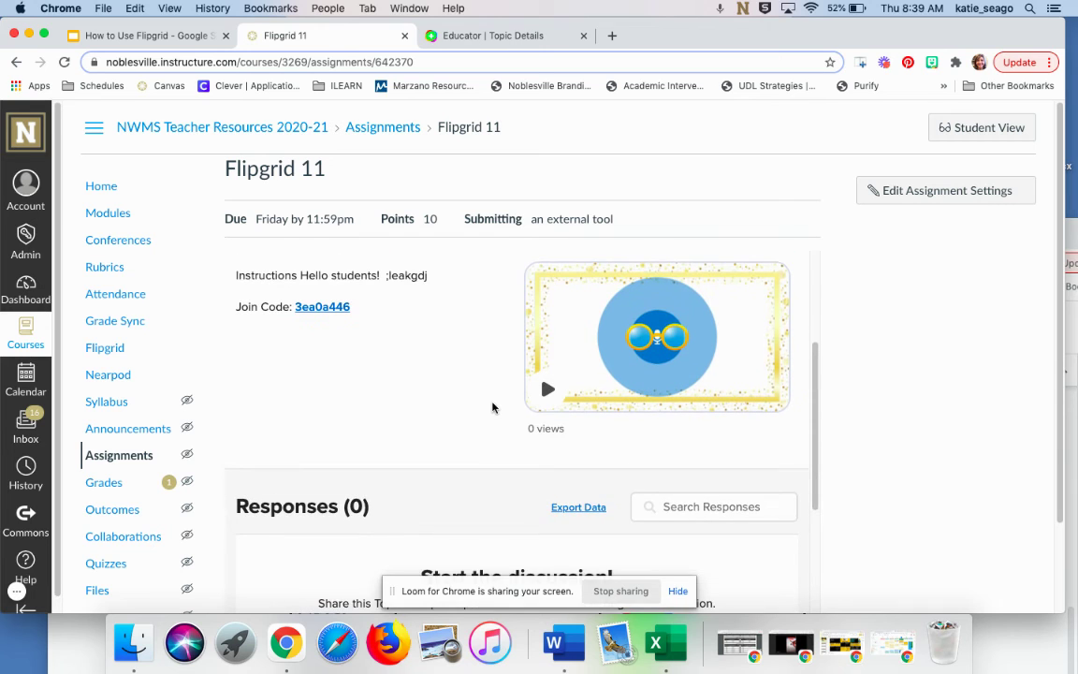
scroll(492, 407, "up", 10)
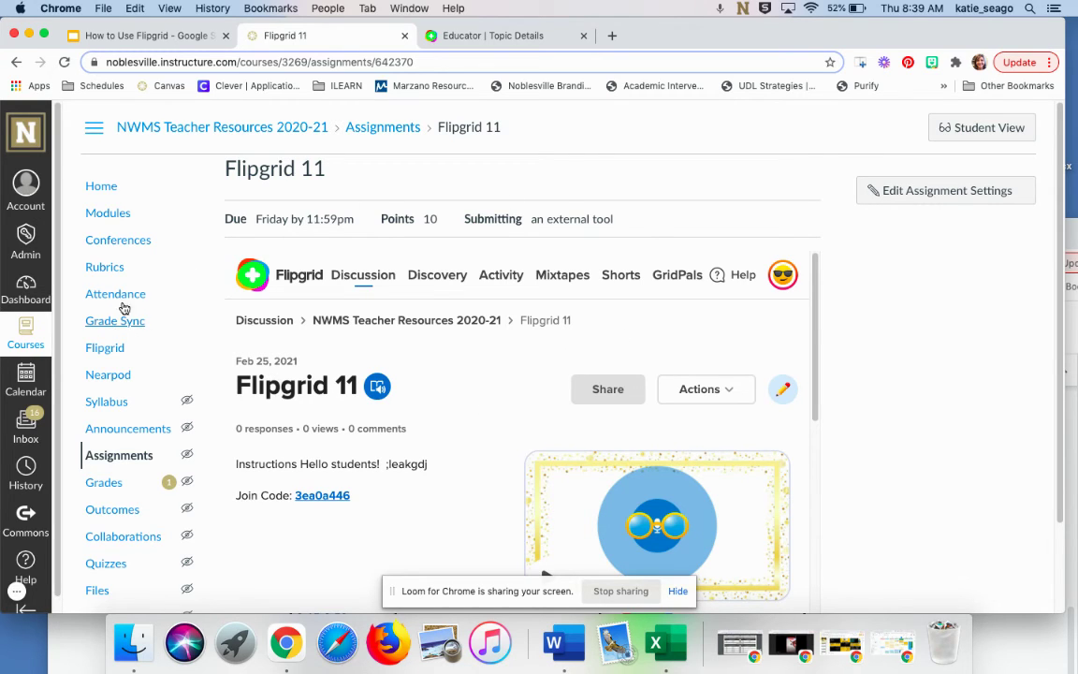
Open the Flipgrid practice assignment from the course's assignment list to view the student's video.
left_click(109, 458)
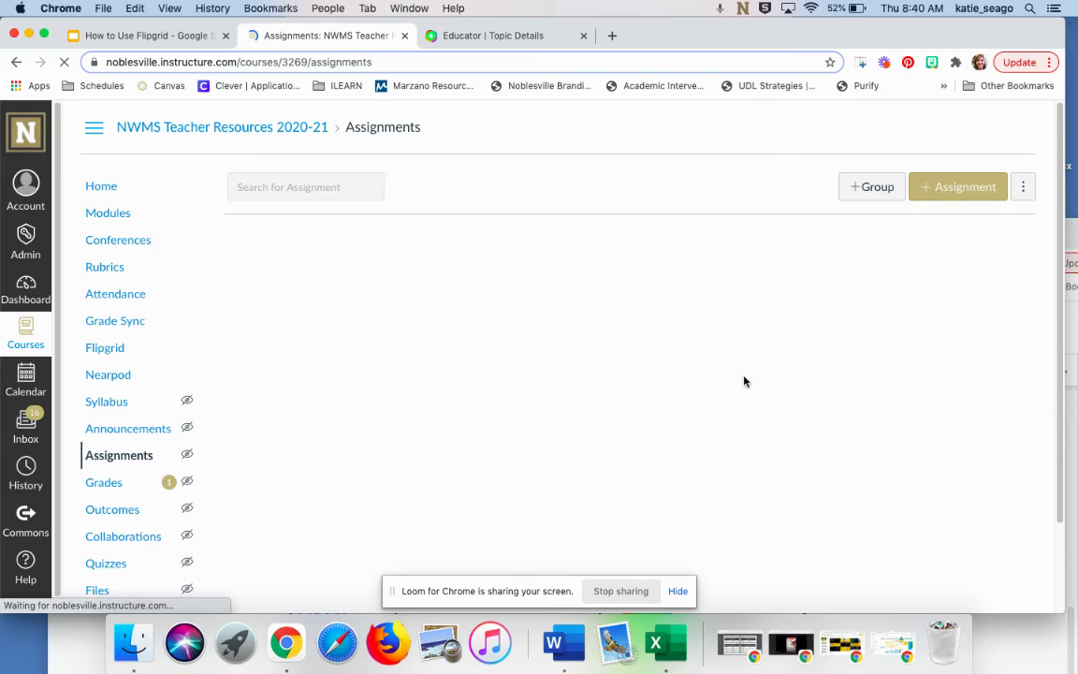
scroll(754, 376, "down", 5)
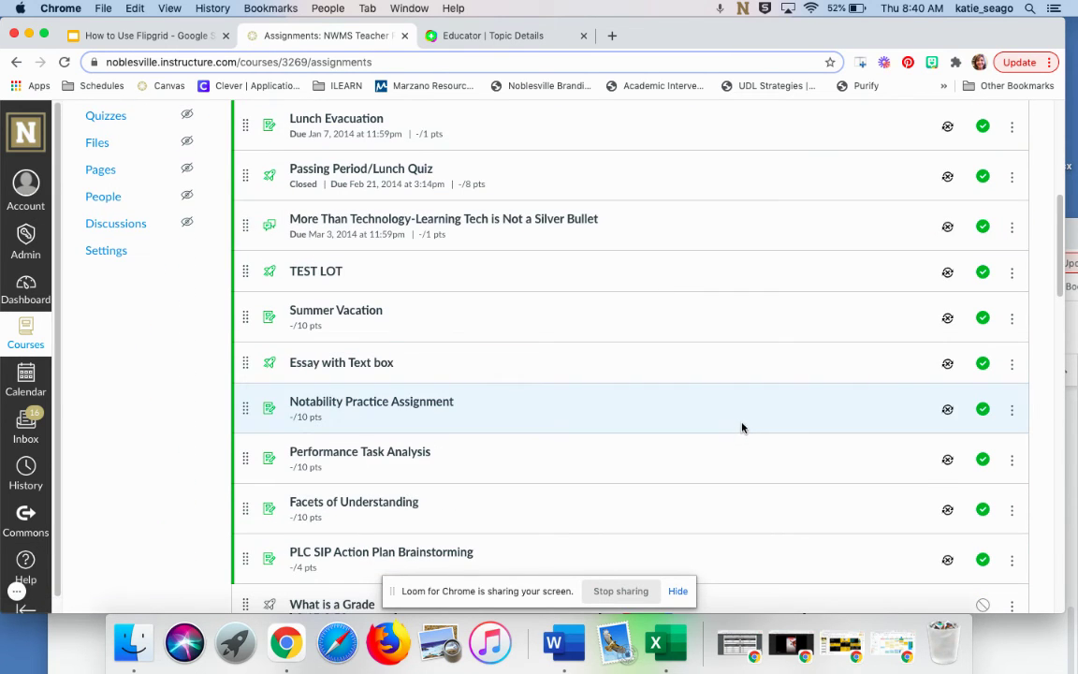
scroll(742, 428, "down", 4)
scroll(743, 428, "down", 5)
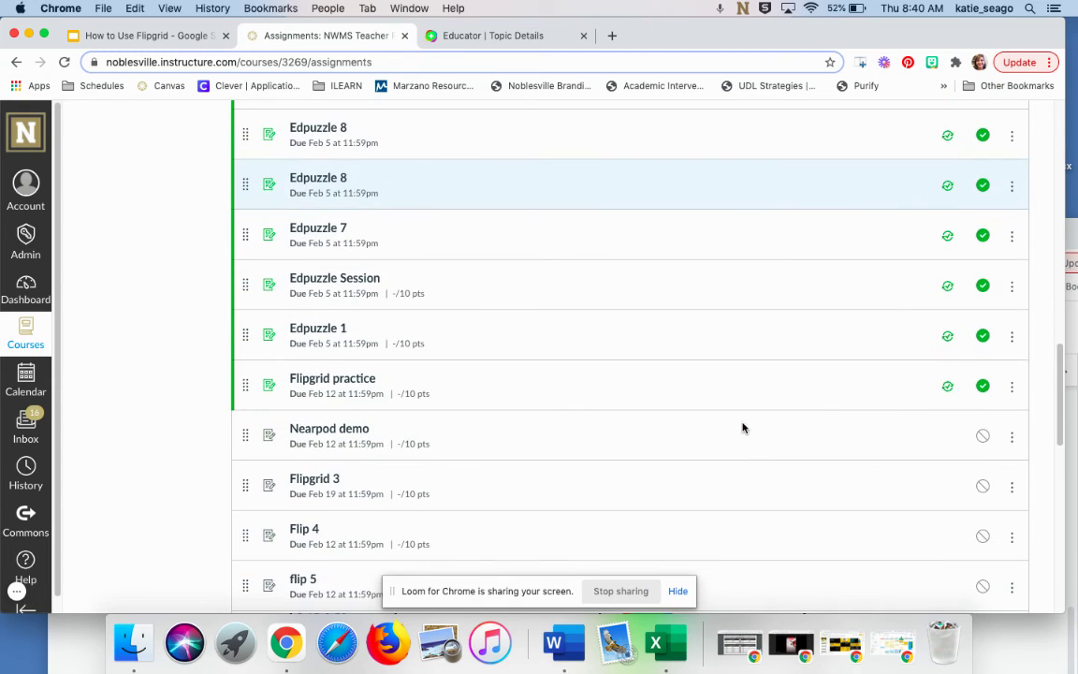
left_click(346, 383)
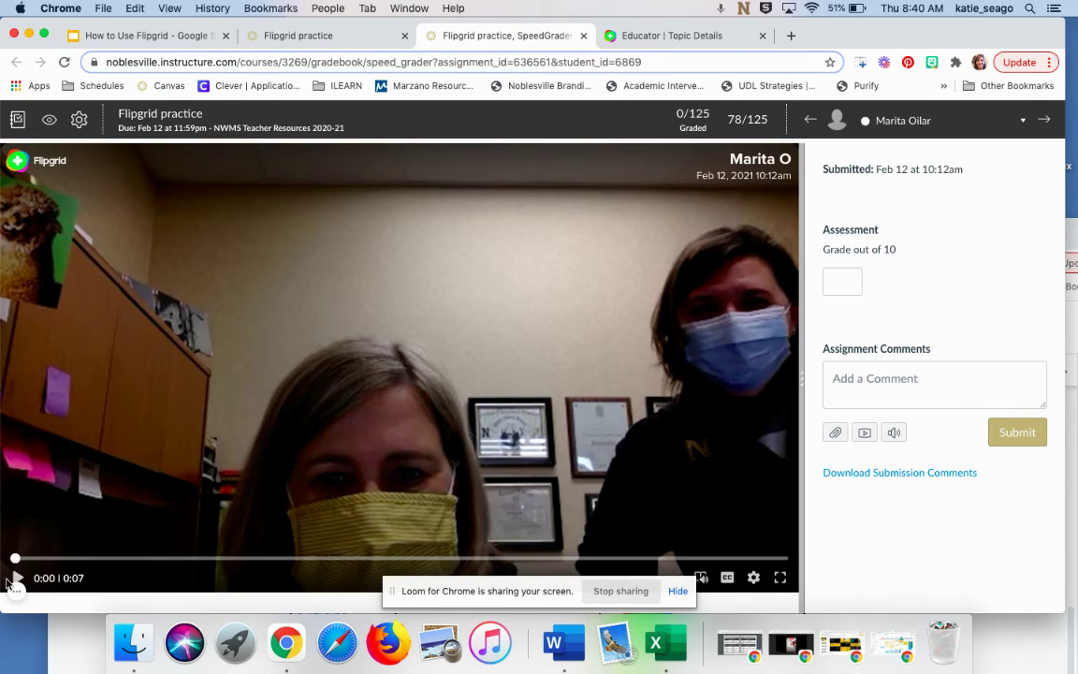
Leave the submission's grade and comment empty, then return to the Flipgrid 11 Topic Details page.
left_click(848, 281)
left_click(878, 384)
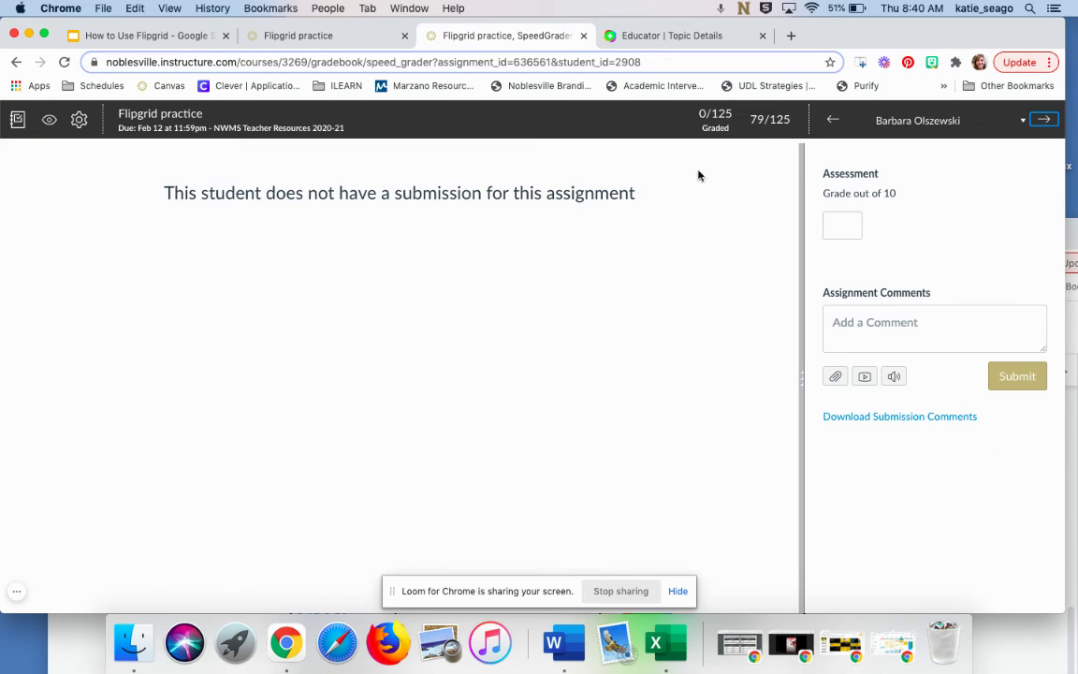
left_click(805, 121)
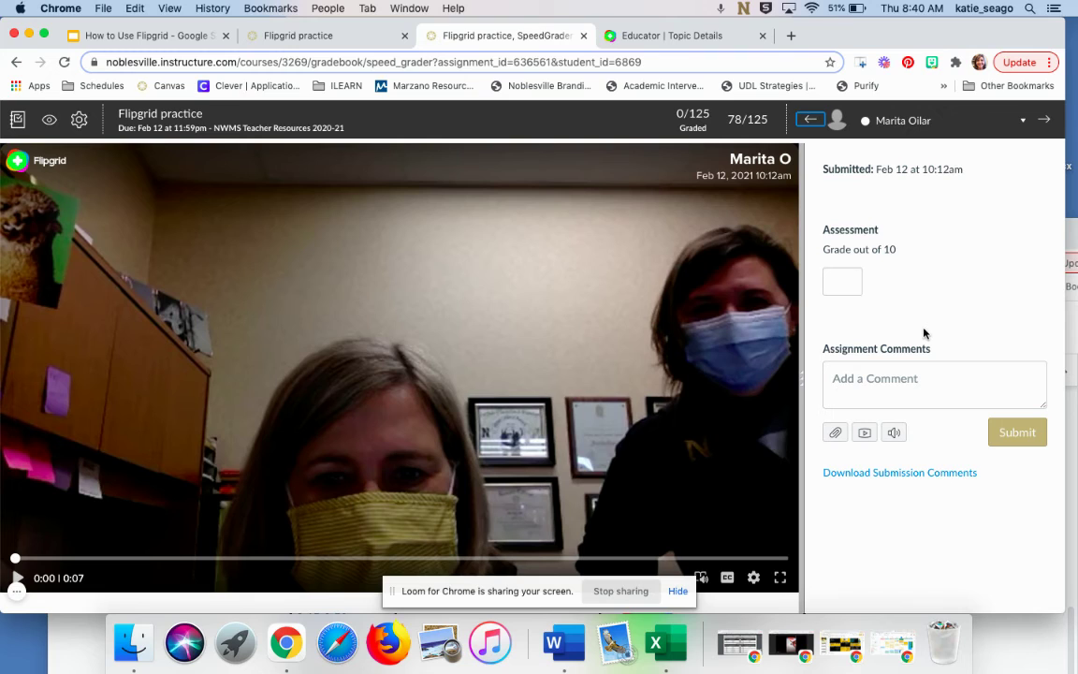
left_click(637, 38)
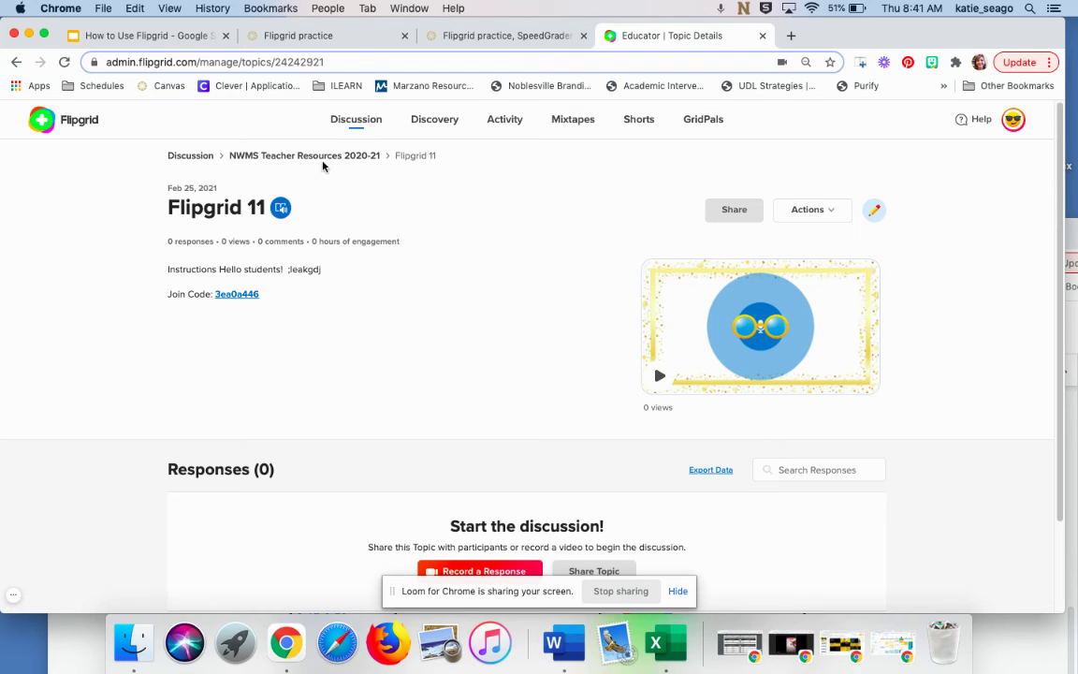
Open the Flipgrid practice topic and bring up the Actions menu for the Feb 12 response.
left_click(356, 121)
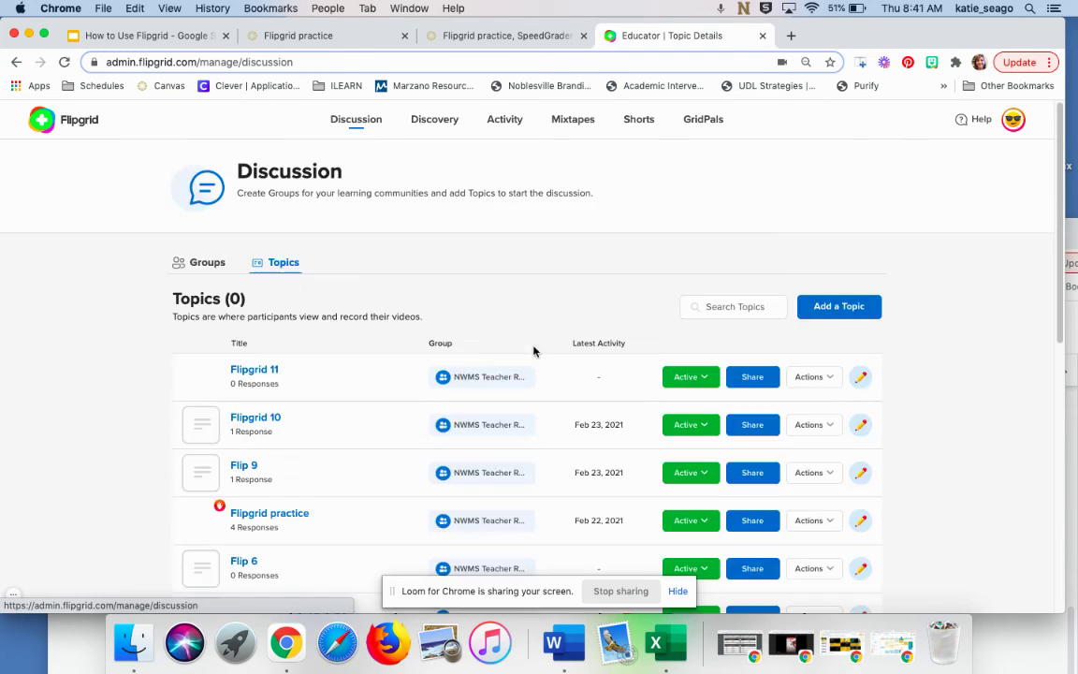
scroll(528, 503, "down", 1)
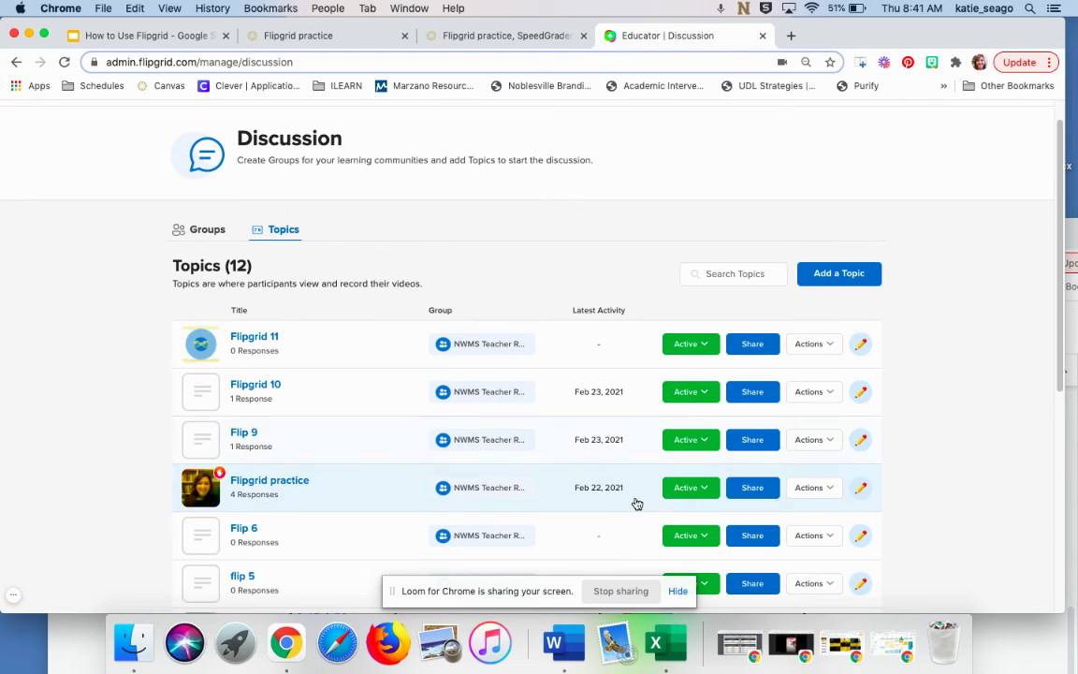
left_click(279, 483)
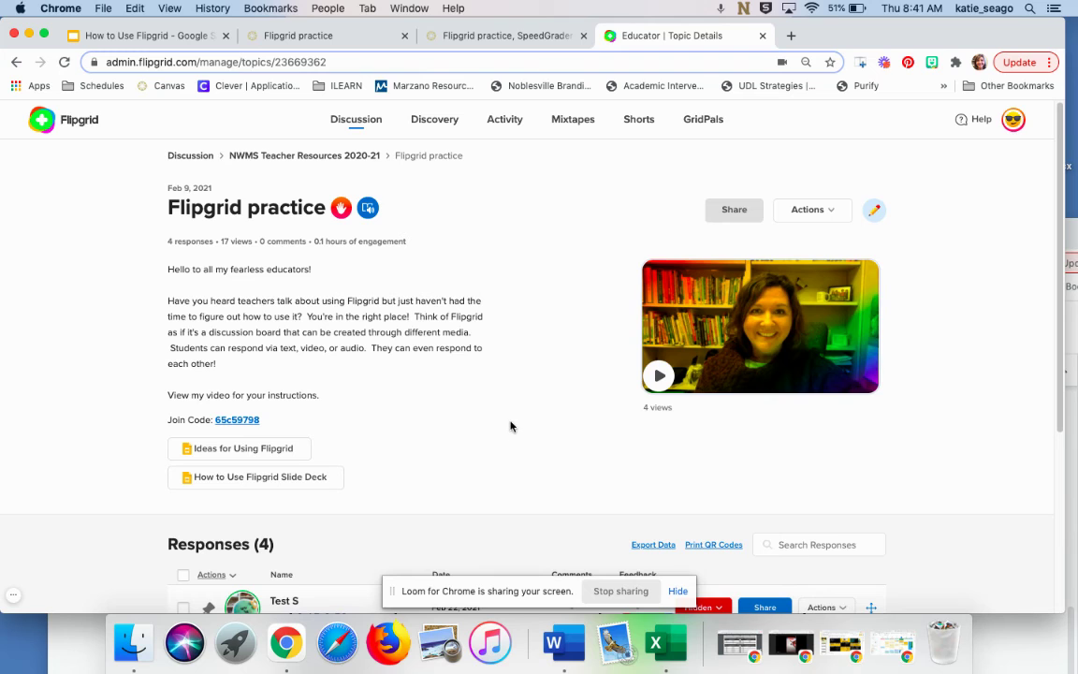
scroll(510, 426, "down", 5)
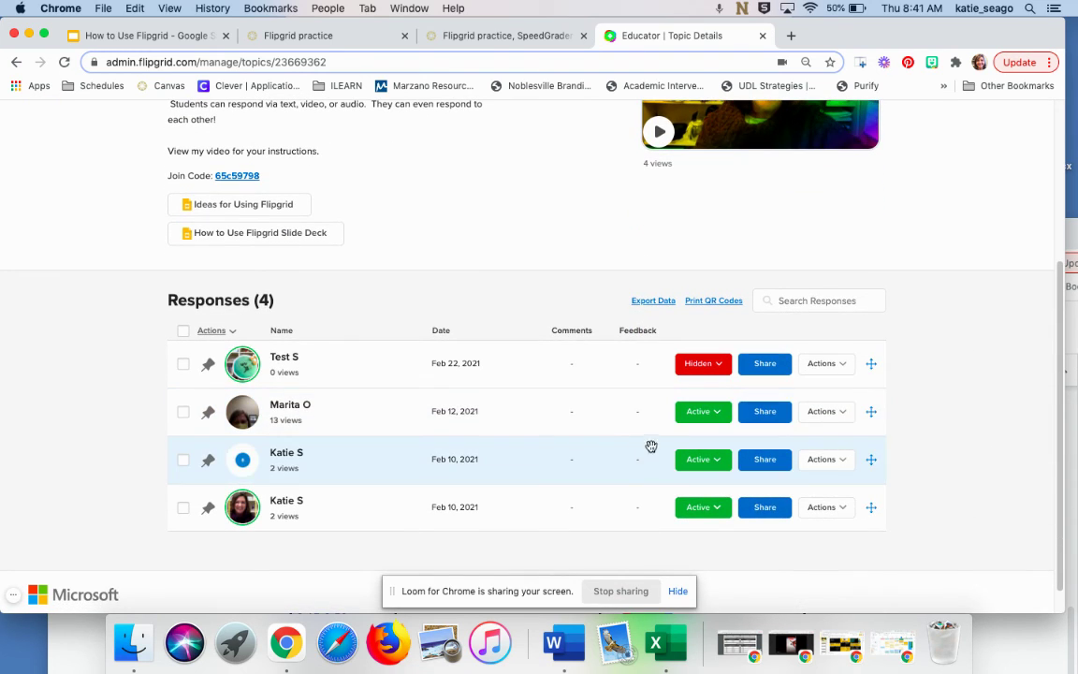
left_click(839, 413)
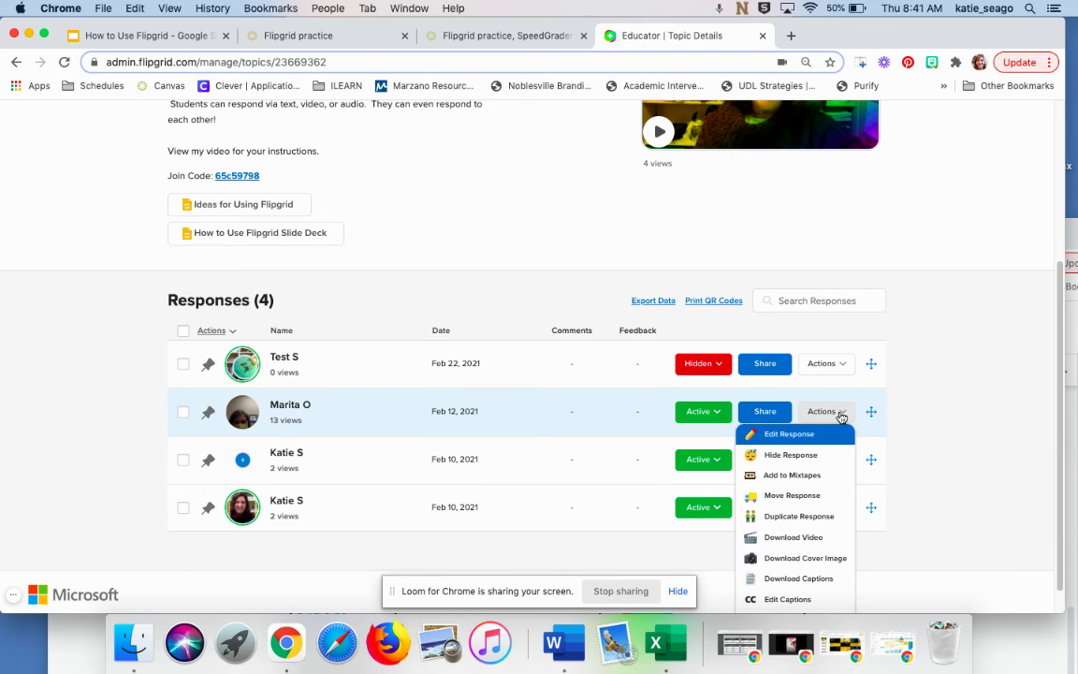
scroll(841, 403, "down", 1)
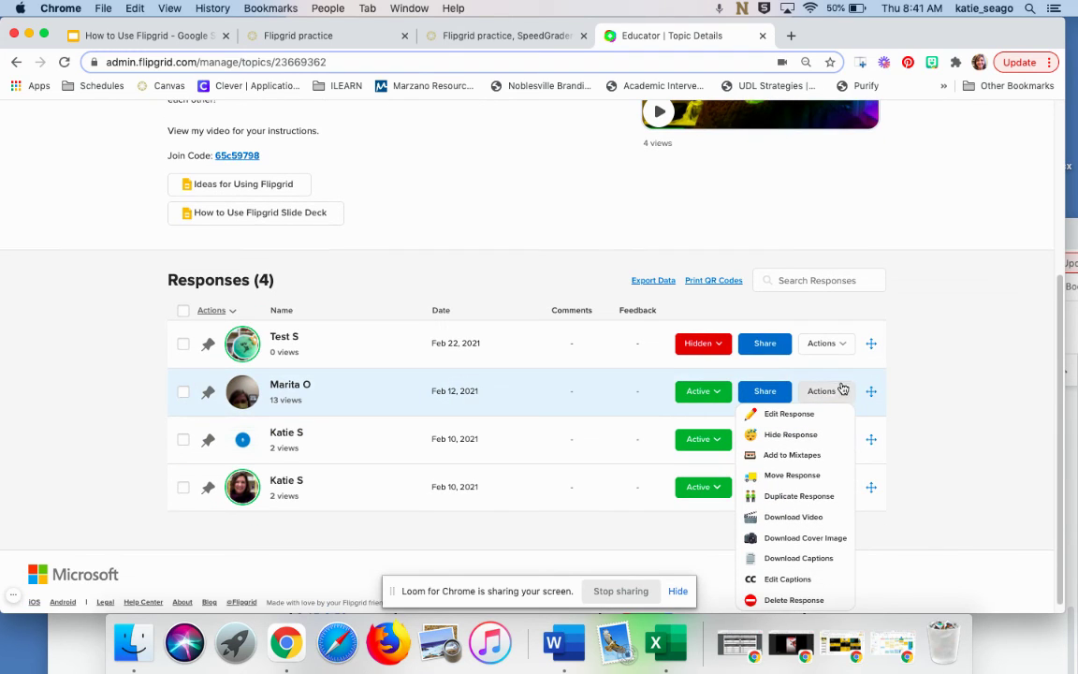
scroll(841, 390, "down", 1)
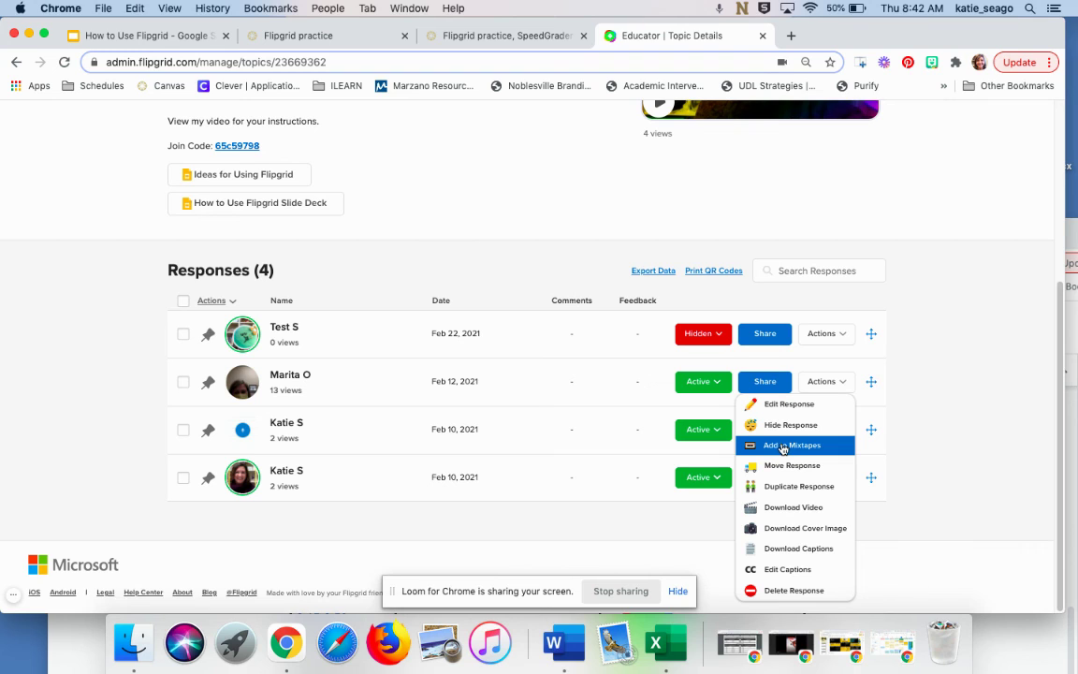
Add the Feb 12 response to the Practice mixtape and check the mixtapes list.
left_click(787, 448)
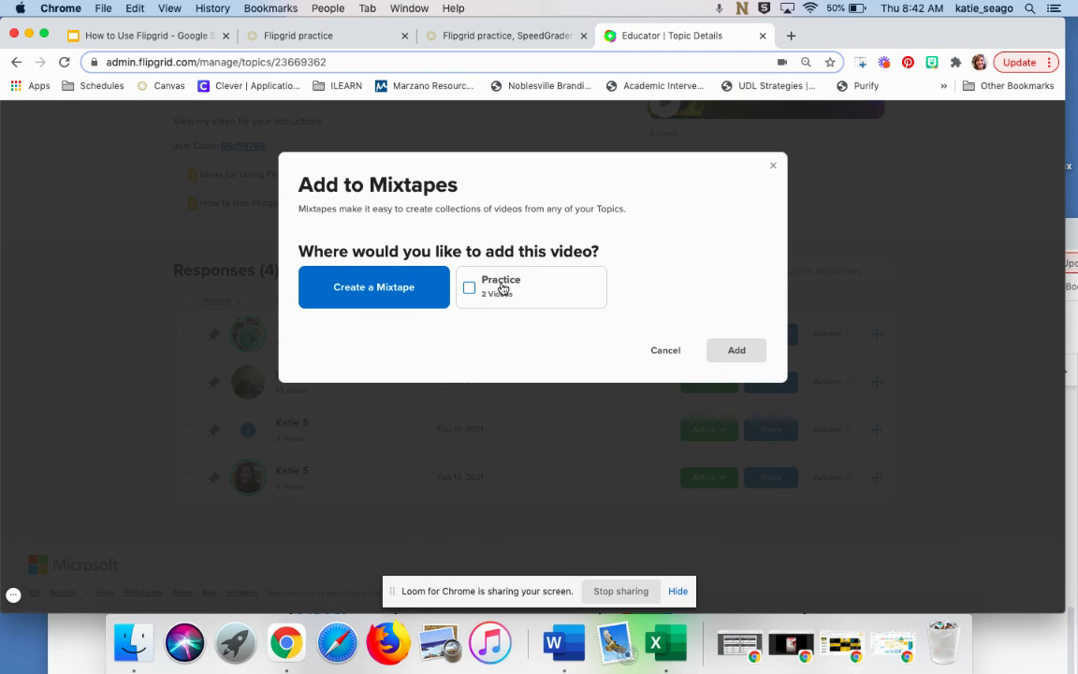
left_click(473, 291)
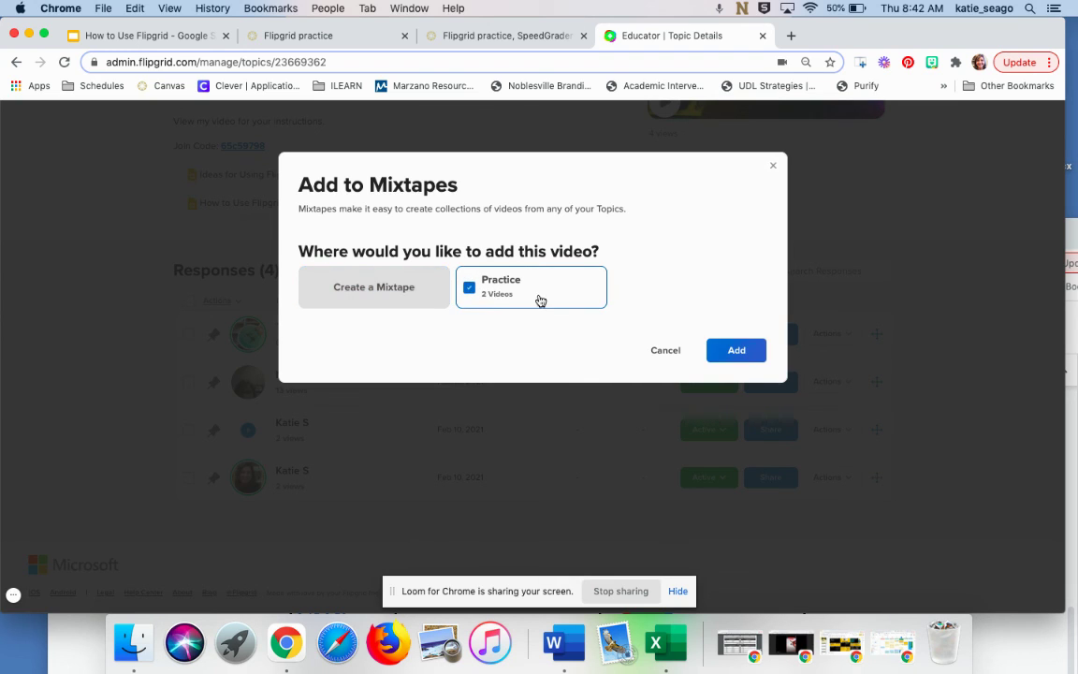
left_click(739, 351)
left_click(737, 301)
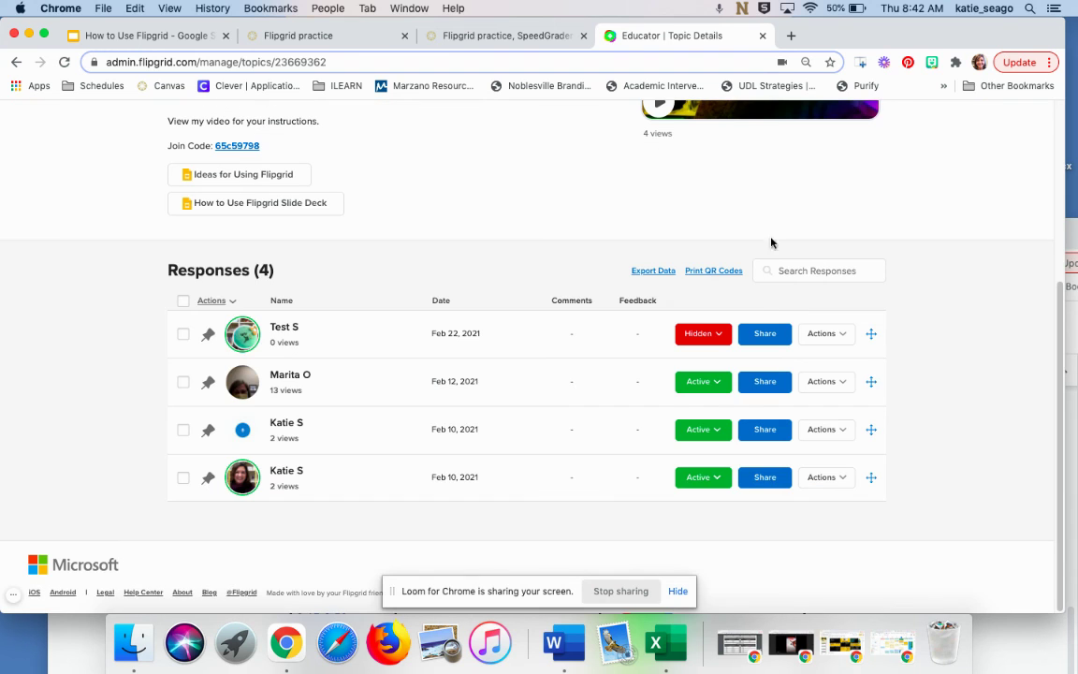
scroll(543, 283, "up", 5)
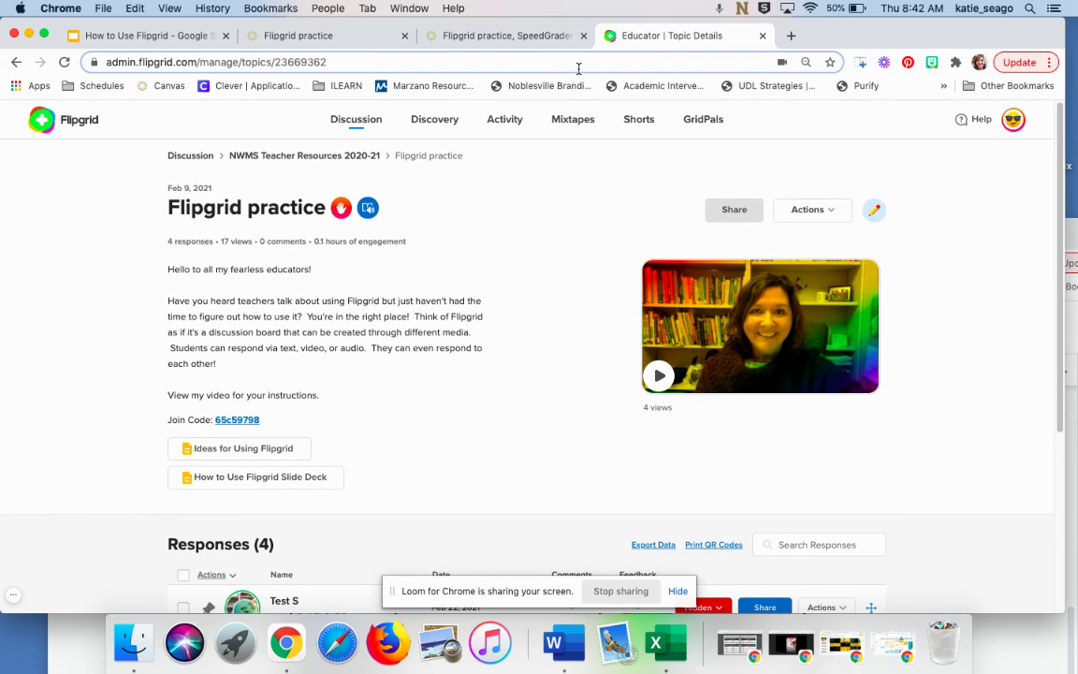
left_click(575, 121)
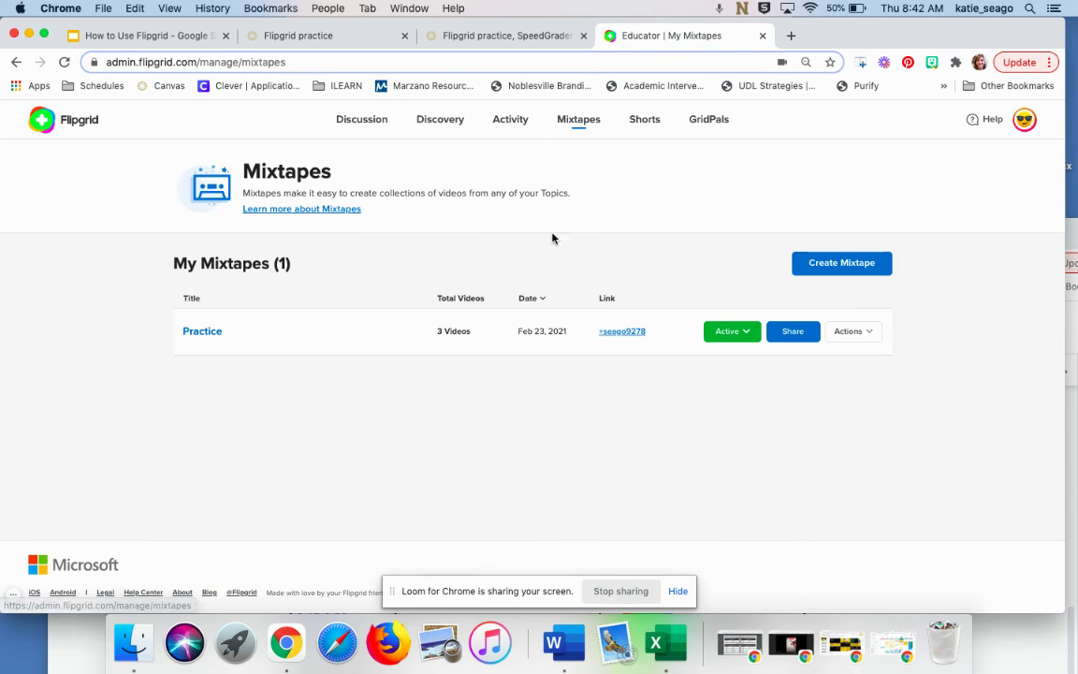
Open the Practice mixtape and view its share link before closing the share dialog.
left_click(204, 332)
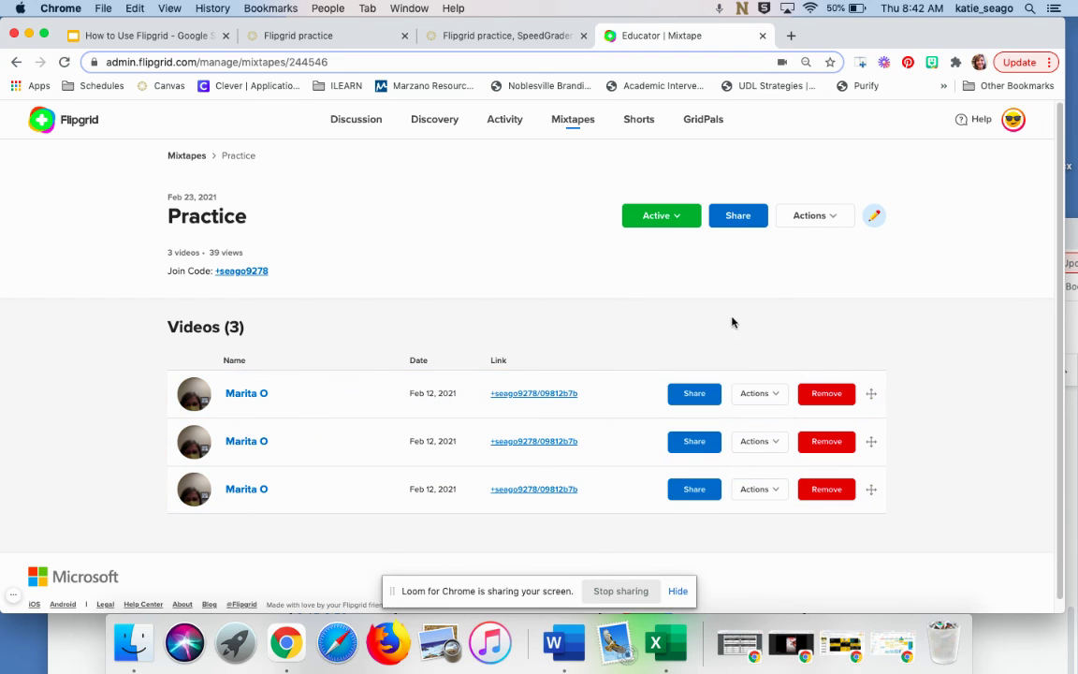
left_click(739, 217)
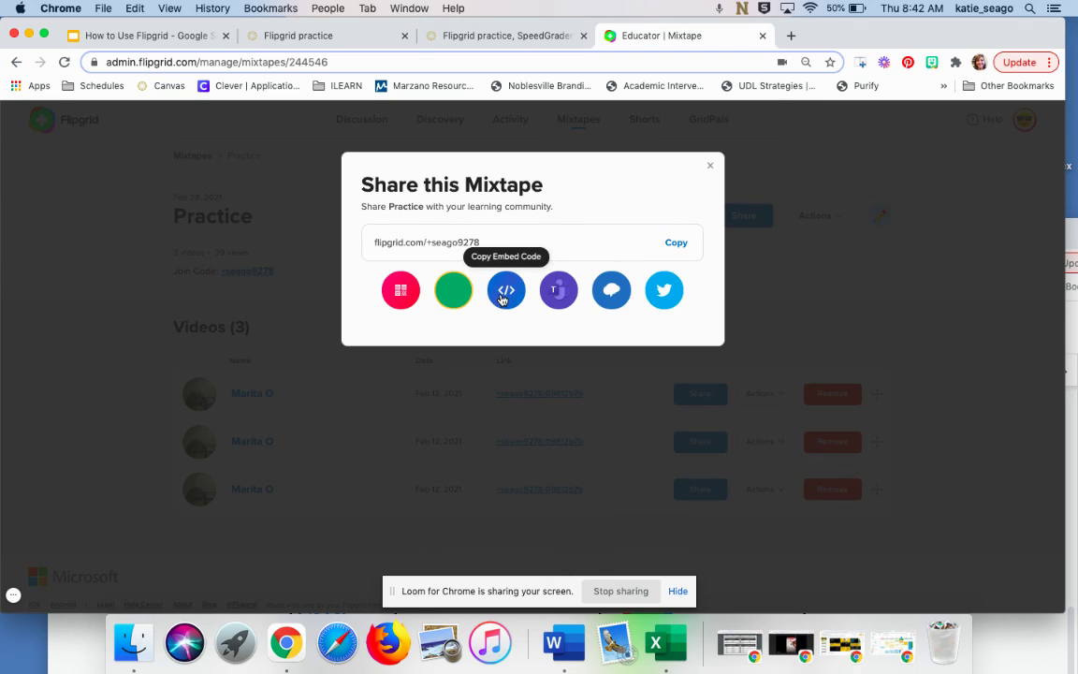
left_click(712, 169)
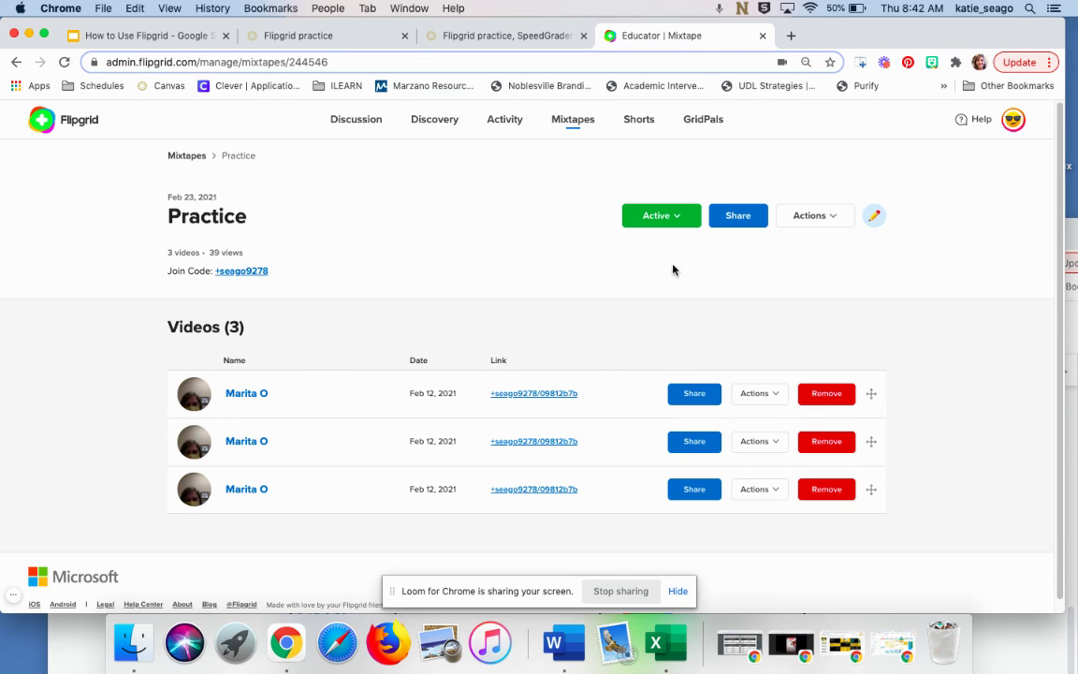
Go to the Discovery page and browse the featured community topics.
left_click(434, 125)
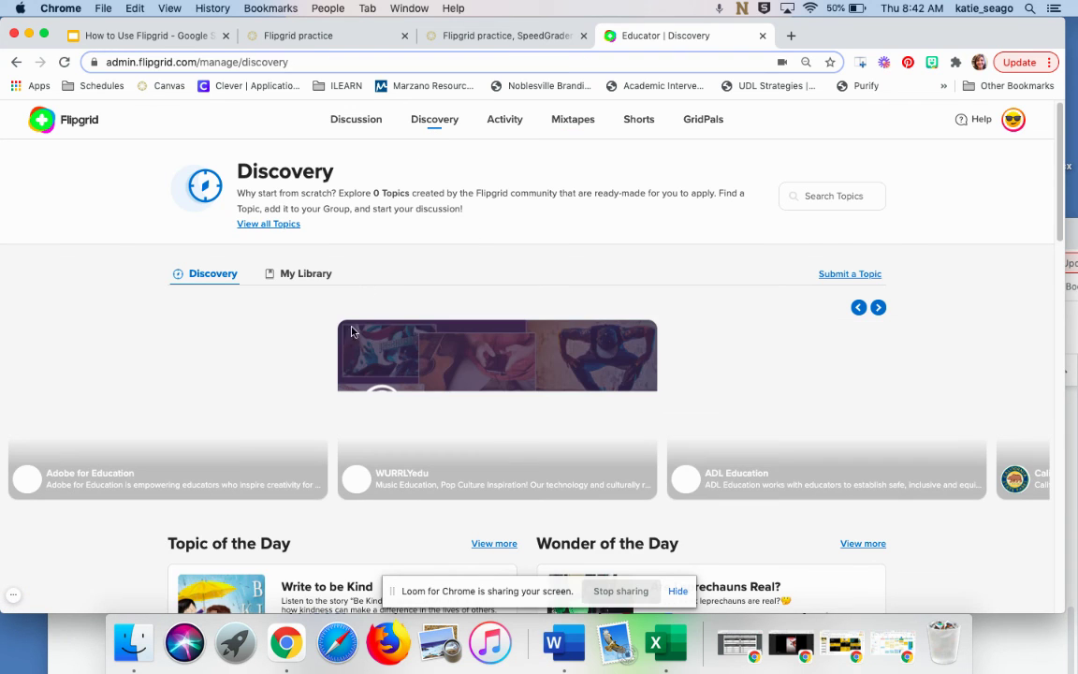
scroll(334, 327, "down", 1)
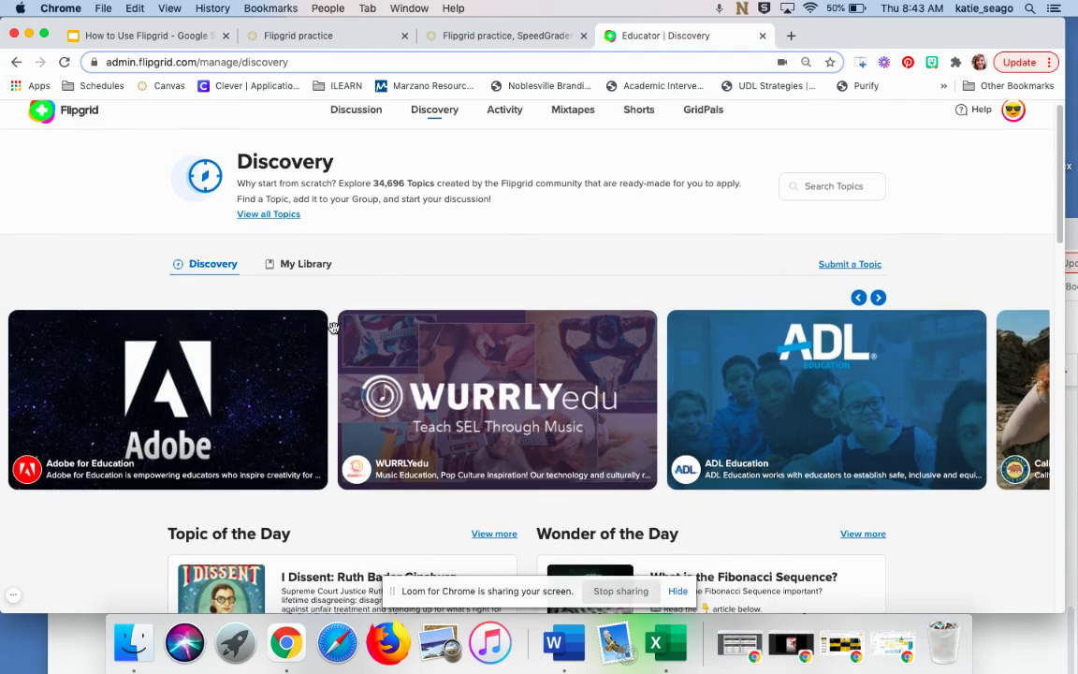
scroll(335, 327, "down", 2)
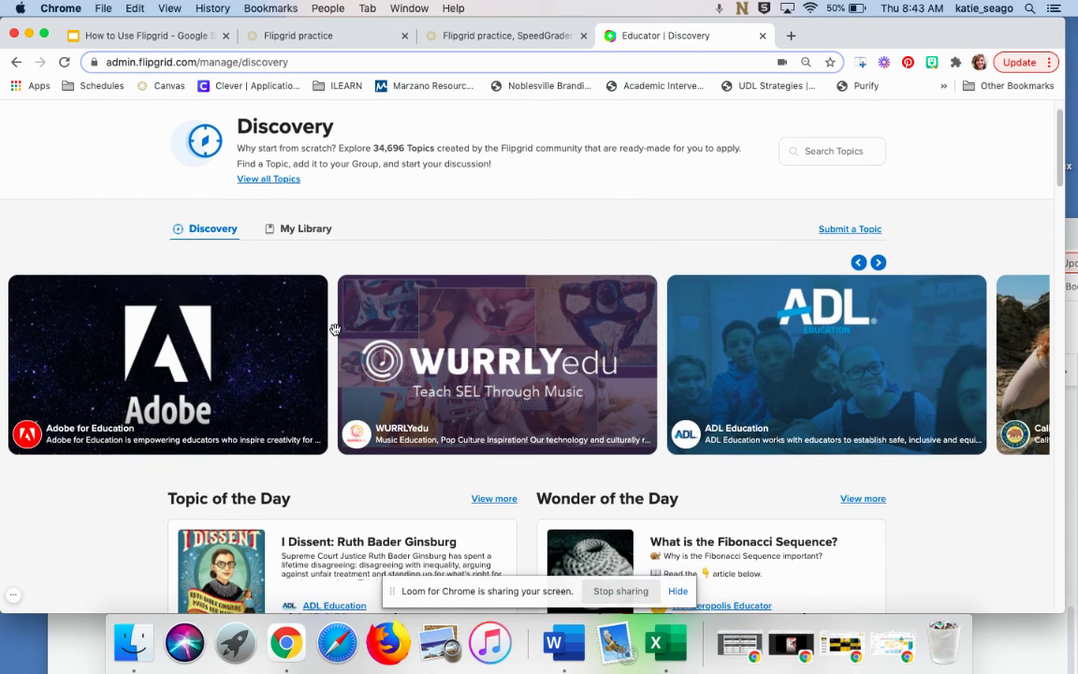
scroll(334, 329, "down", 2)
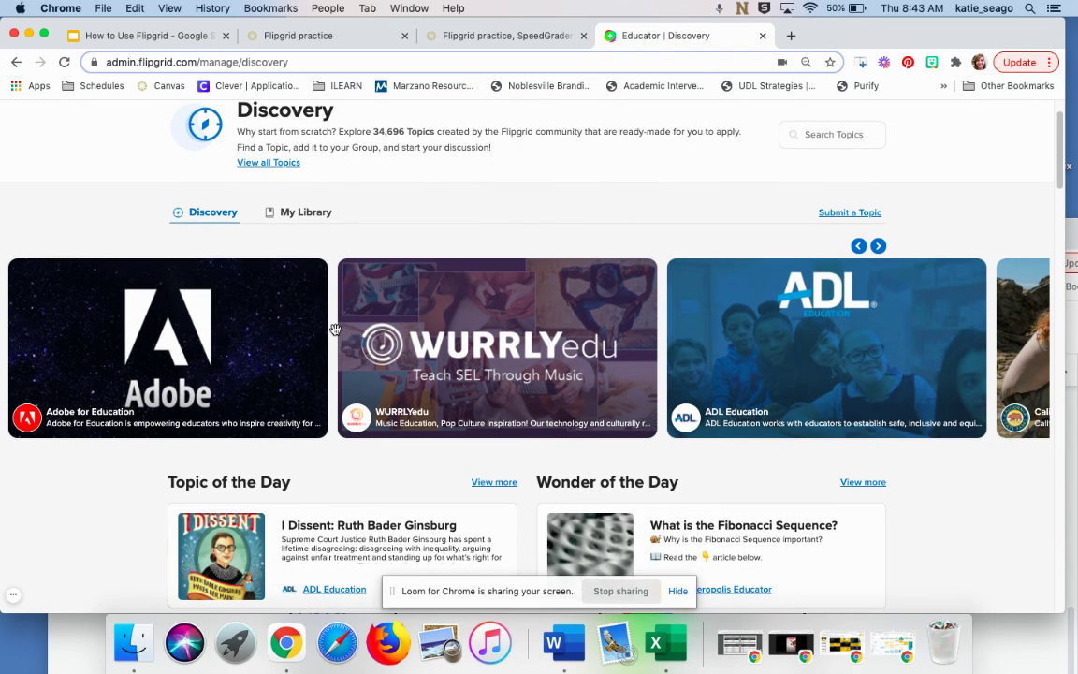
scroll(334, 328, "up", 3)
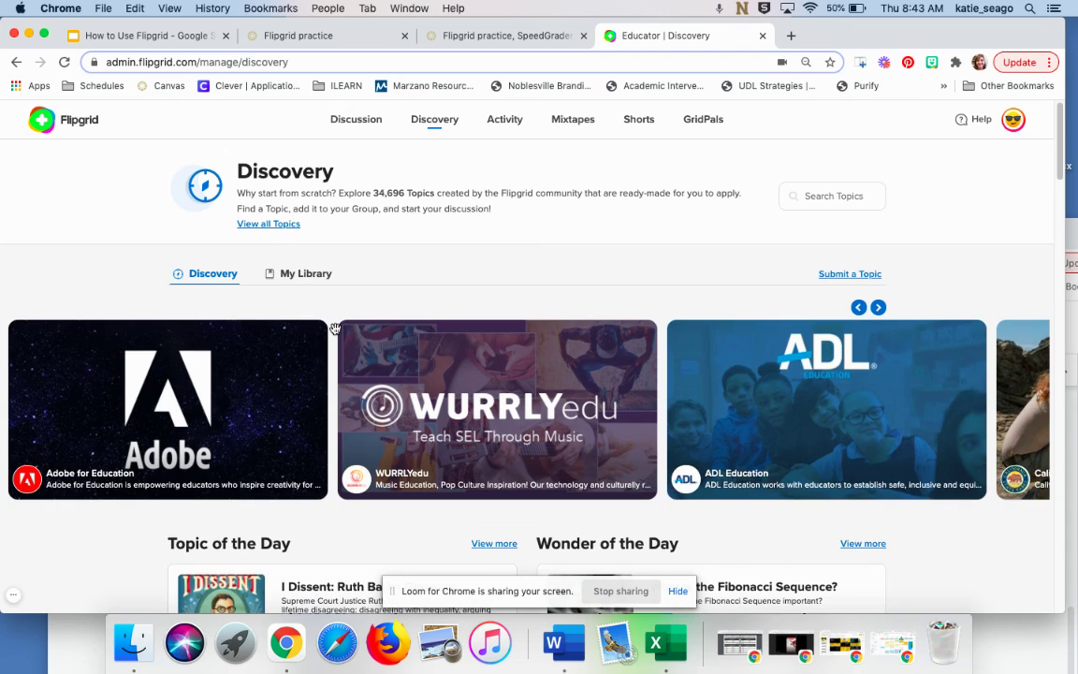
left_click(15, 600)
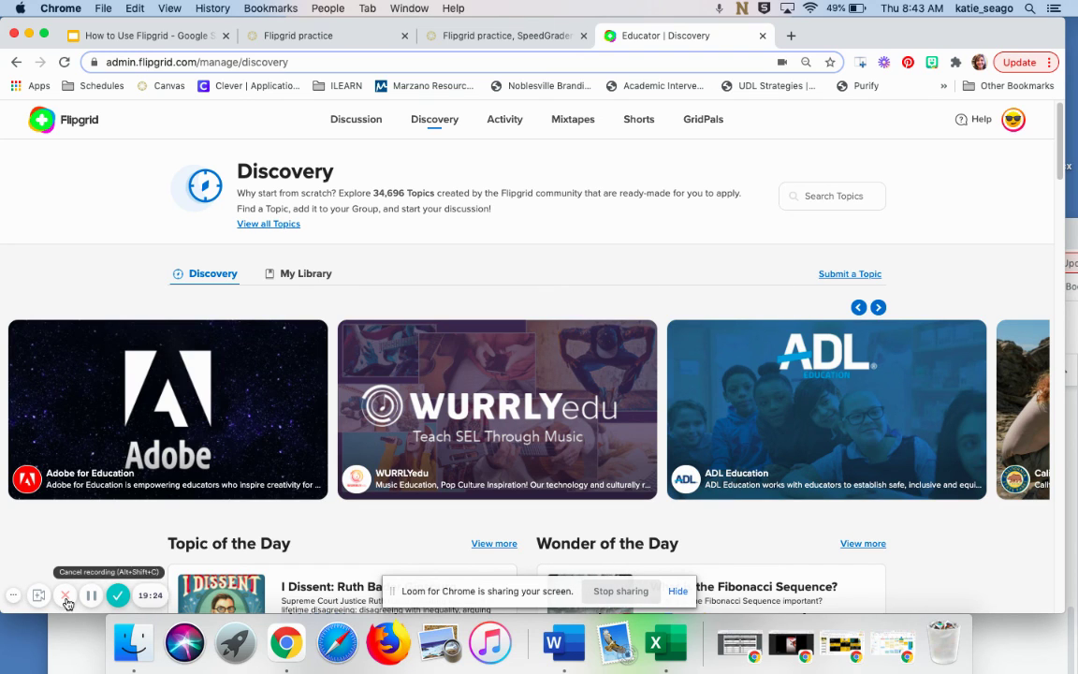